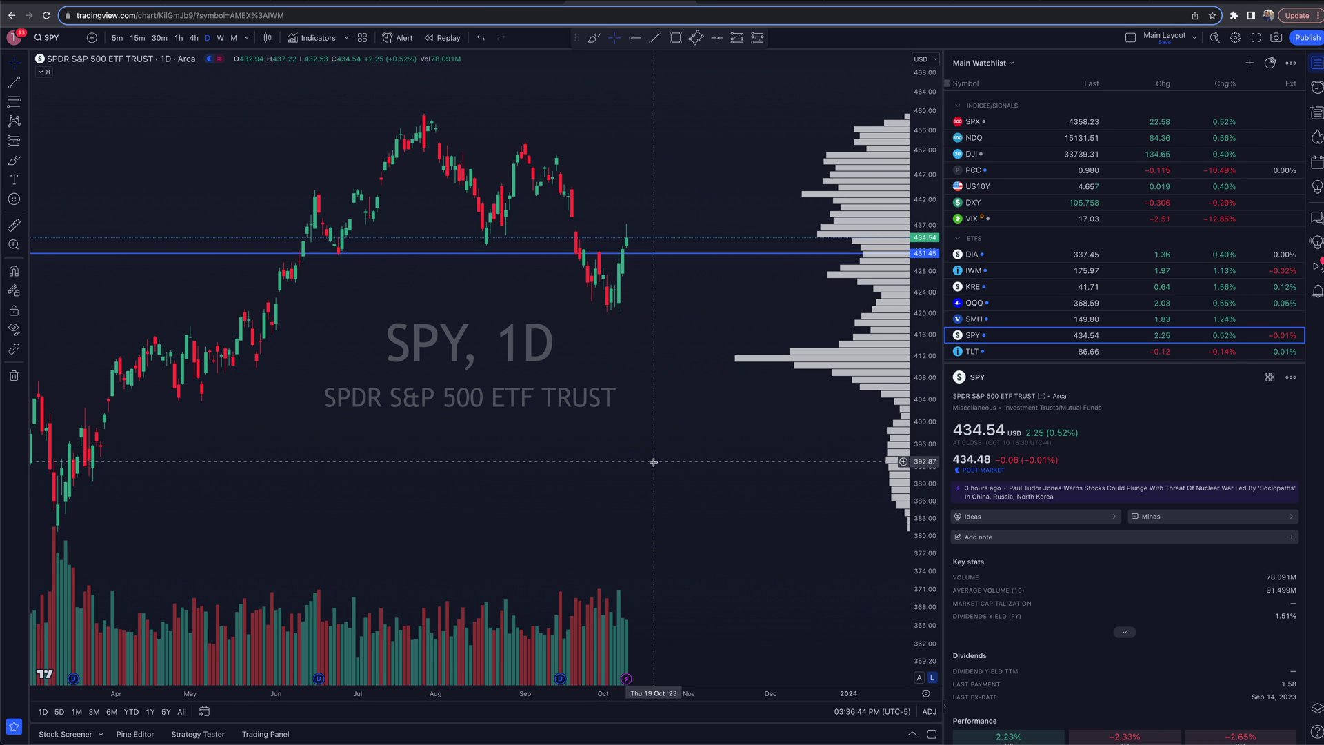
Maximize the broker selection and connect the Paper Trading account
scroll(652, 462, right, 3)
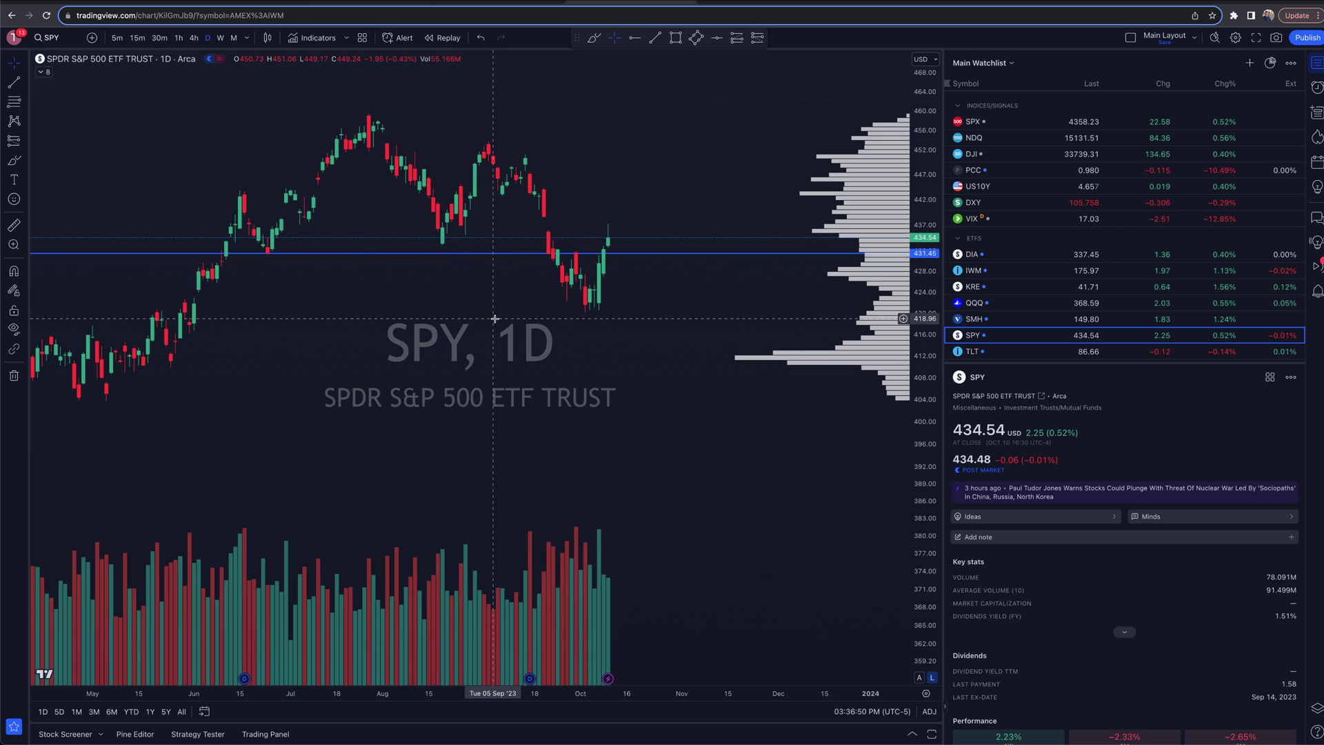
click(265, 735)
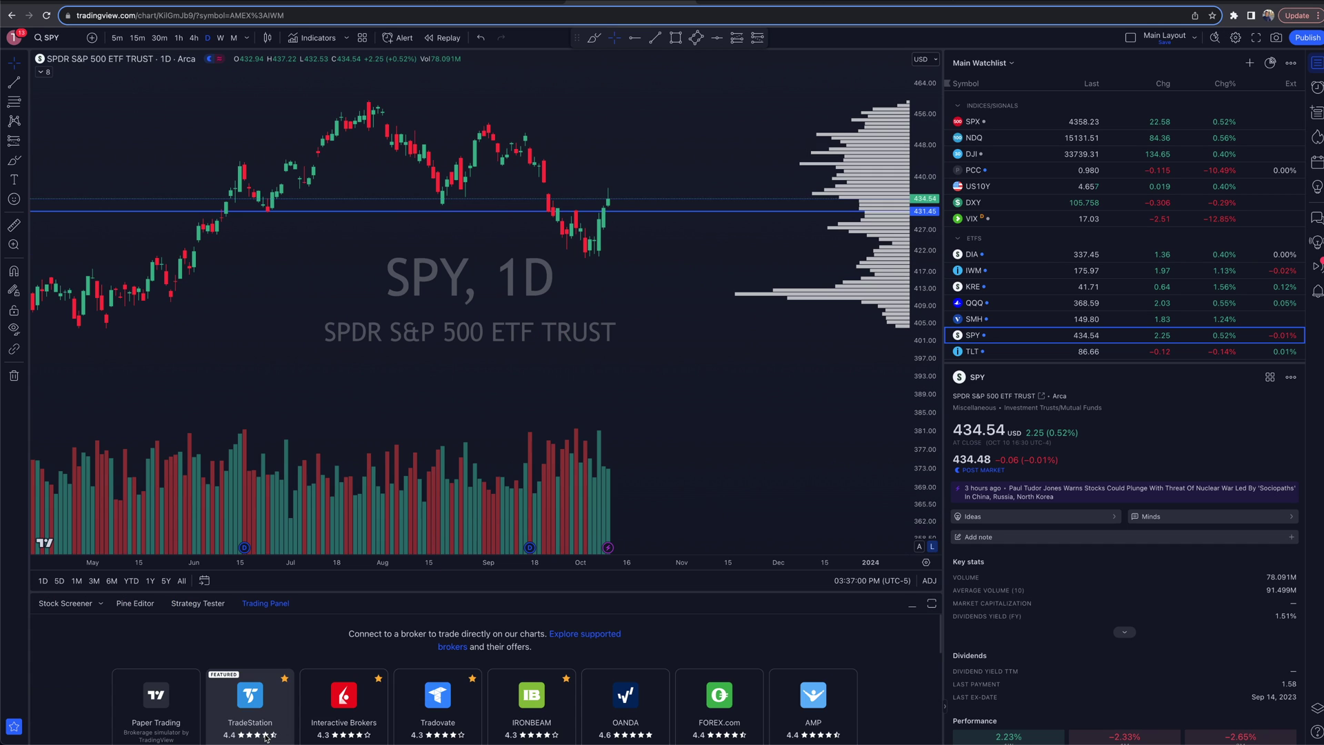
click(932, 604)
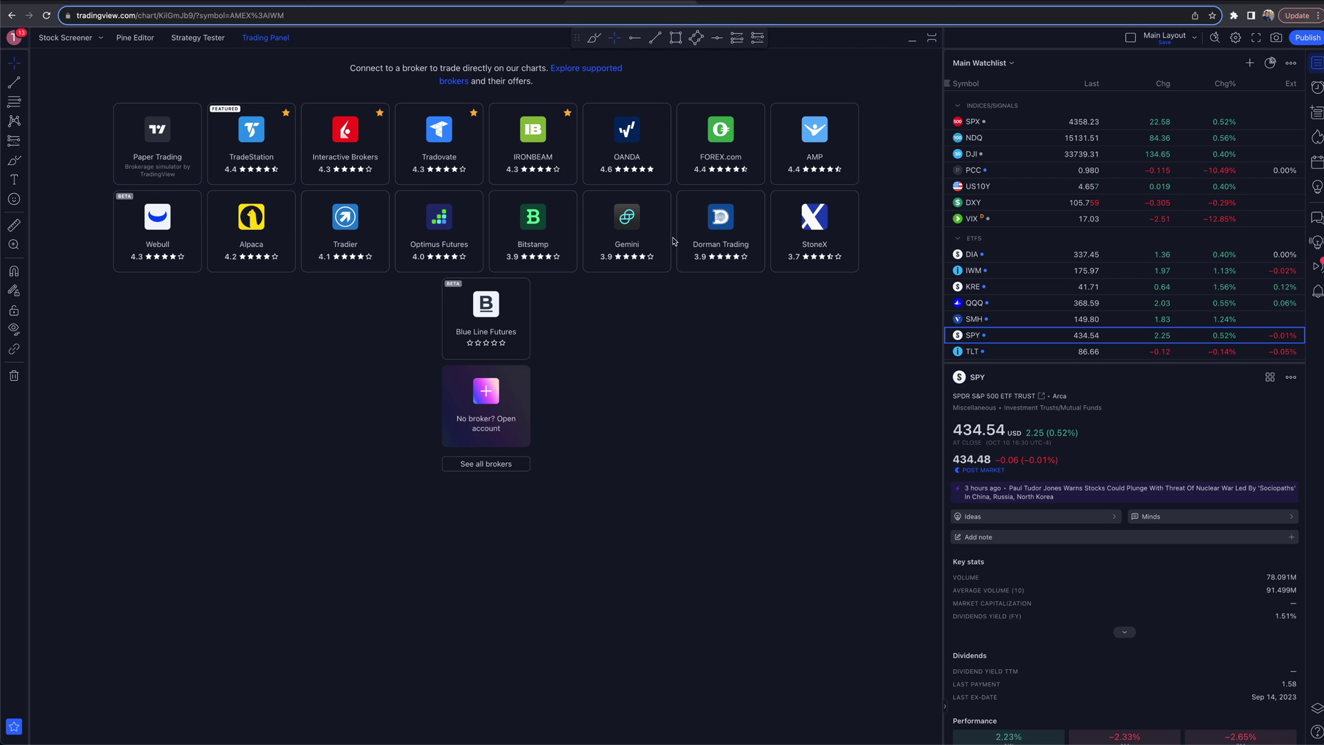
click(157, 140)
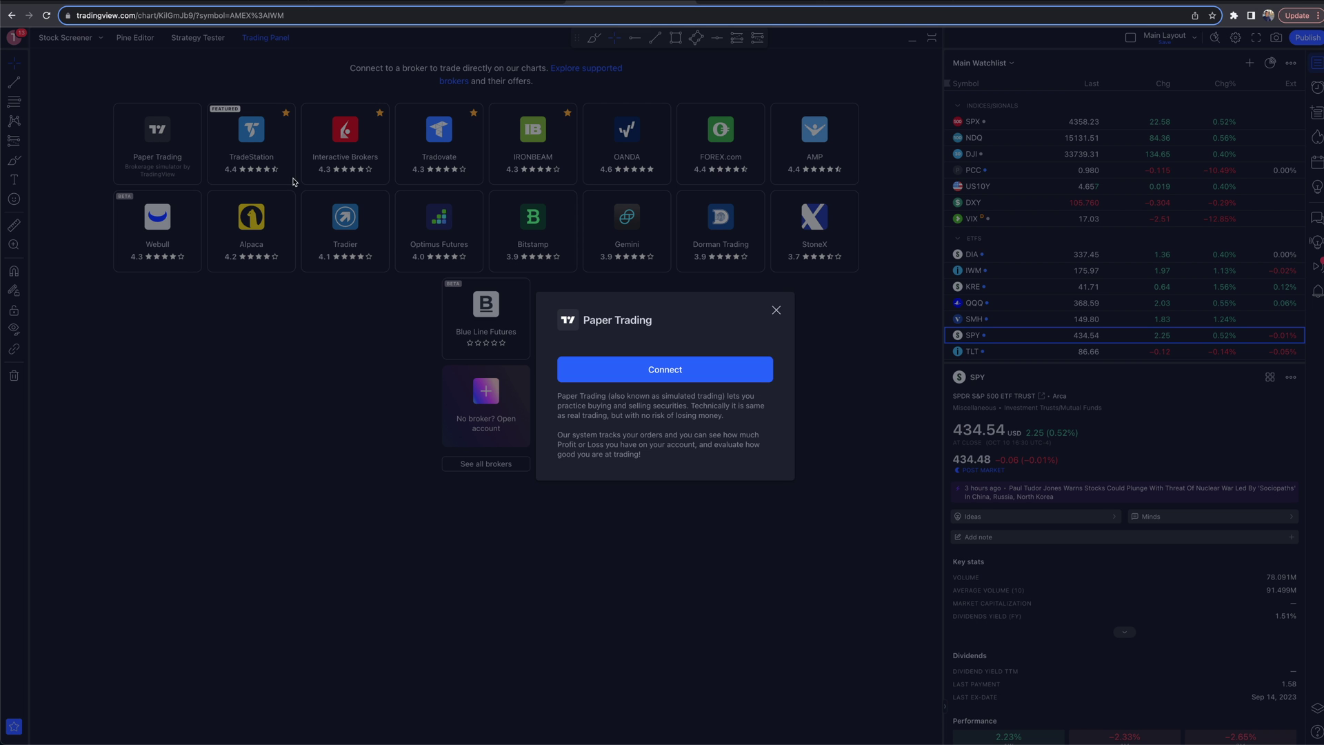
click(681, 369)
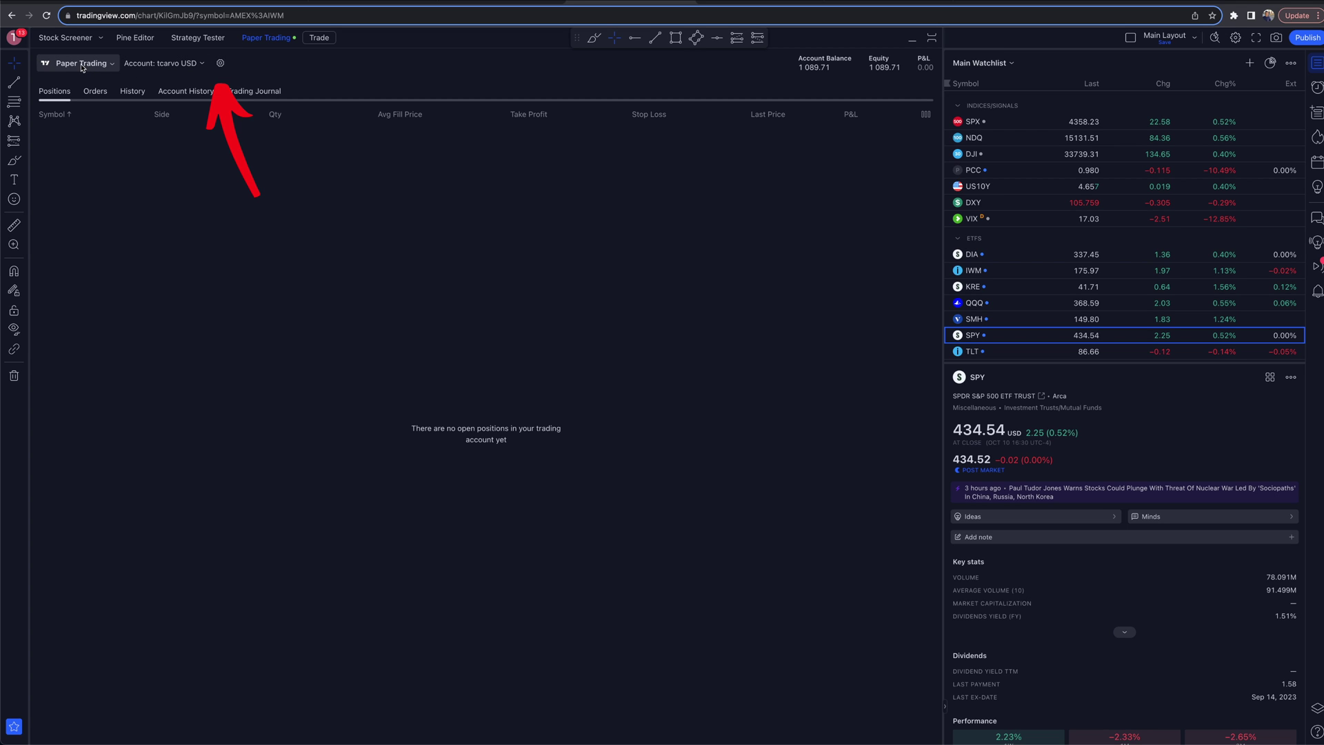
Check the commission type options in the paper trading account's settings and reset the account with a balance of 50000 USD
click(220, 64)
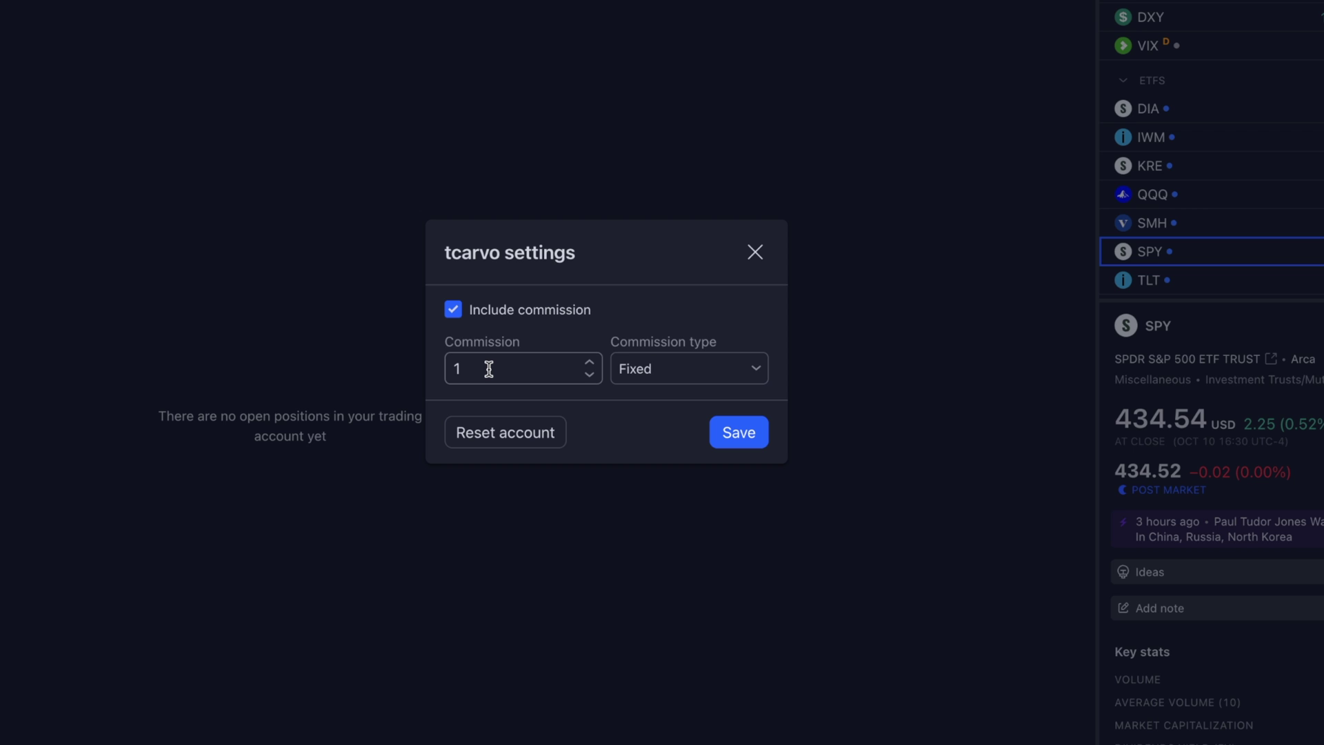
click(626, 376)
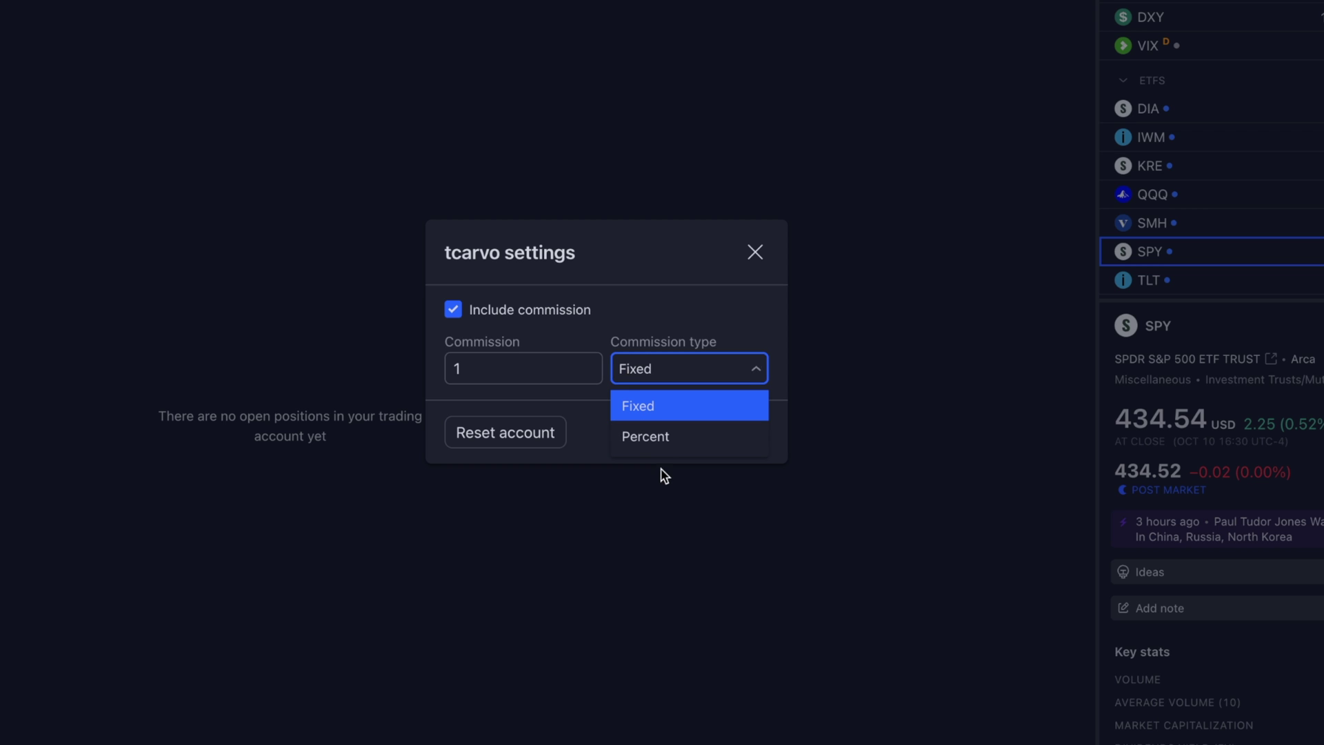
click(635, 310)
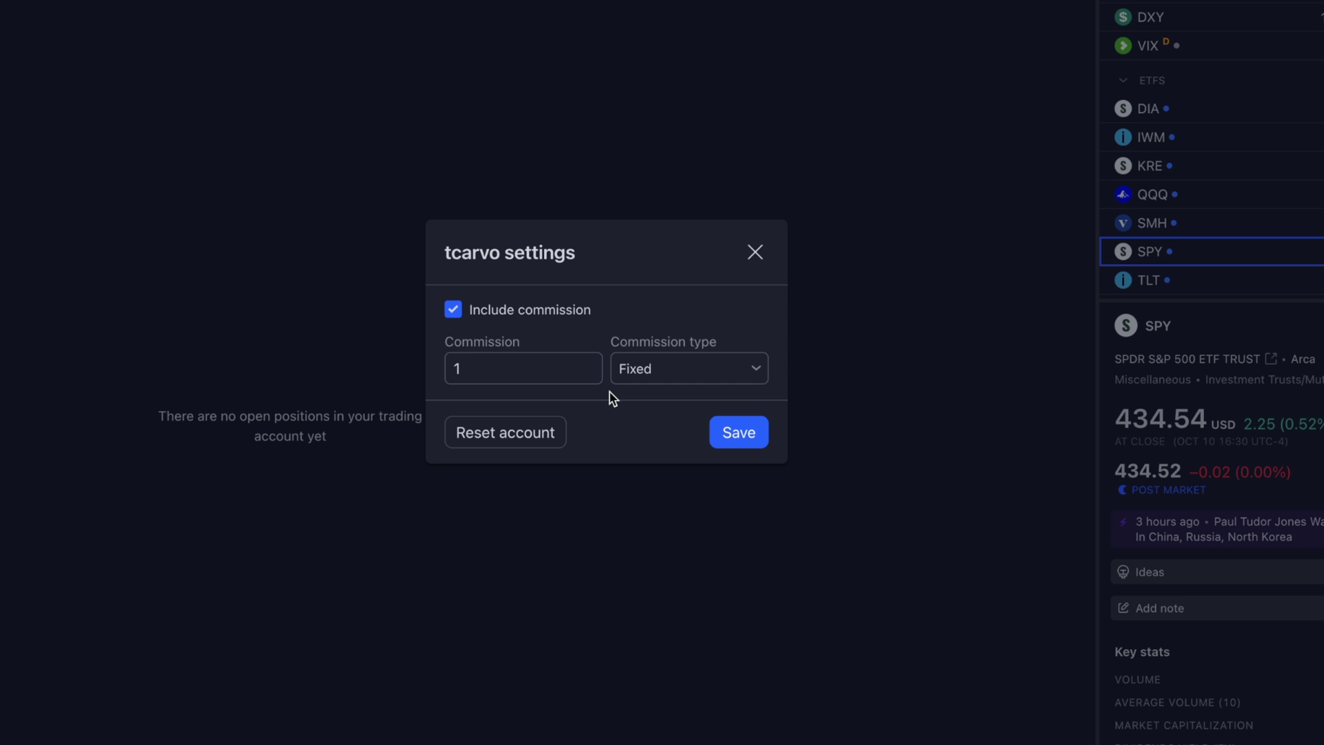
click(519, 434)
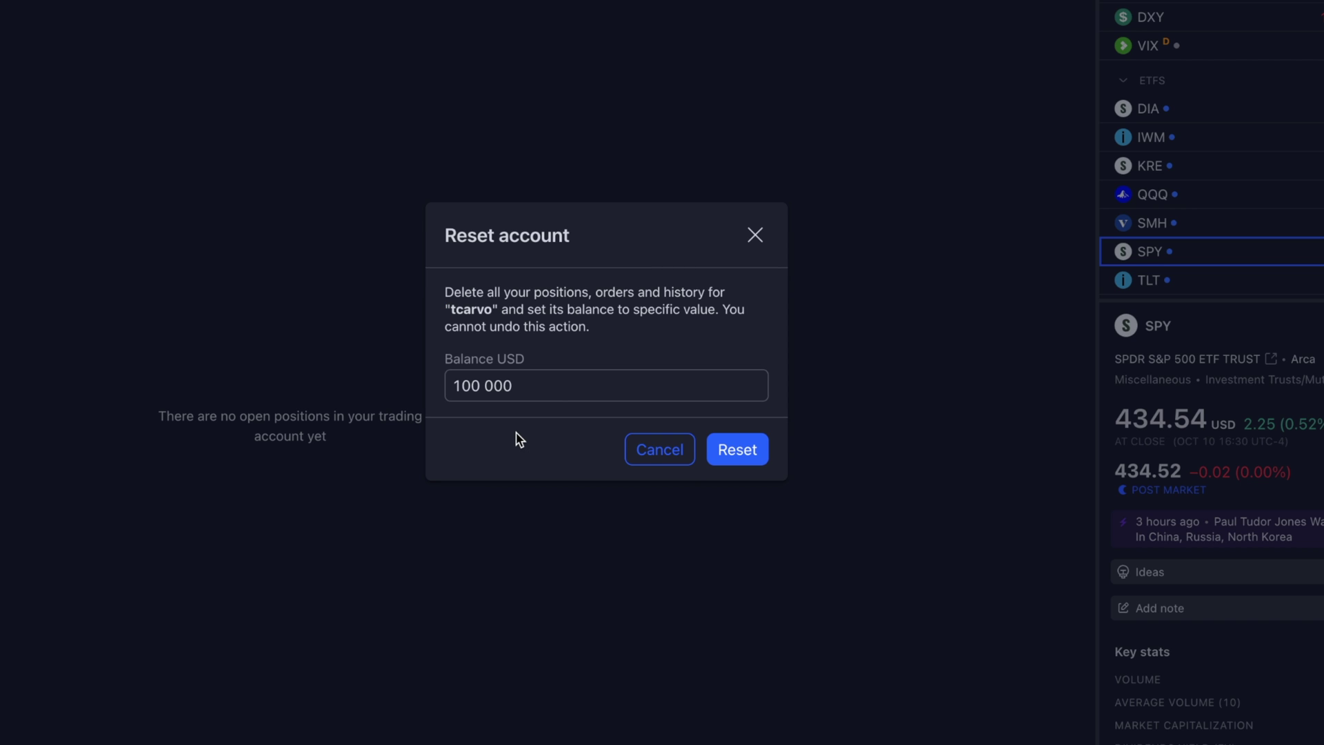
triple_click(558, 391)
text(50000)
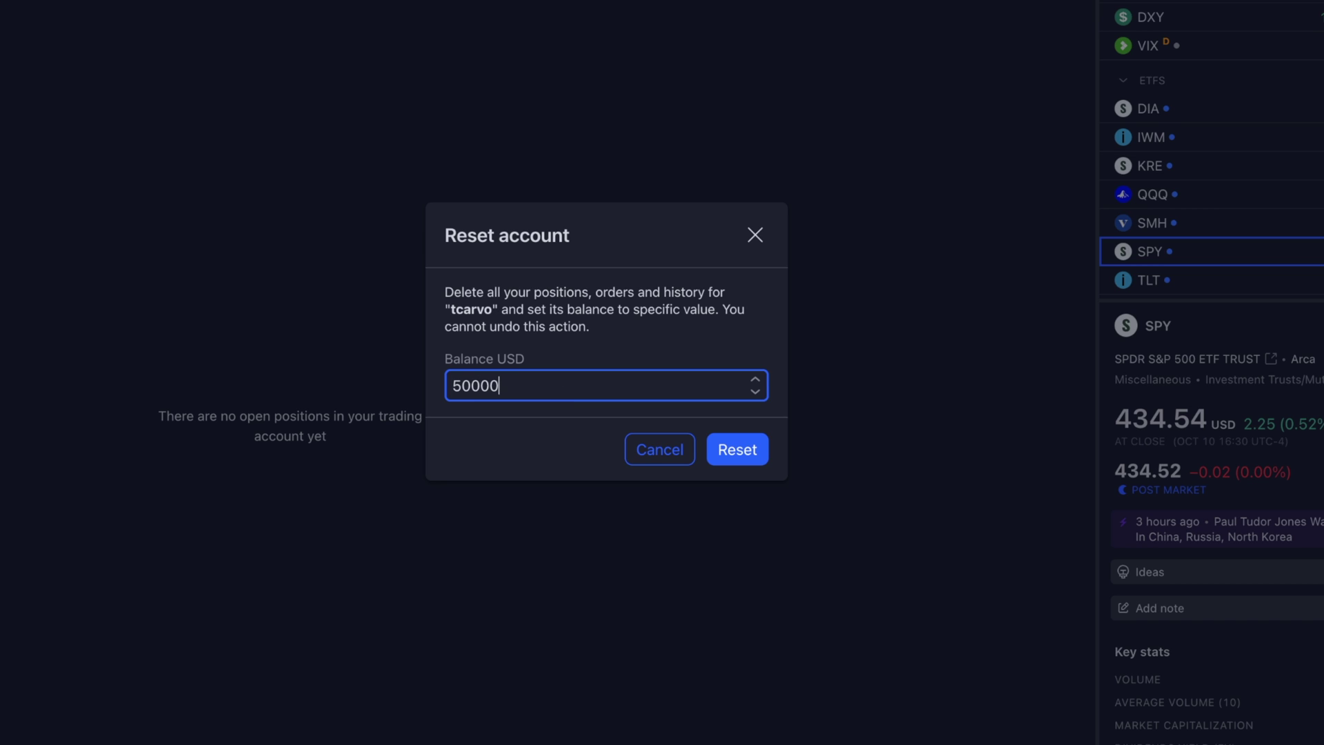
click(730, 453)
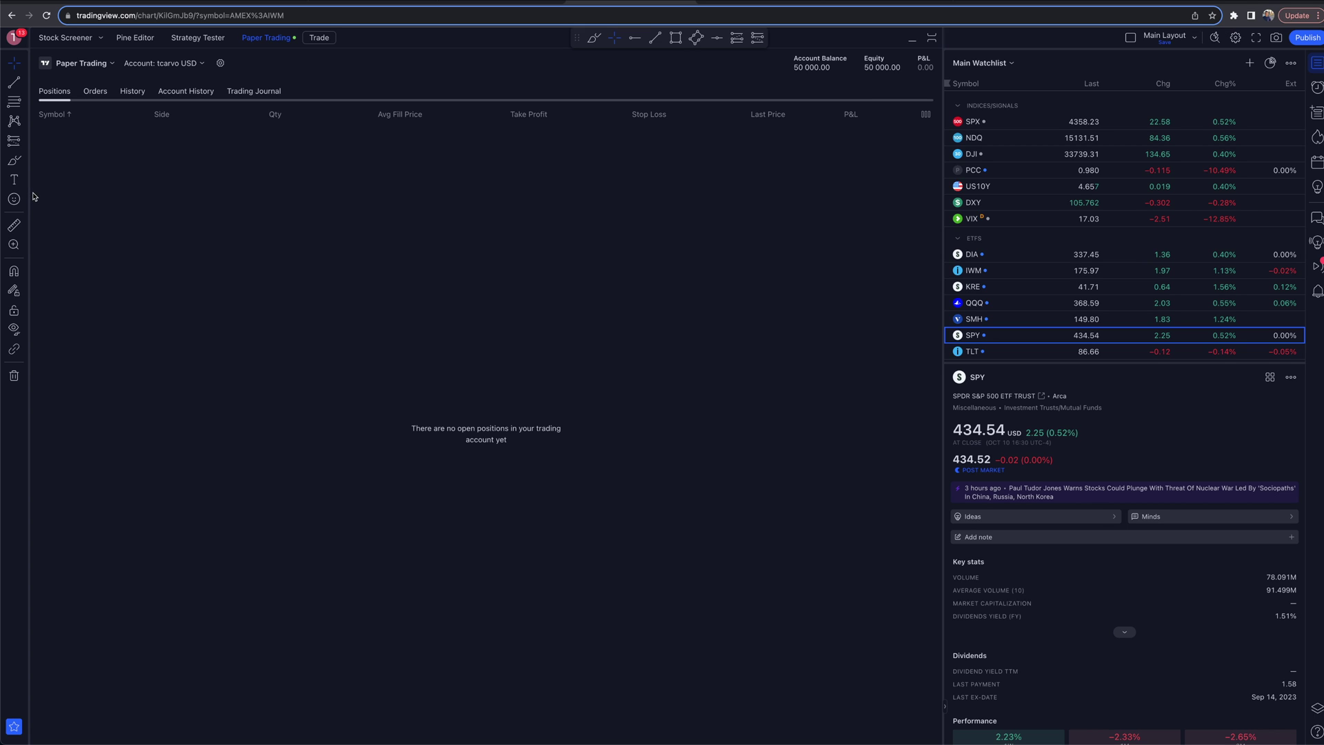
Review the paper account's orders, order history by status, account history and trading journal, ending on the open positions
click(93, 94)
click(131, 92)
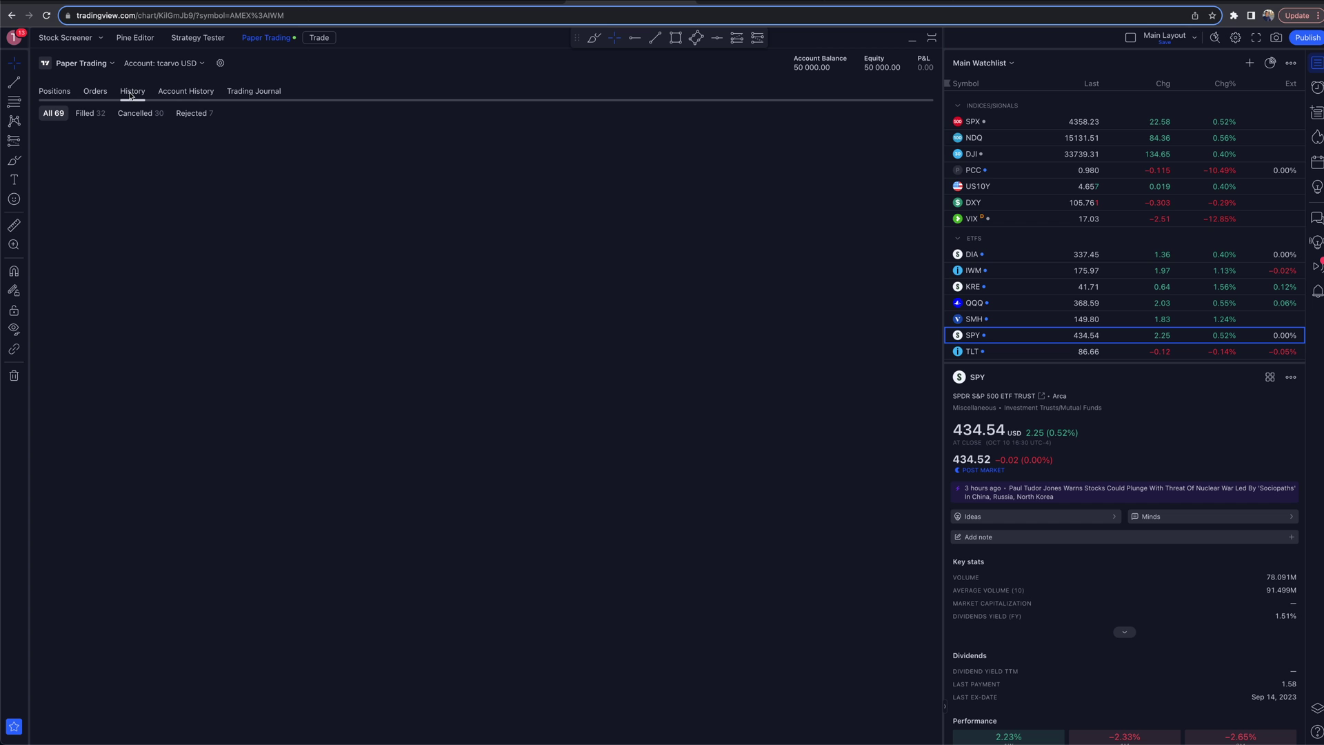
click(136, 113)
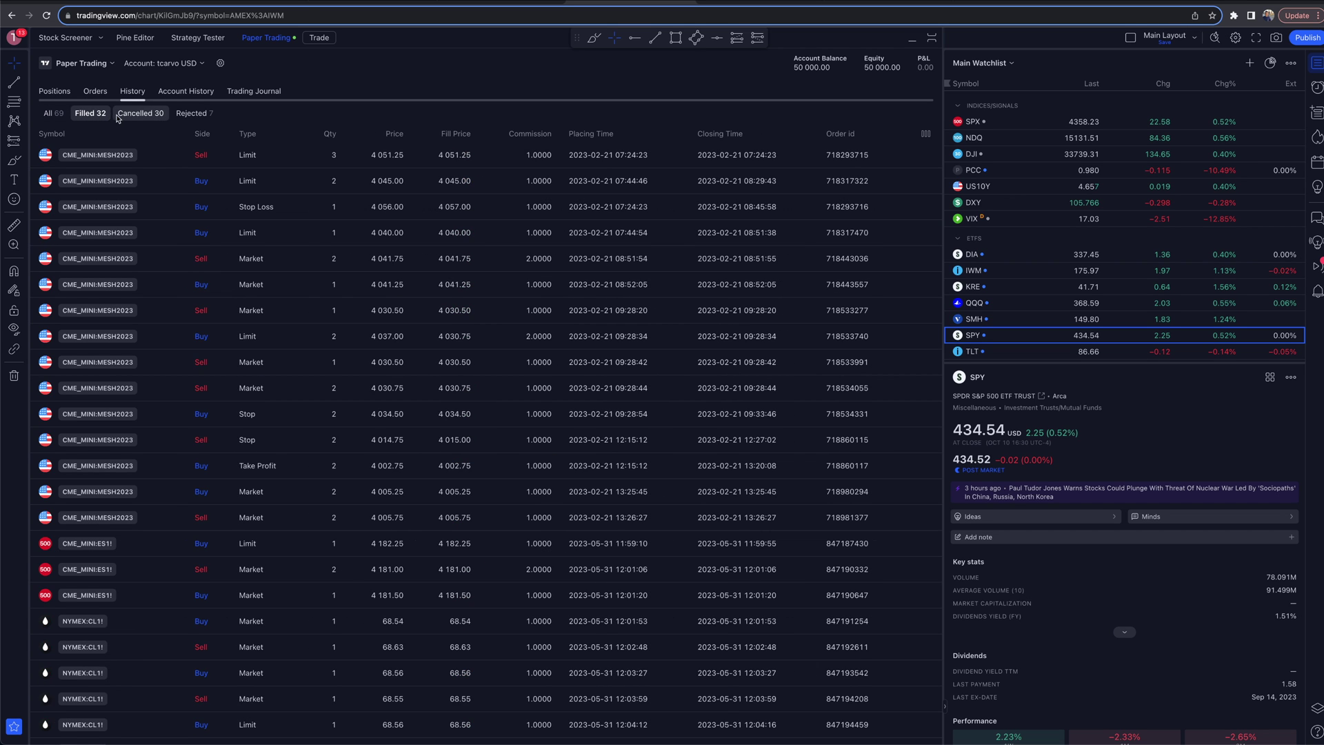
click(193, 113)
click(51, 114)
click(200, 93)
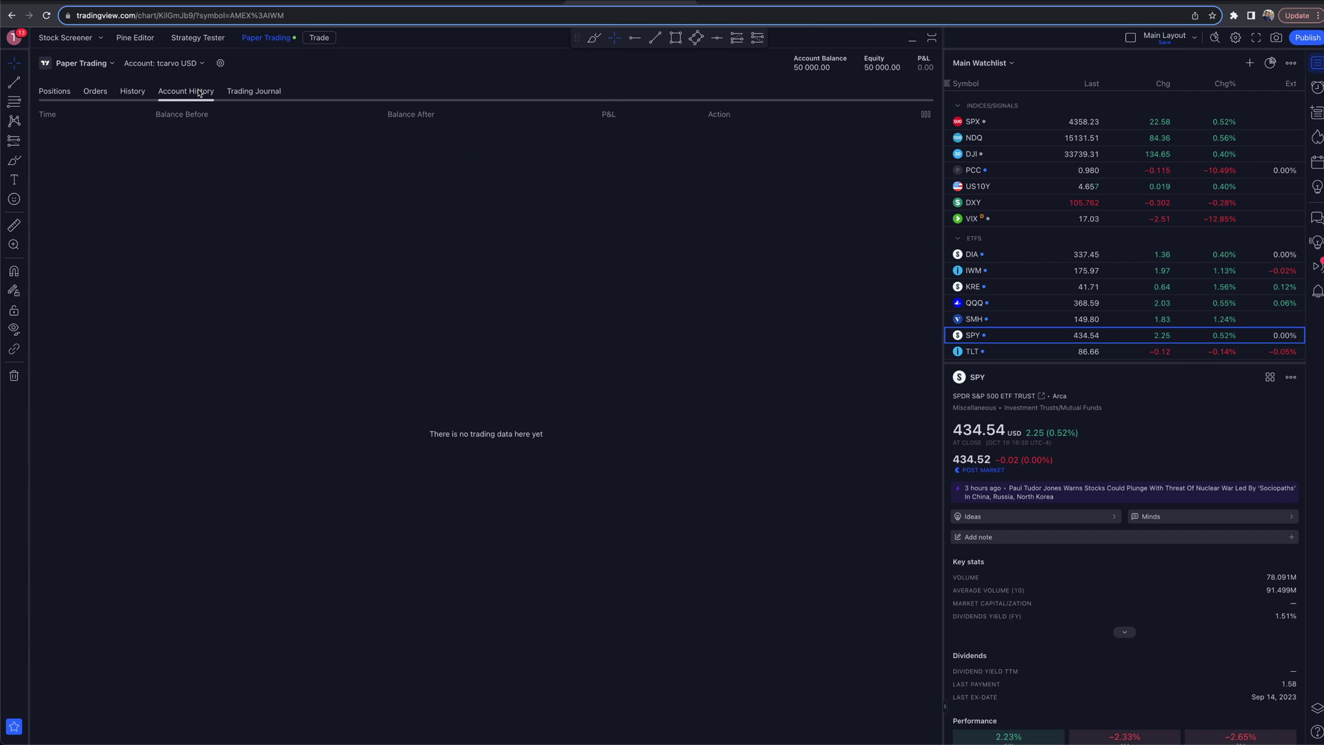
click(248, 91)
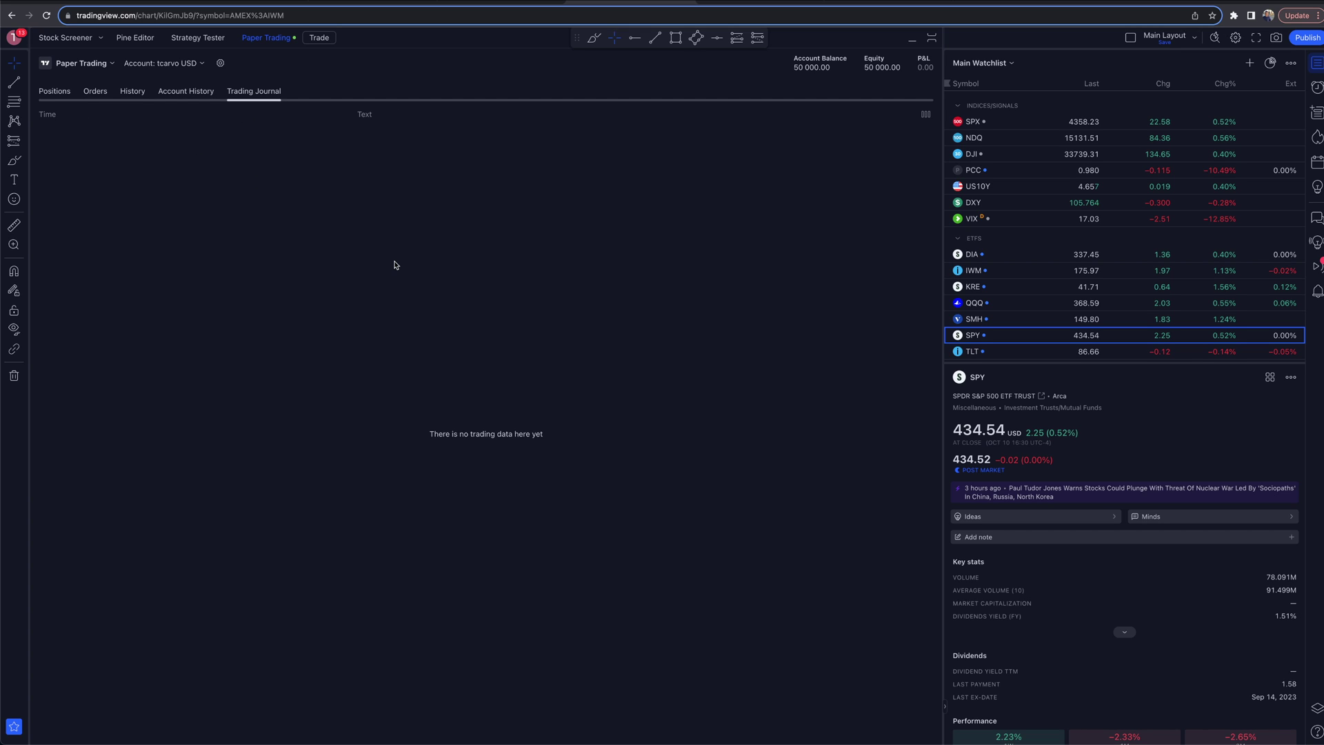
click(925, 115)
click(925, 115)
click(53, 95)
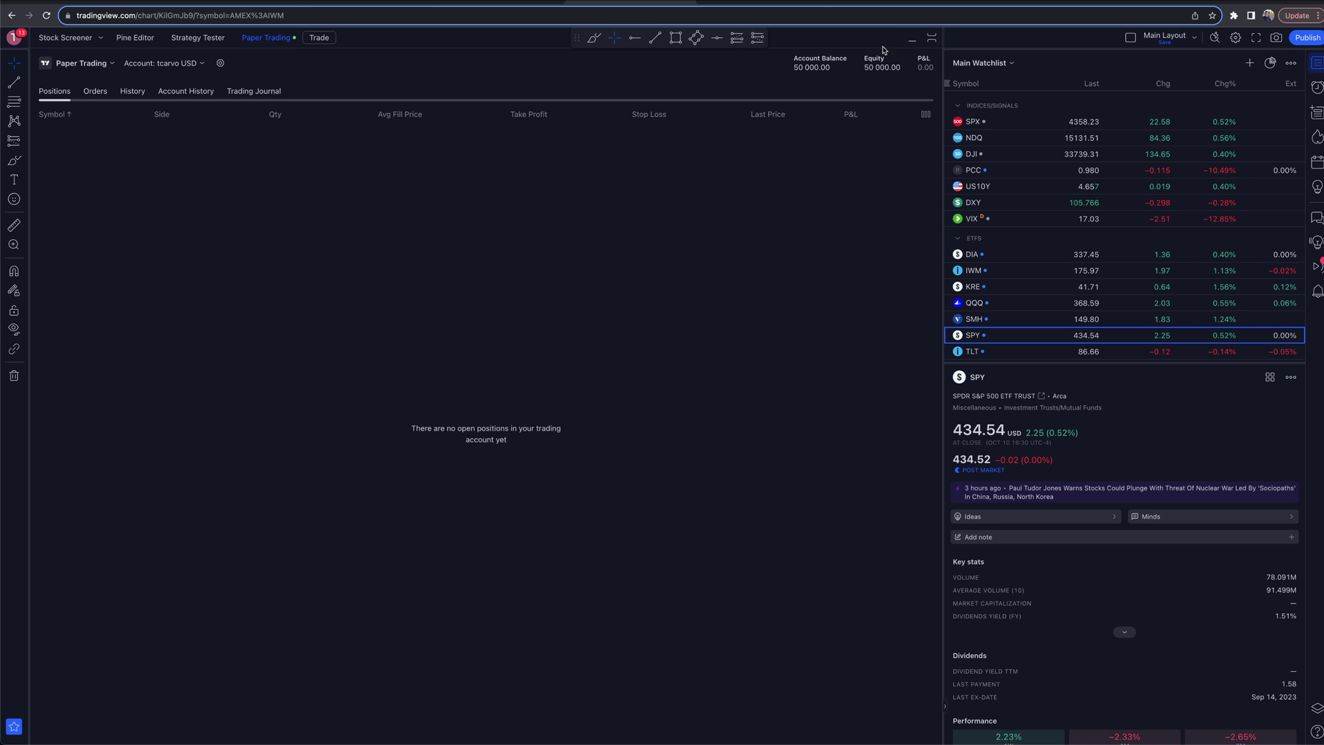
Try the paper trading area's open, maximized and minimized states, leaving it minimized beneath the SPY chart
click(927, 42)
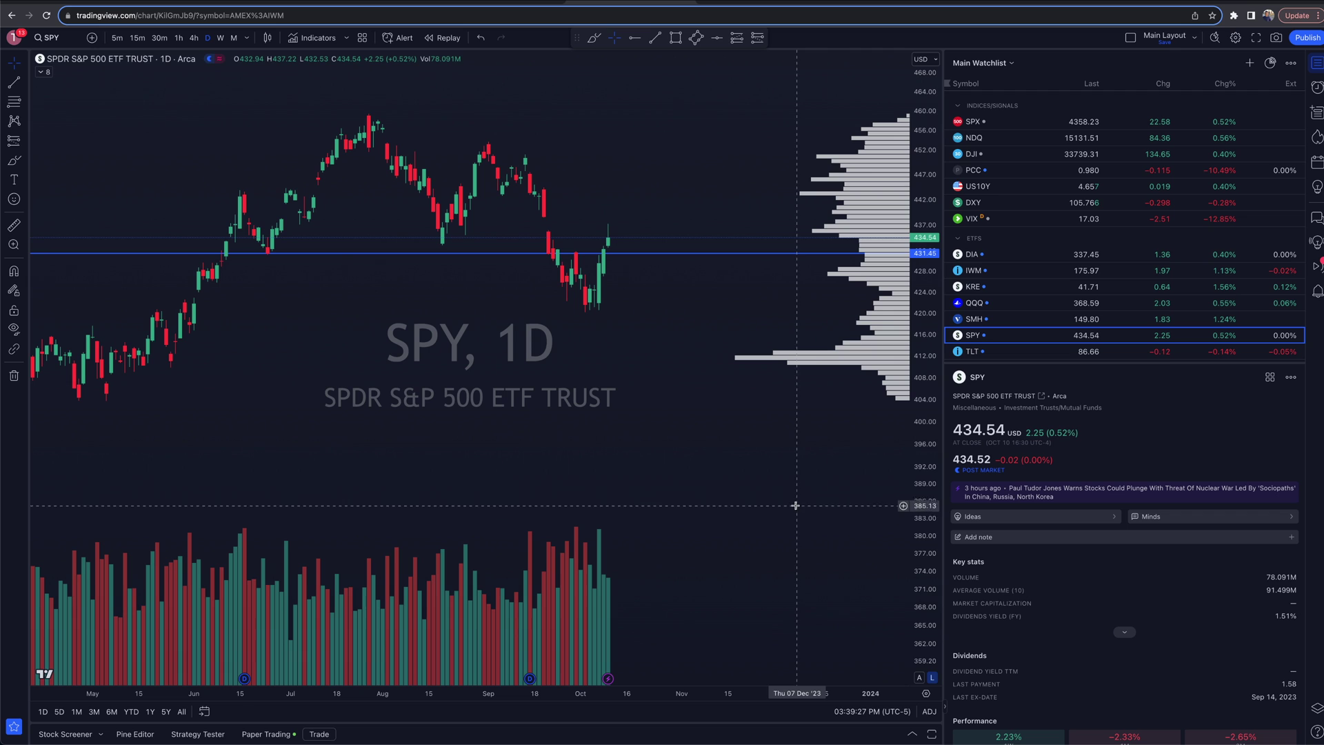
click(911, 734)
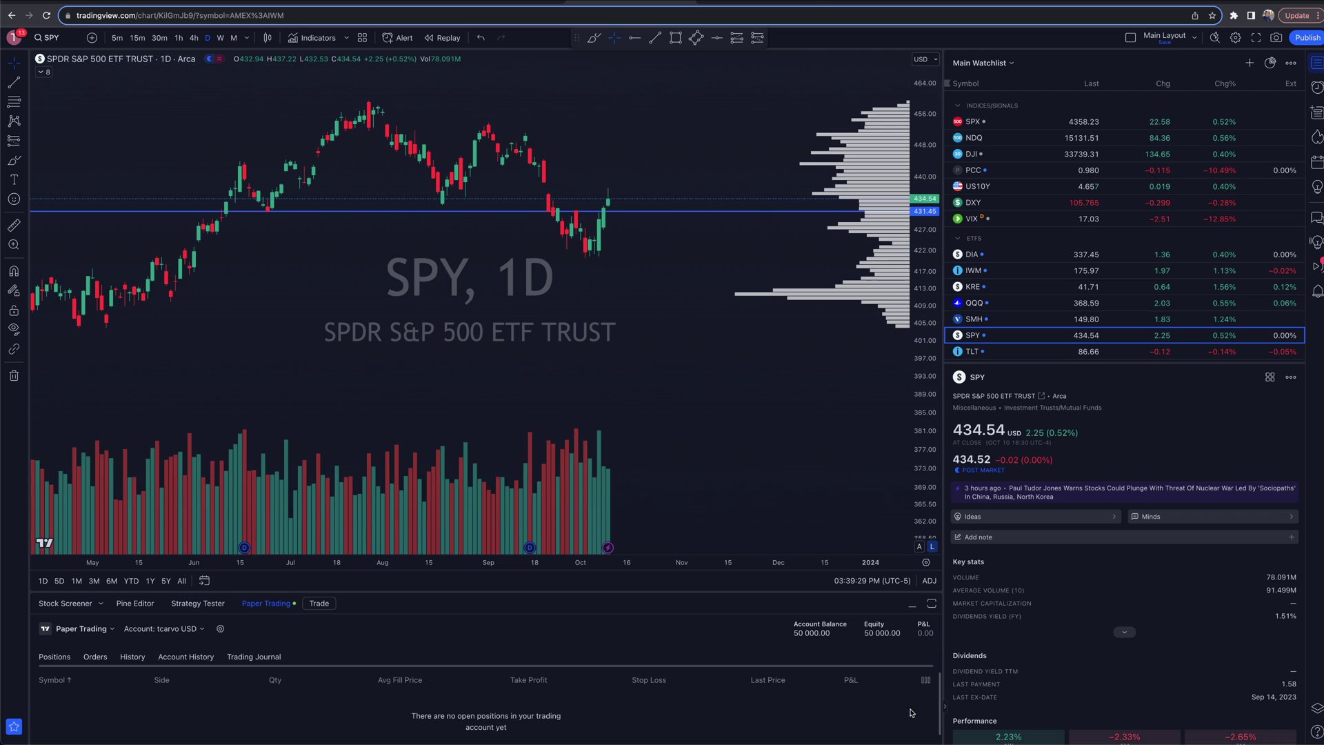
click(912, 605)
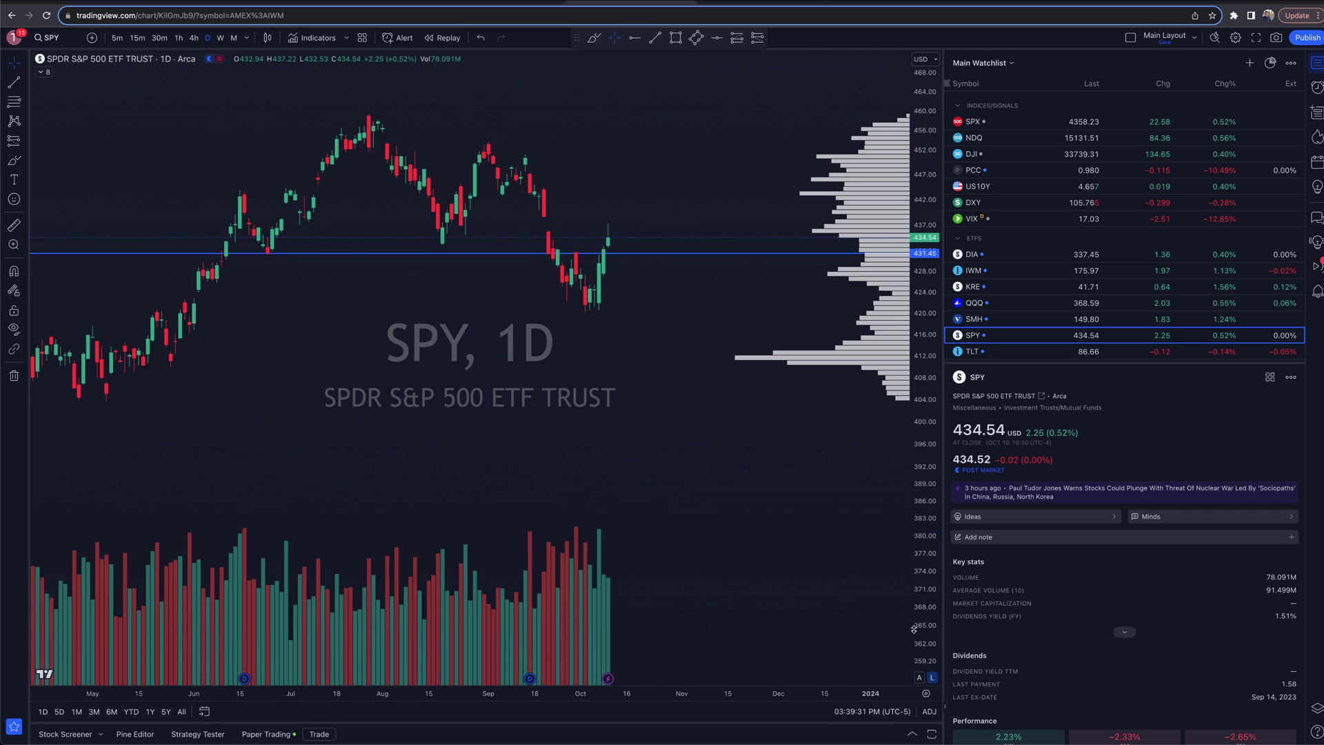
click(911, 735)
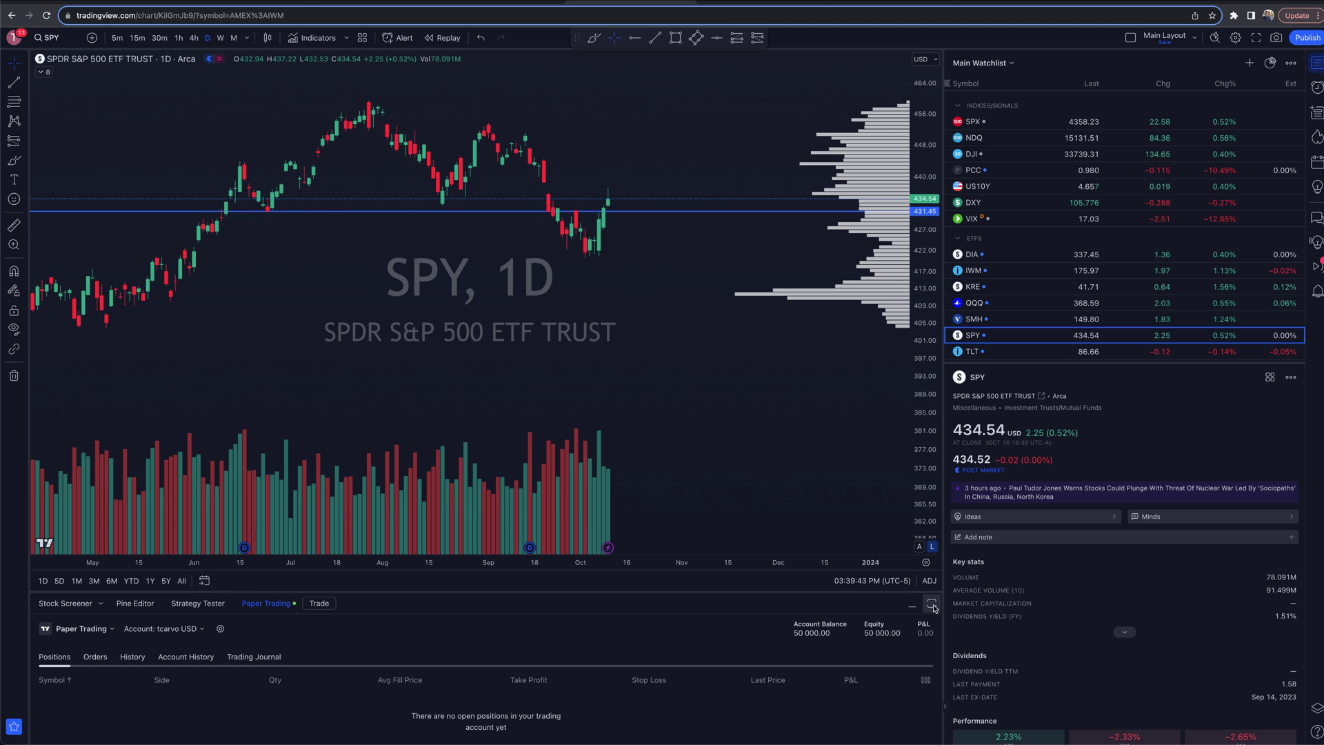
click(932, 604)
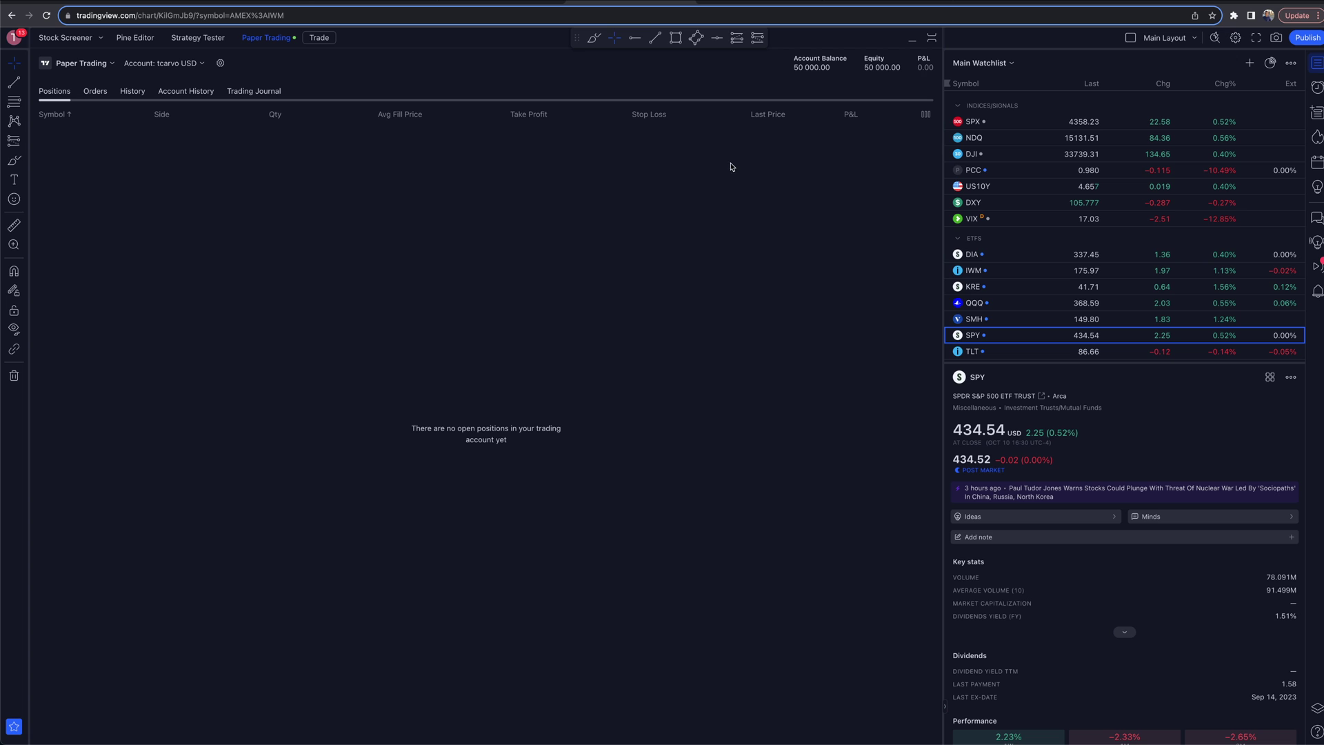
click(930, 42)
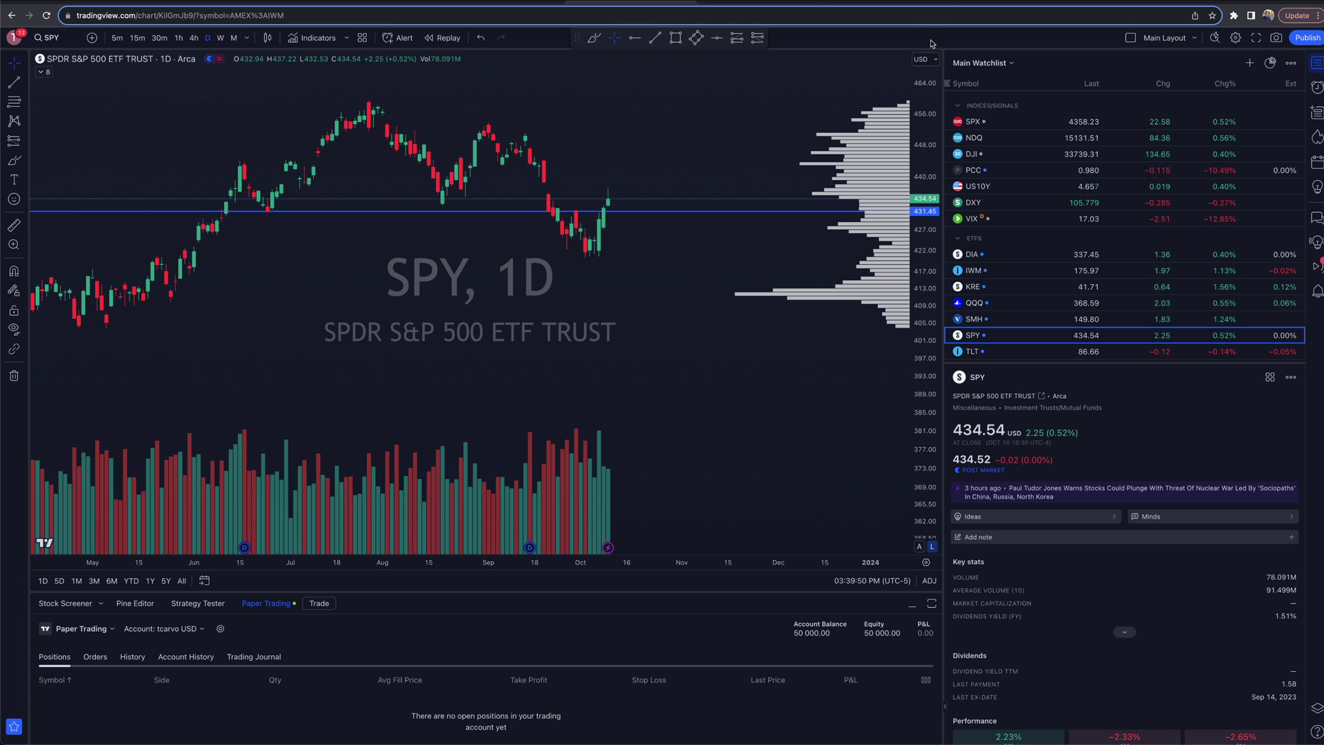
click(912, 606)
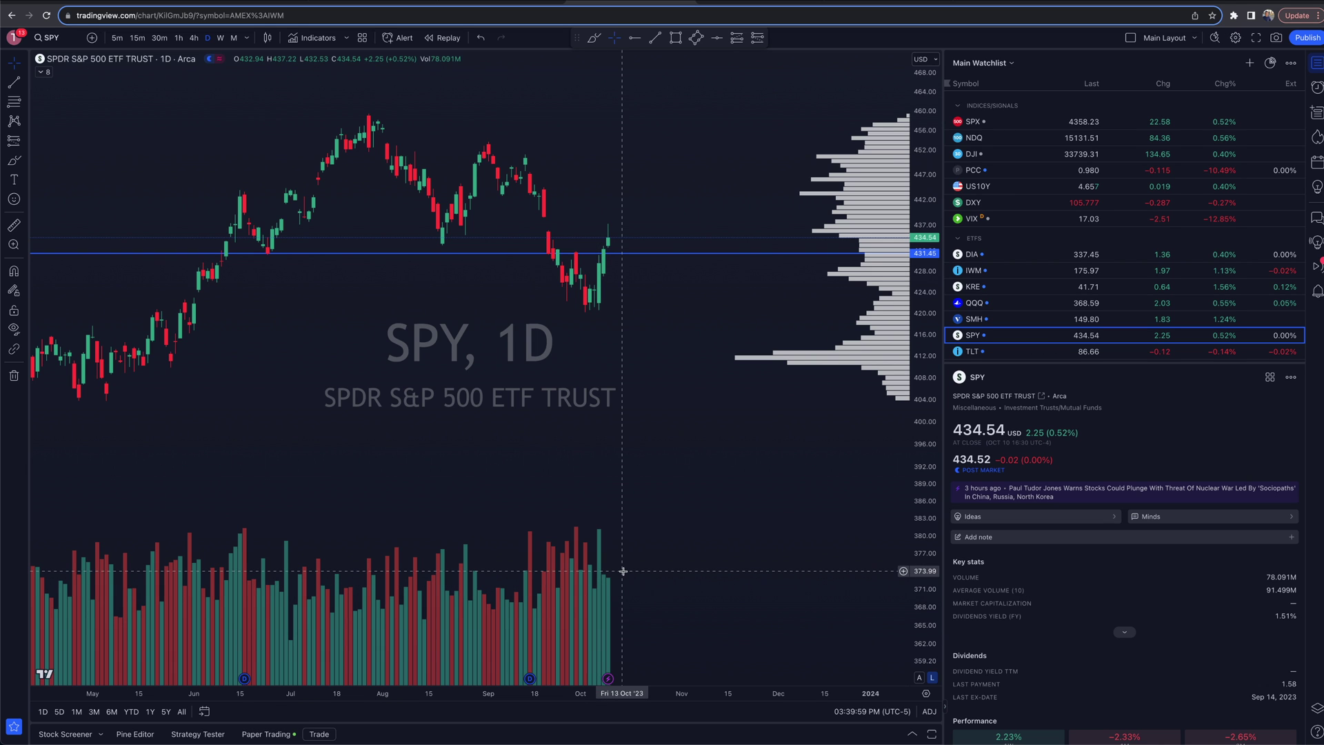
Switch the SPY chart to the 5-minute interval with automatic price scaling and leave empty space beyond the latest candles
click(117, 37)
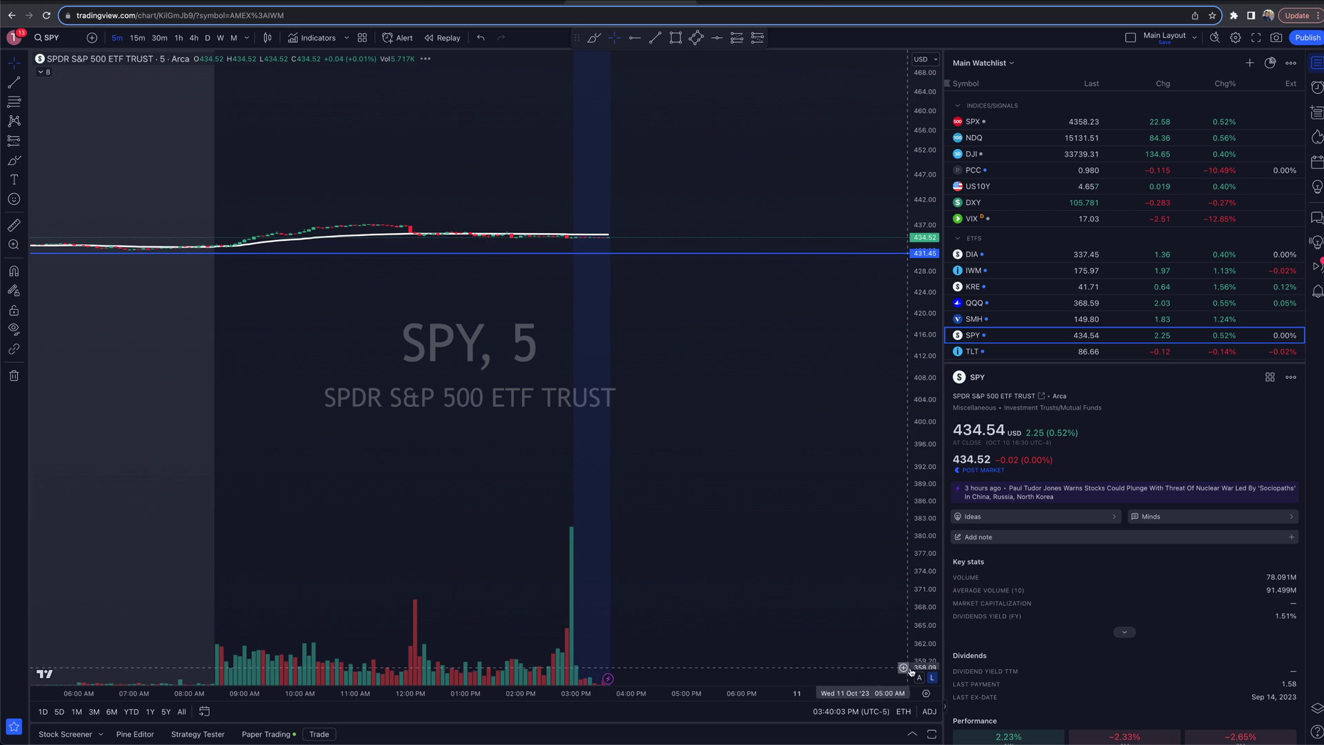
scroll(711, 419, left, 5)
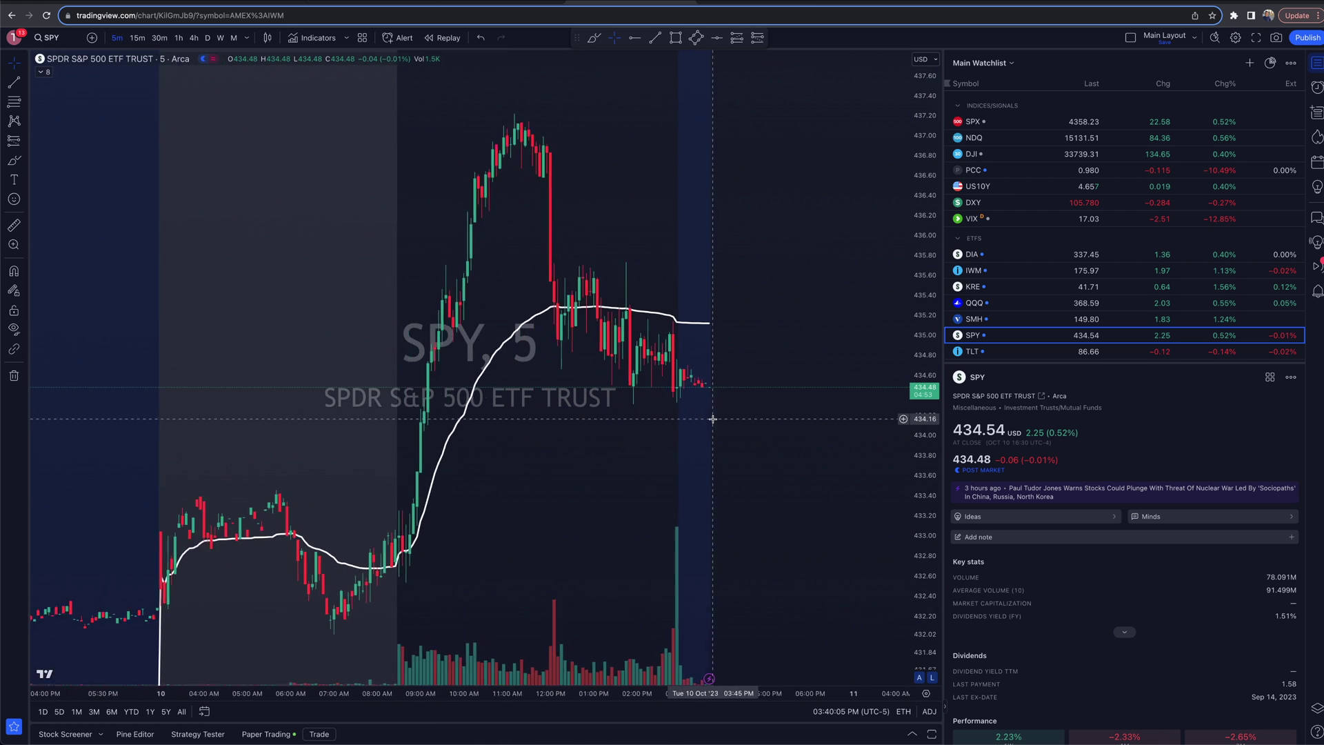
scroll(712, 418, right, 5)
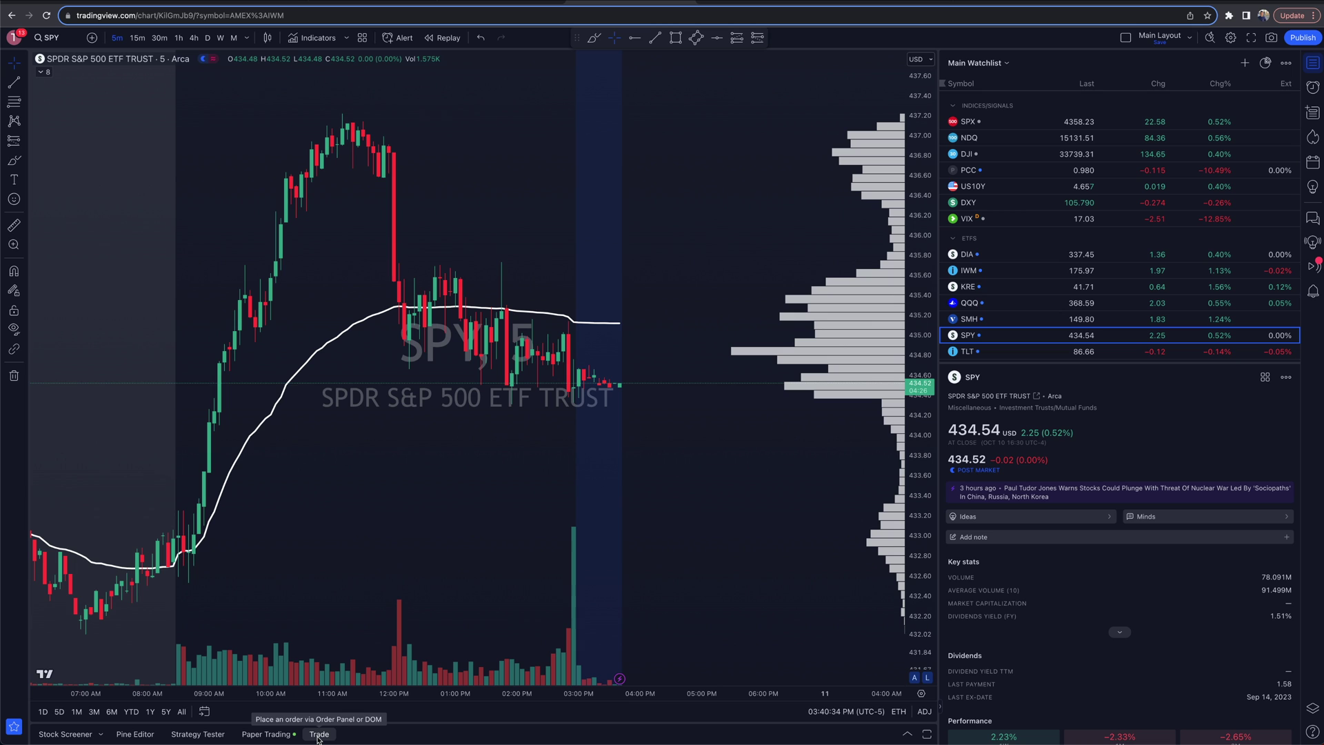
Open order entry for SPY and compare the order form with the DOM price ladder, ending on the order form
click(319, 734)
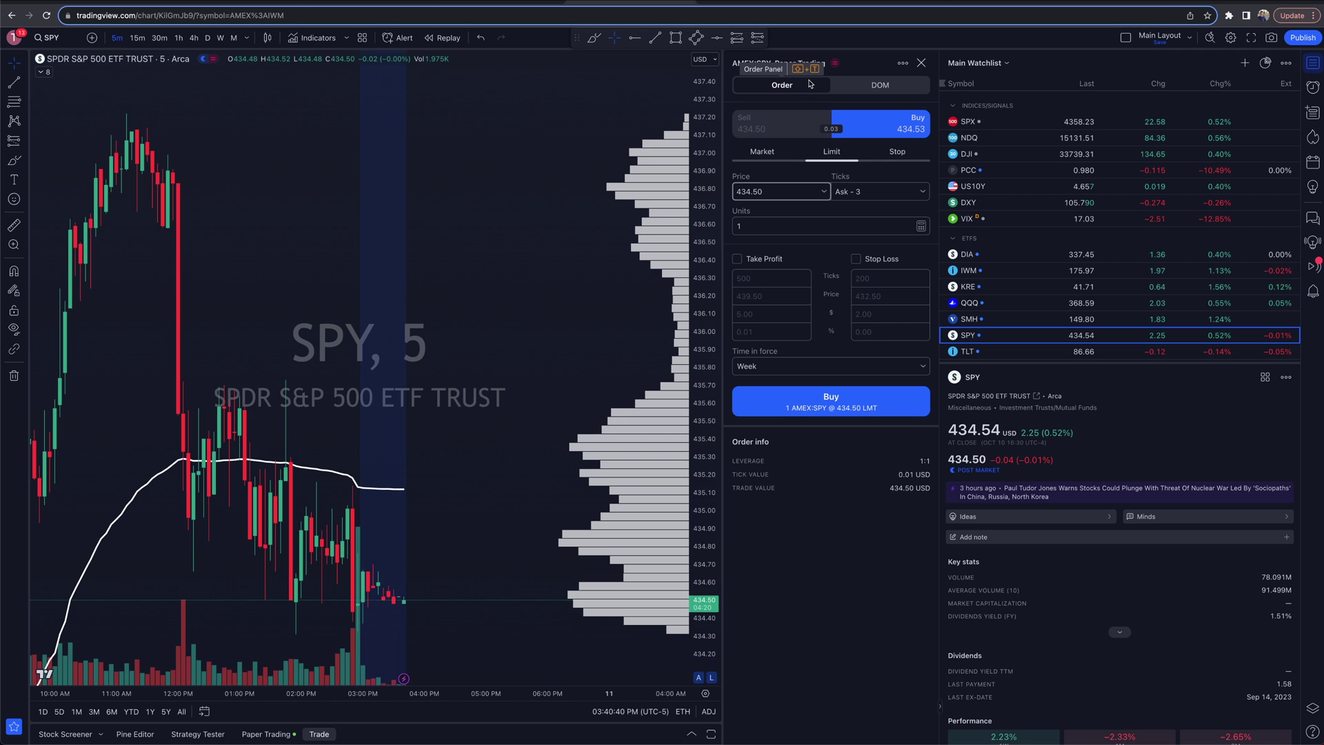
click(877, 85)
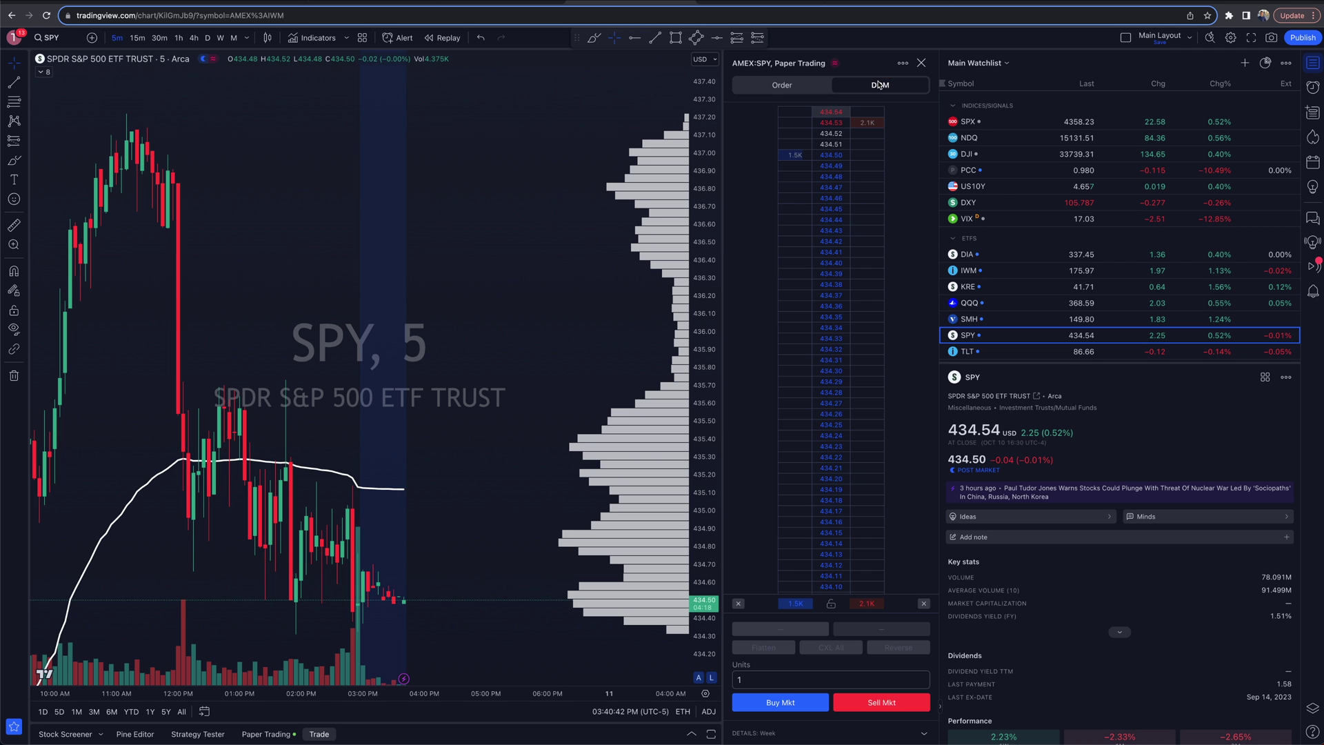
click(805, 87)
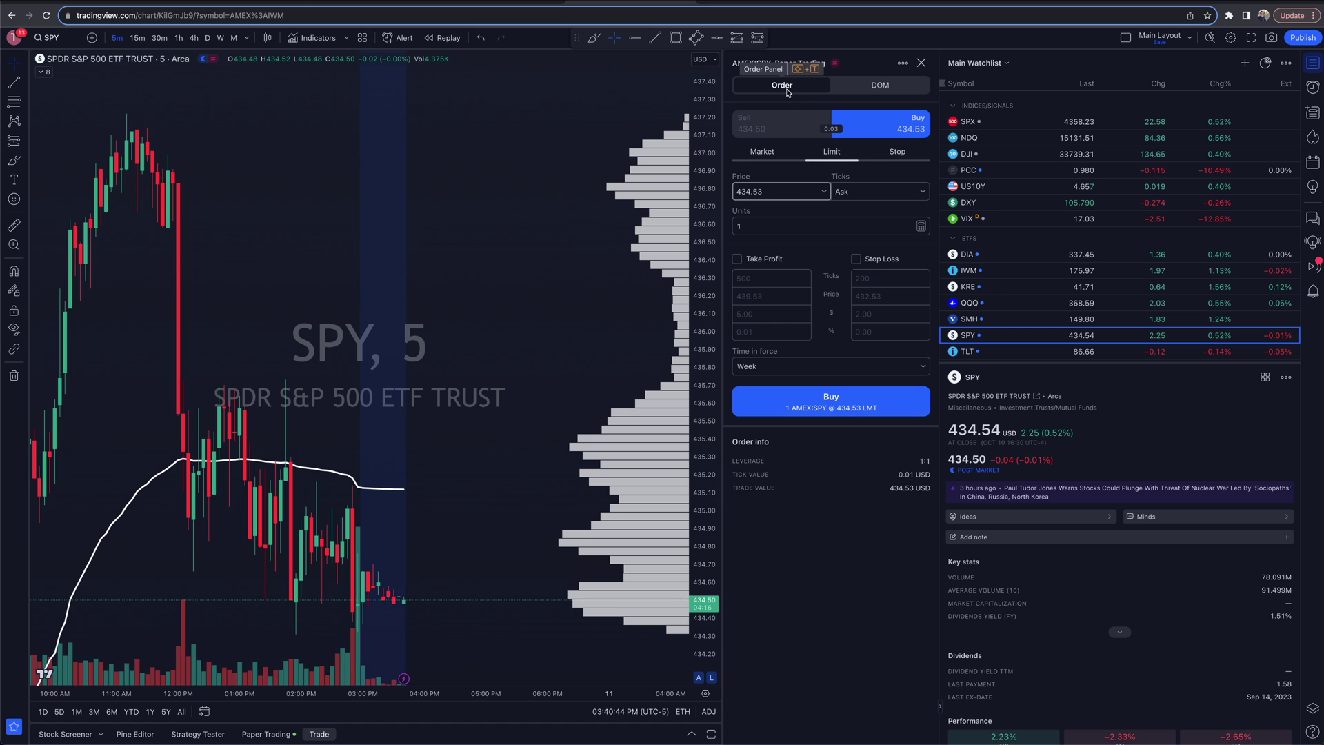
click(887, 91)
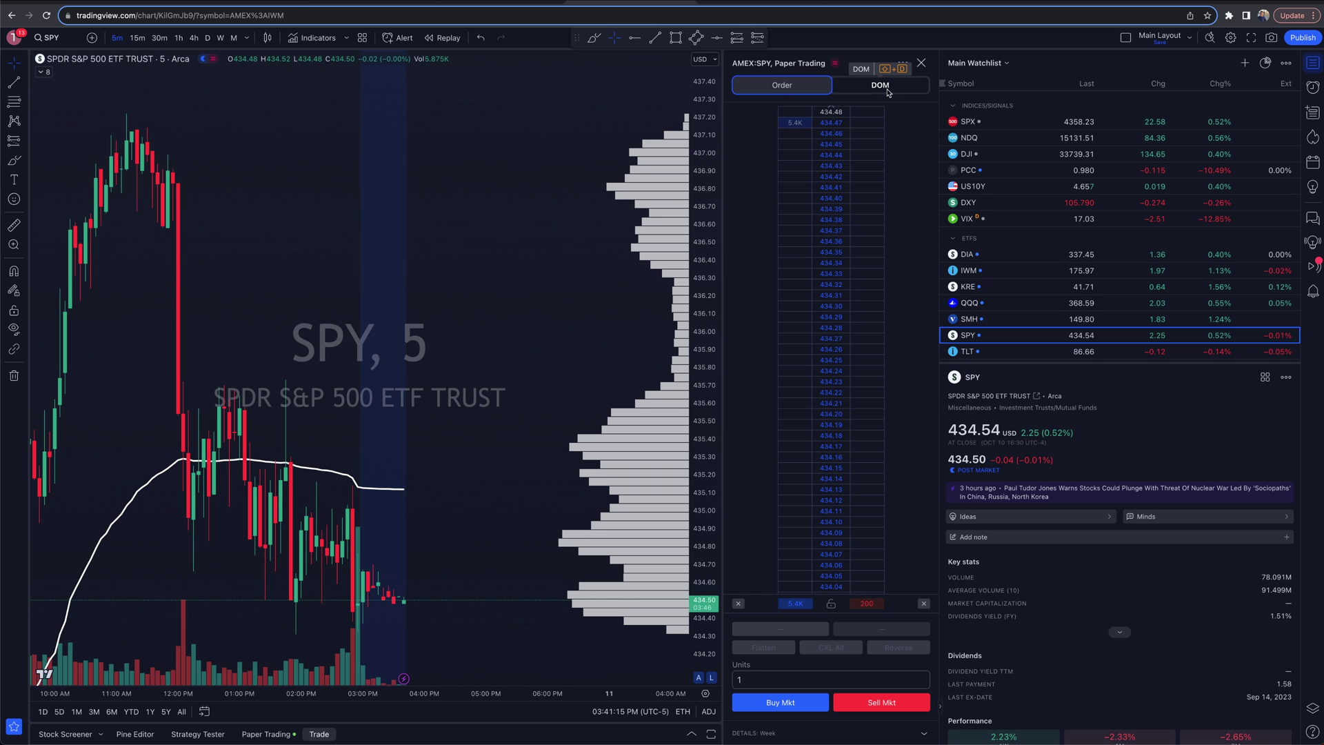
scroll(848, 487, up, 3)
scroll(849, 486, up, 5)
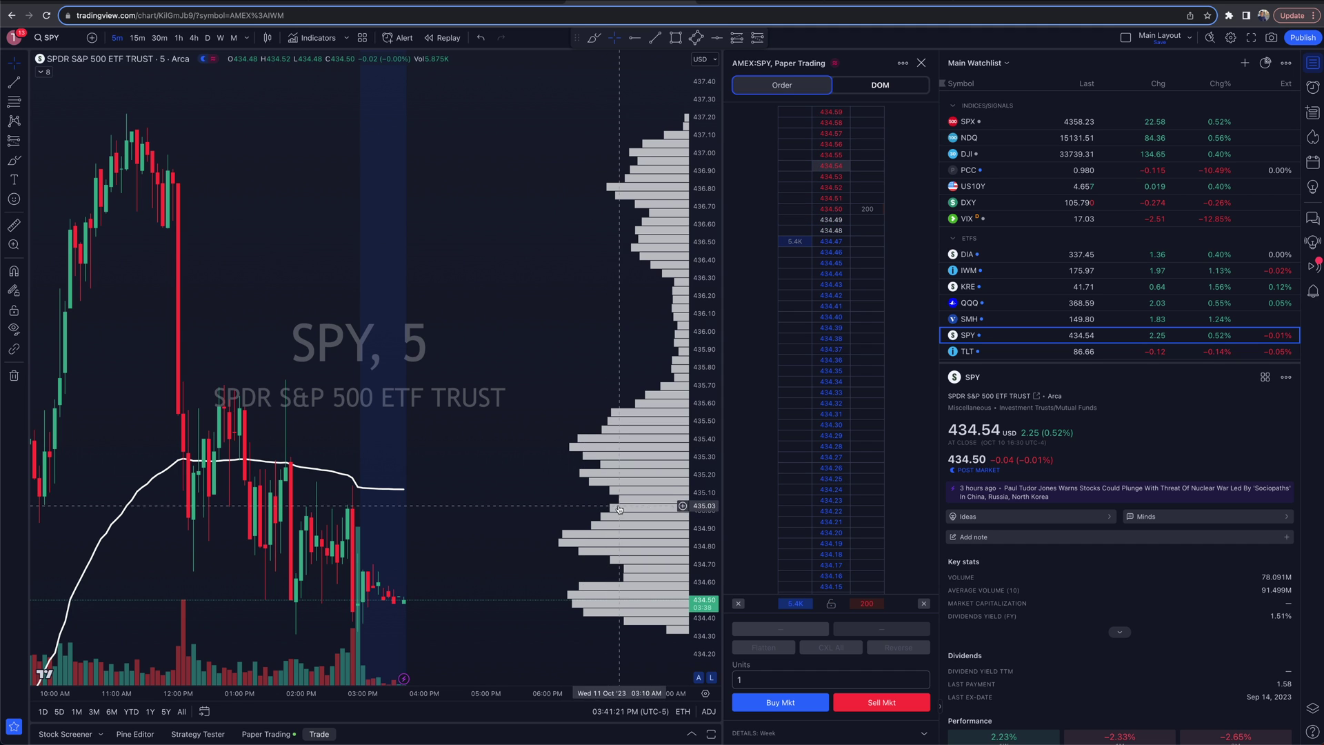
click(796, 88)
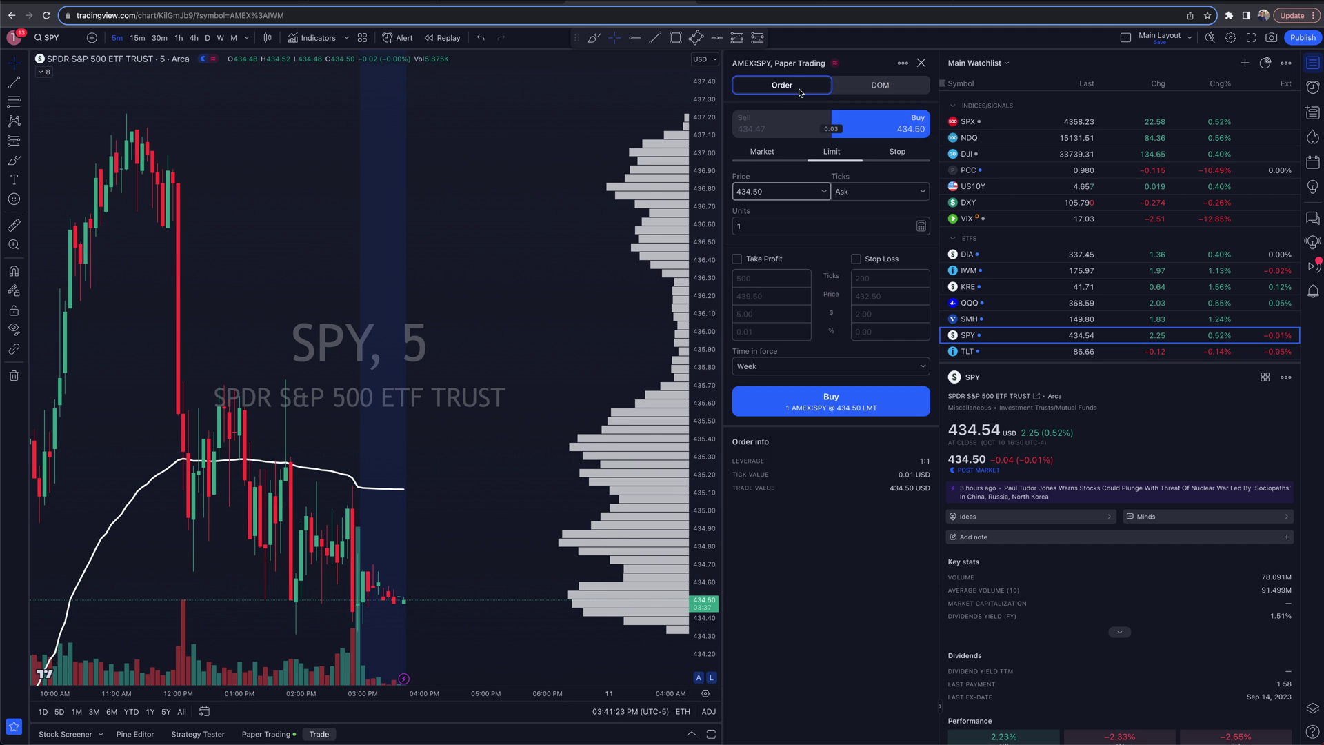
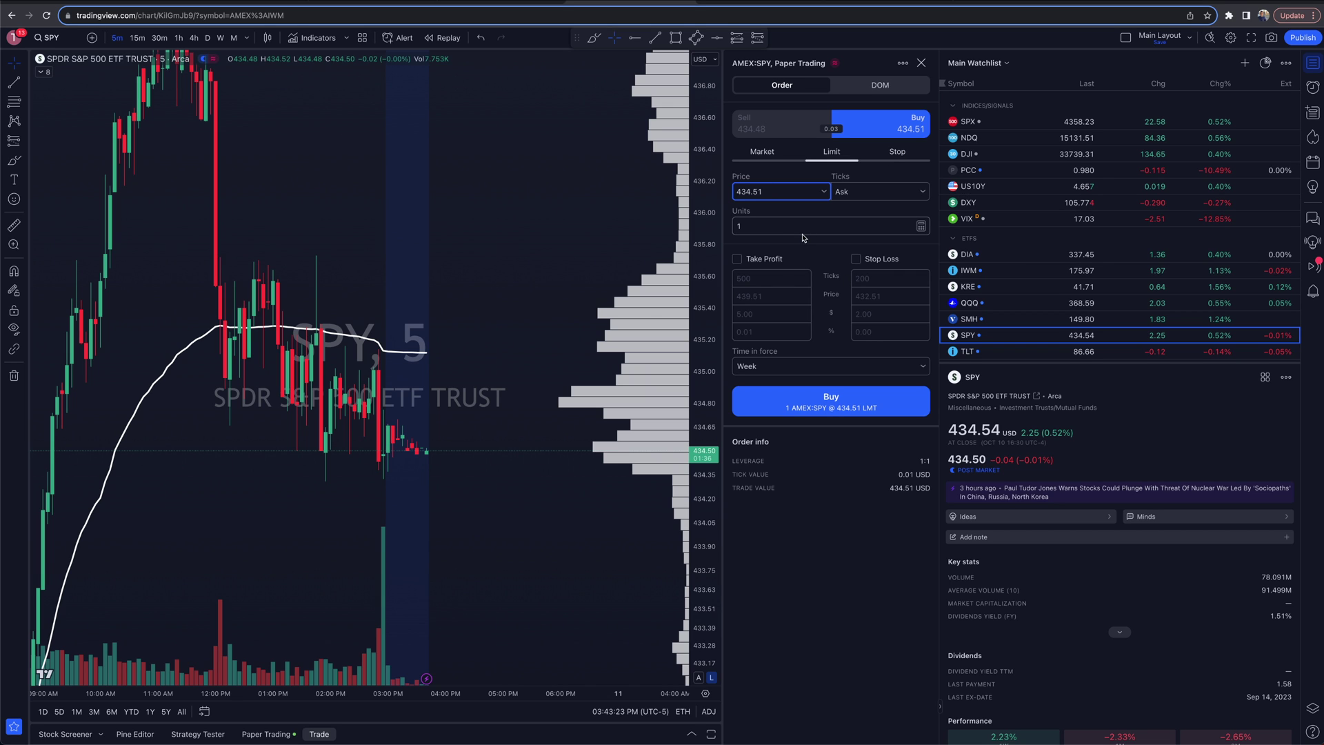
Set the order size in the SPY DOM to 100 units and place a buy limit order at about 434.00 from the price ladder
click(872, 86)
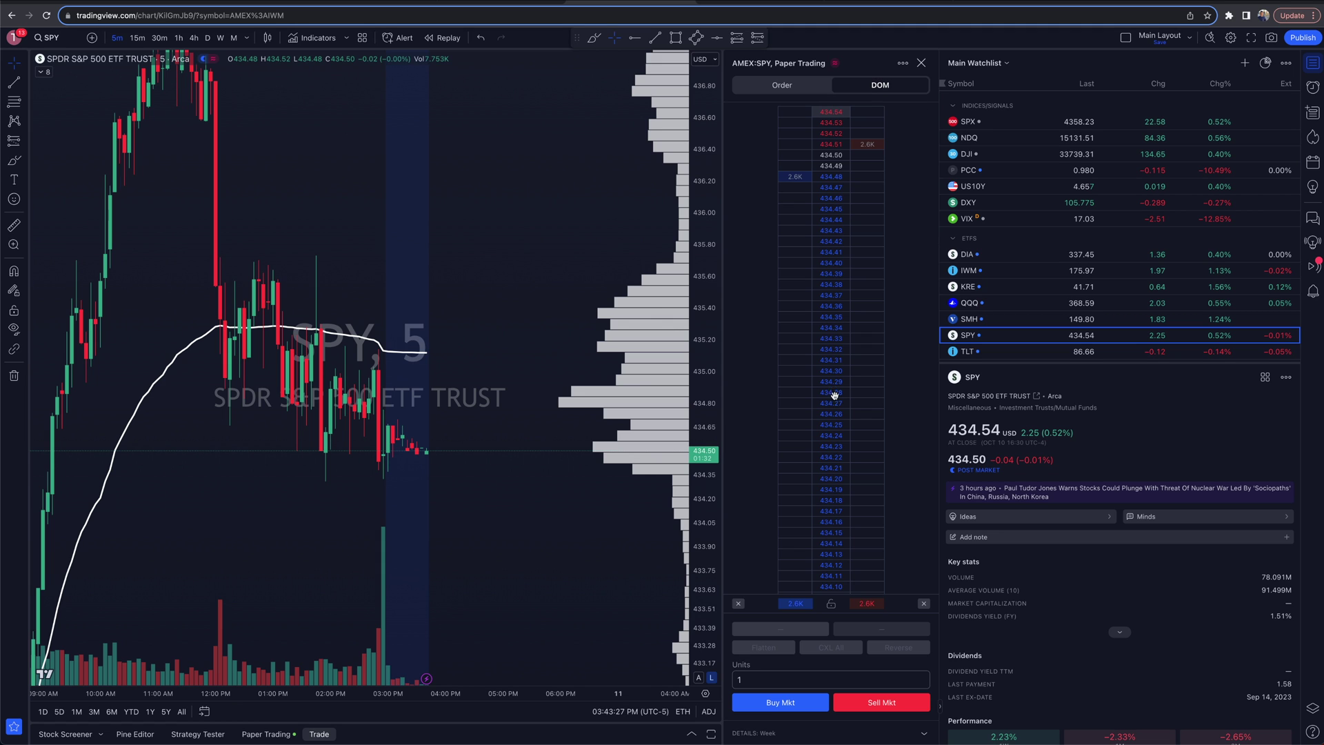
click(773, 675)
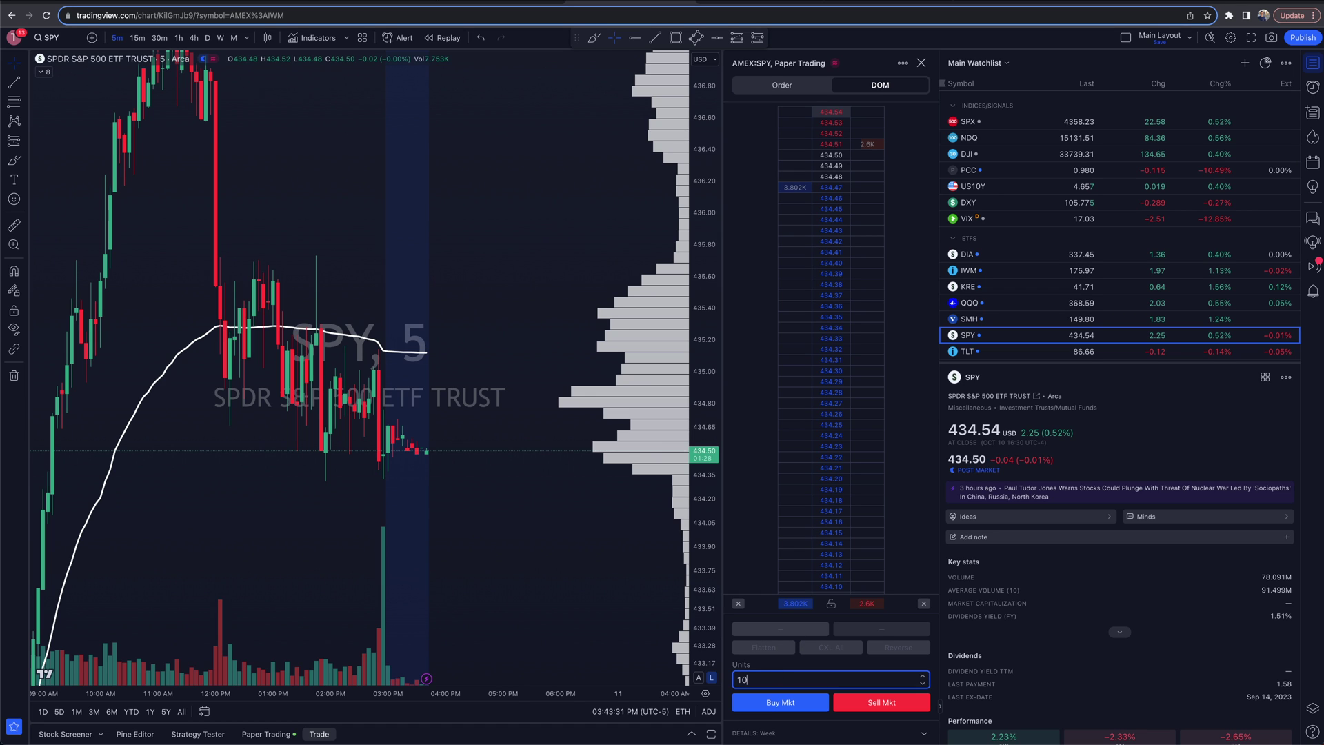
key(Return)
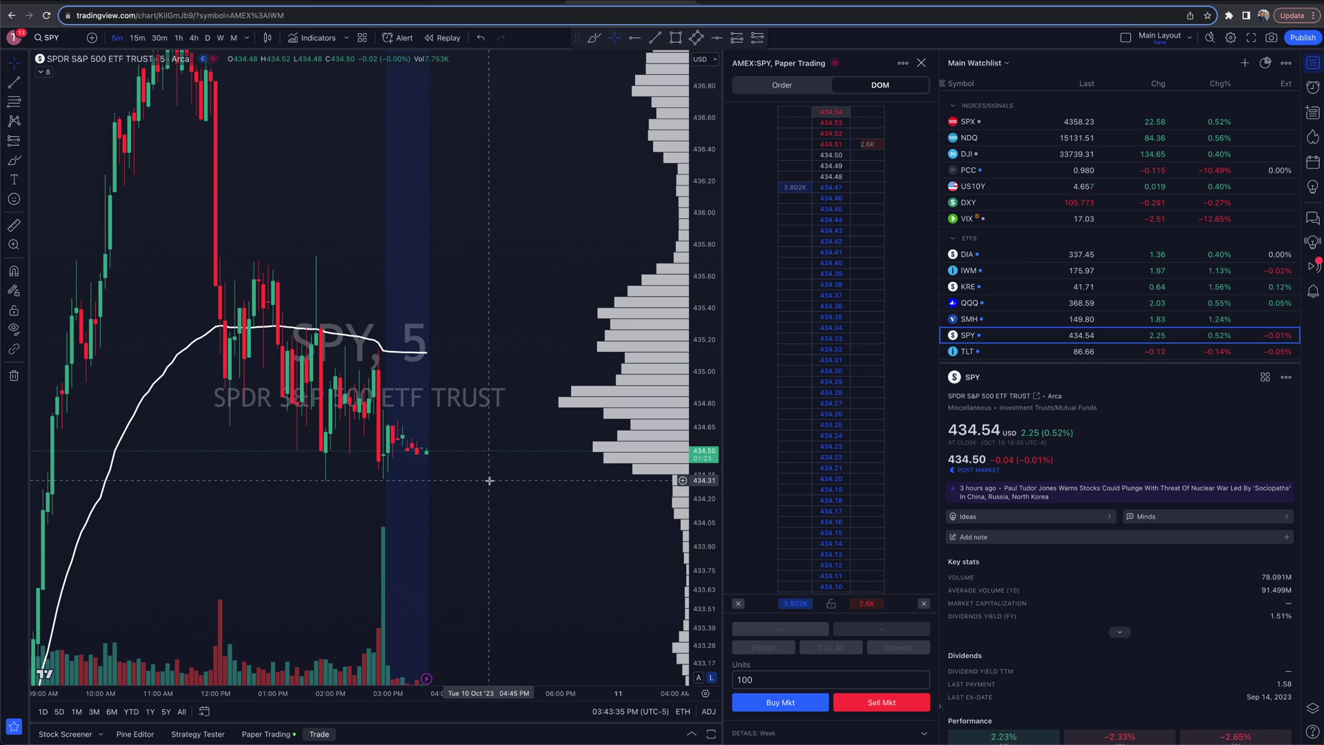
click(699, 677)
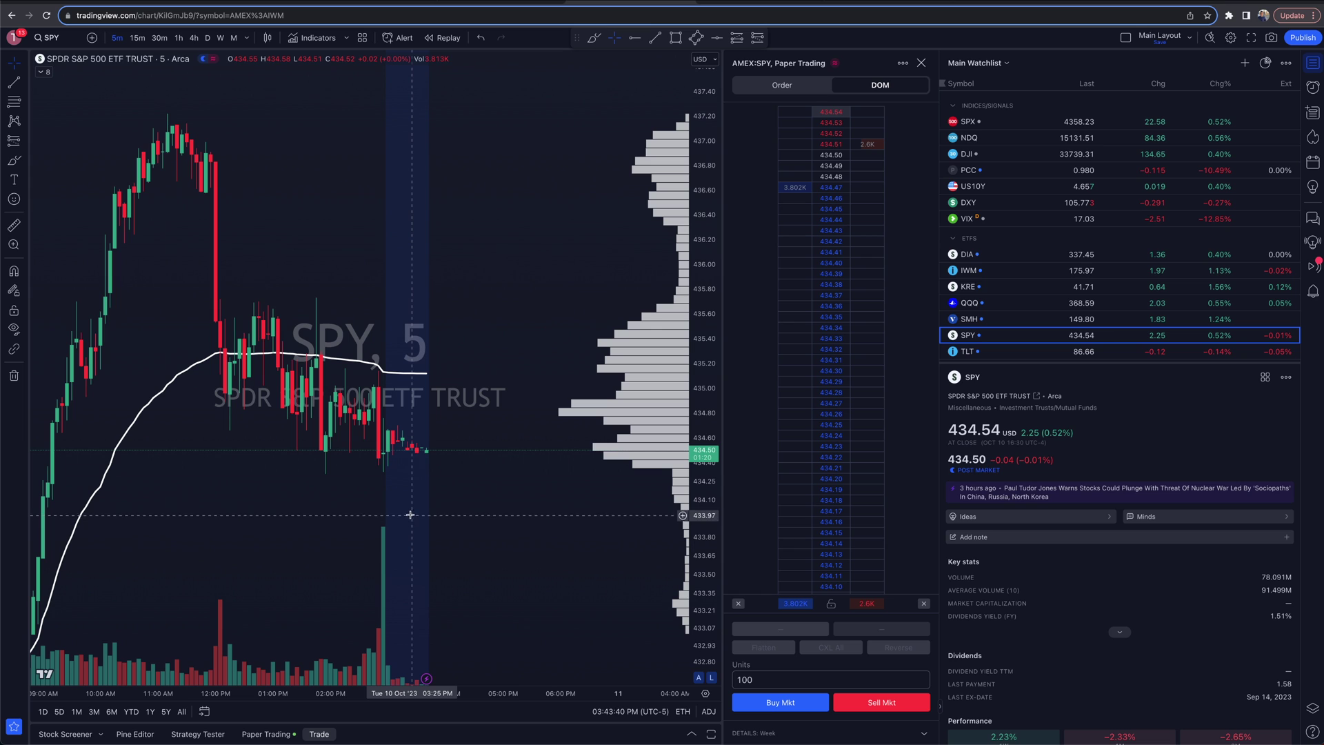
scroll(816, 535, down, 1)
scroll(799, 538, down, 1)
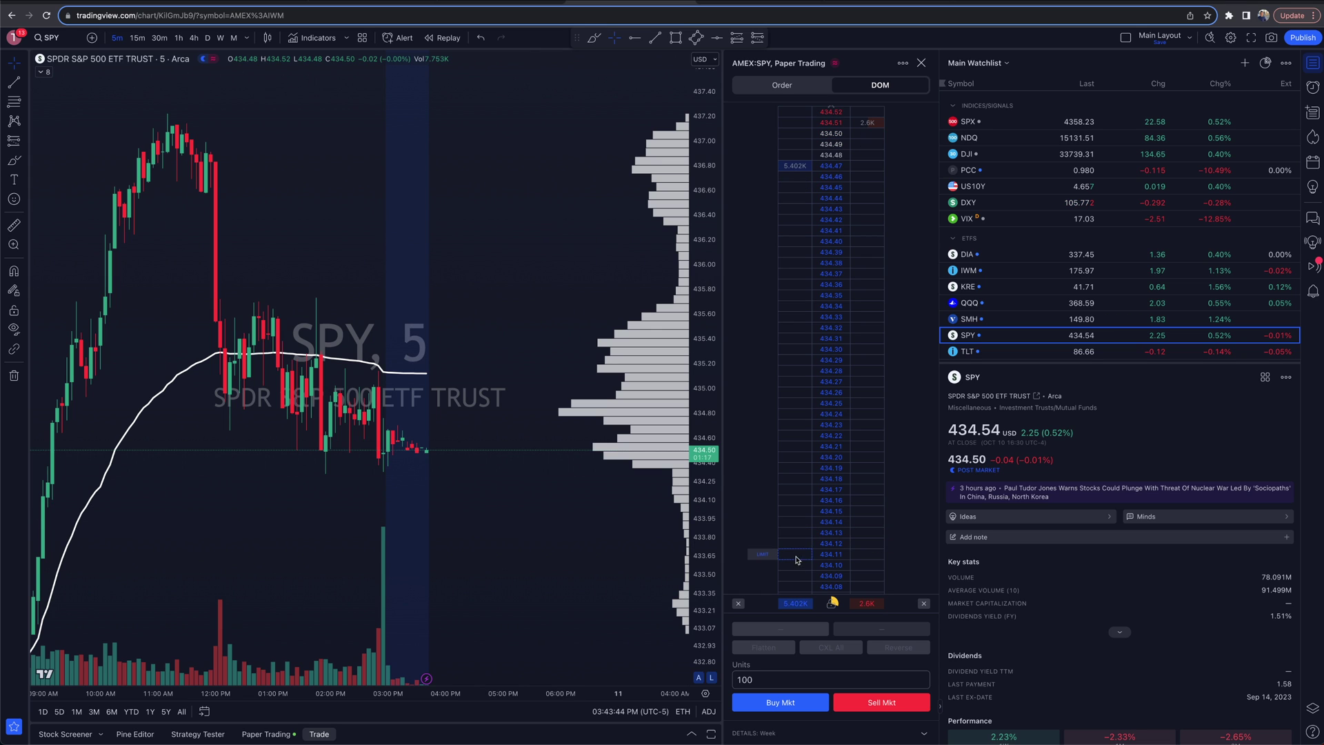
scroll(795, 551, down, 4)
click(797, 576)
scroll(797, 576, down, 1)
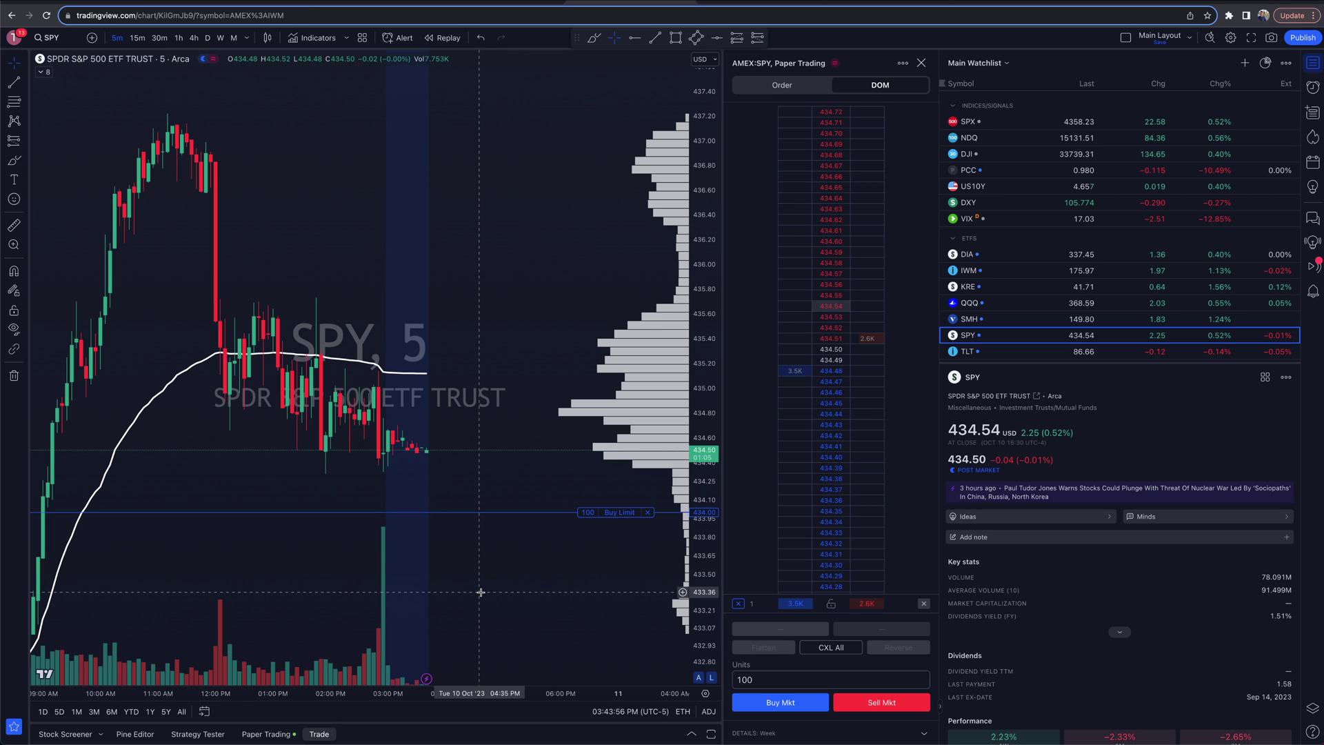
Move the SPY buy limit order to 434.14 on the chart and attach a take profit at 435.84 and a stop loss at 433.45
mouse_move(592, 513)
mouse_down()
mouse_move(593, 497)
mouse_move(599, 534)
mouse_up()
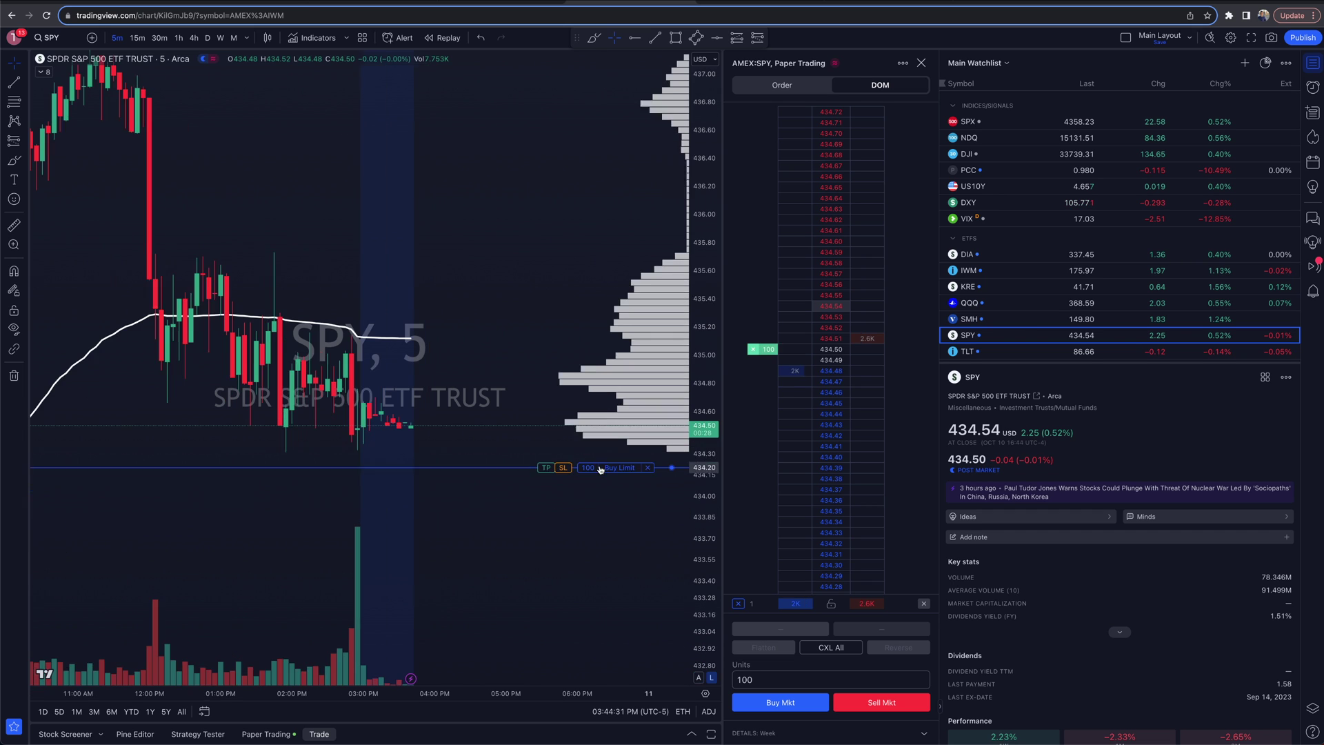
mouse_move(601, 466)
mouse_down()
mouse_move(601, 429)
mouse_move(603, 476)
mouse_up()
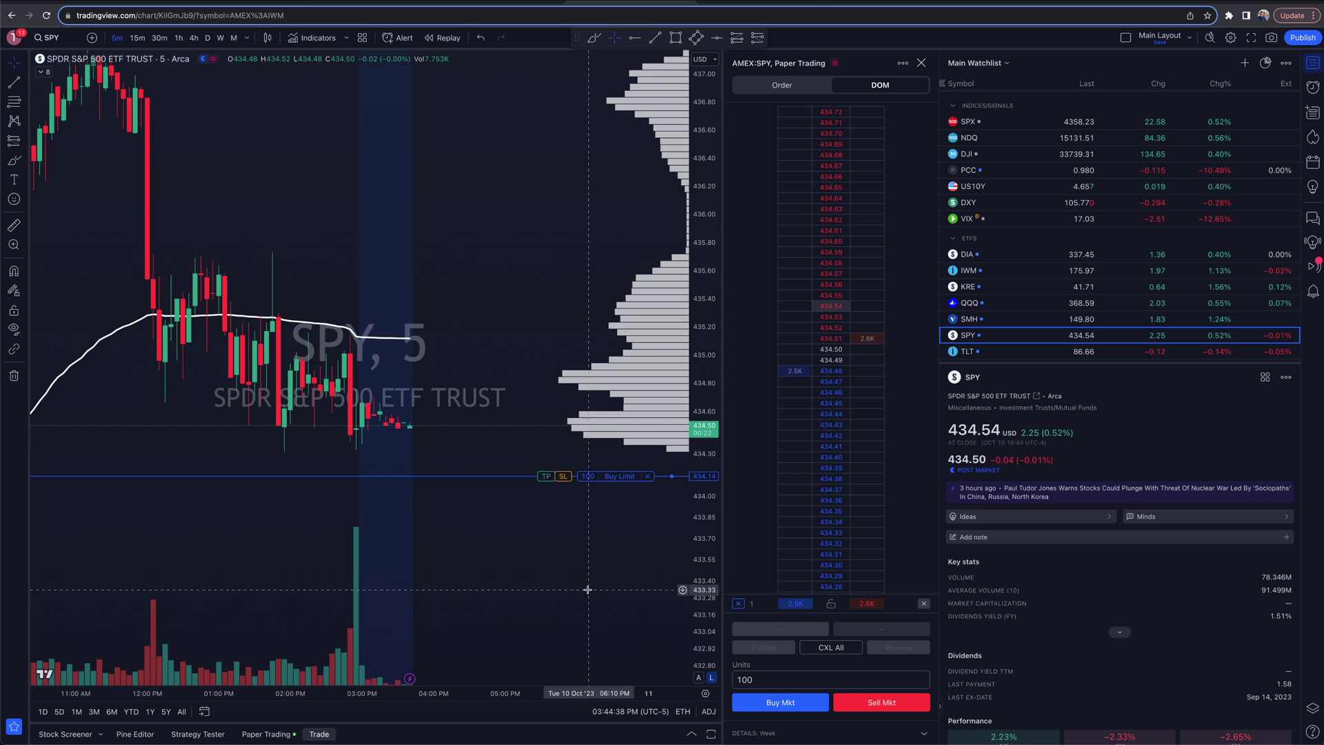
scroll(629, 546, down, 3)
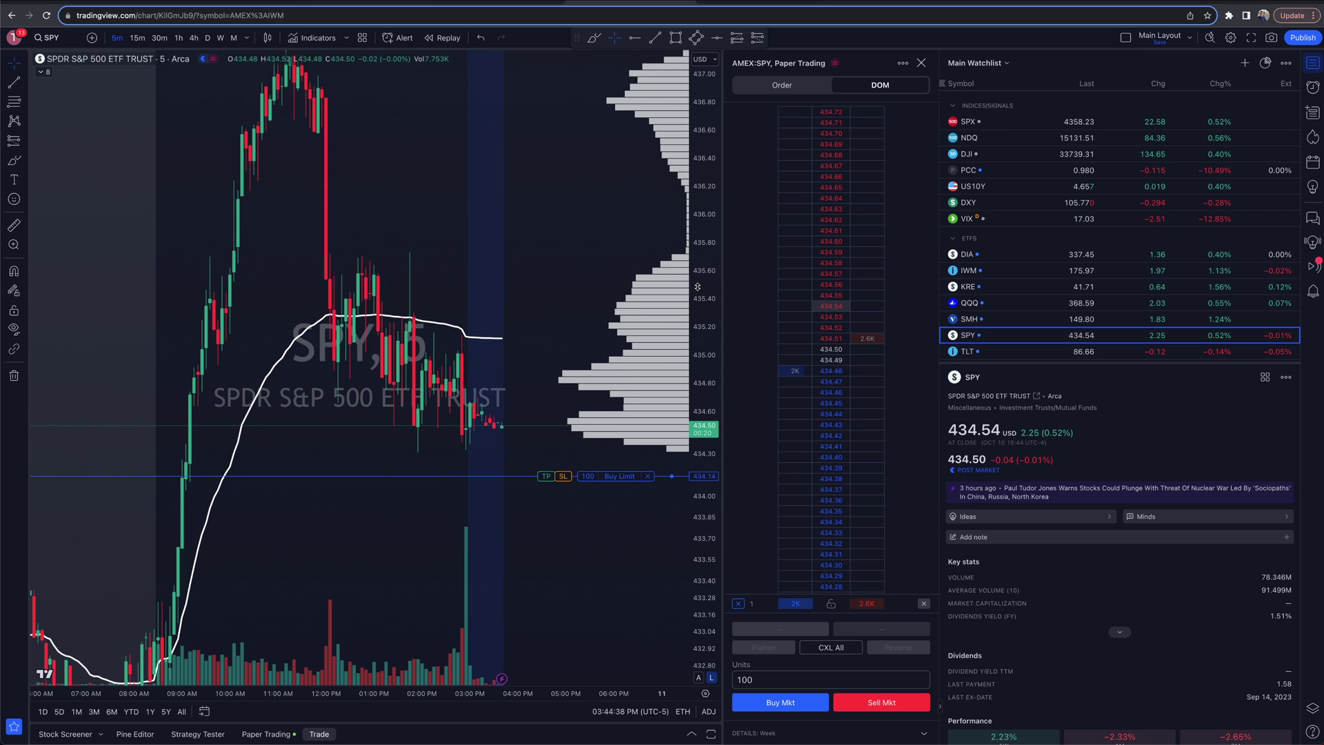
scroll(615, 464, down, 3)
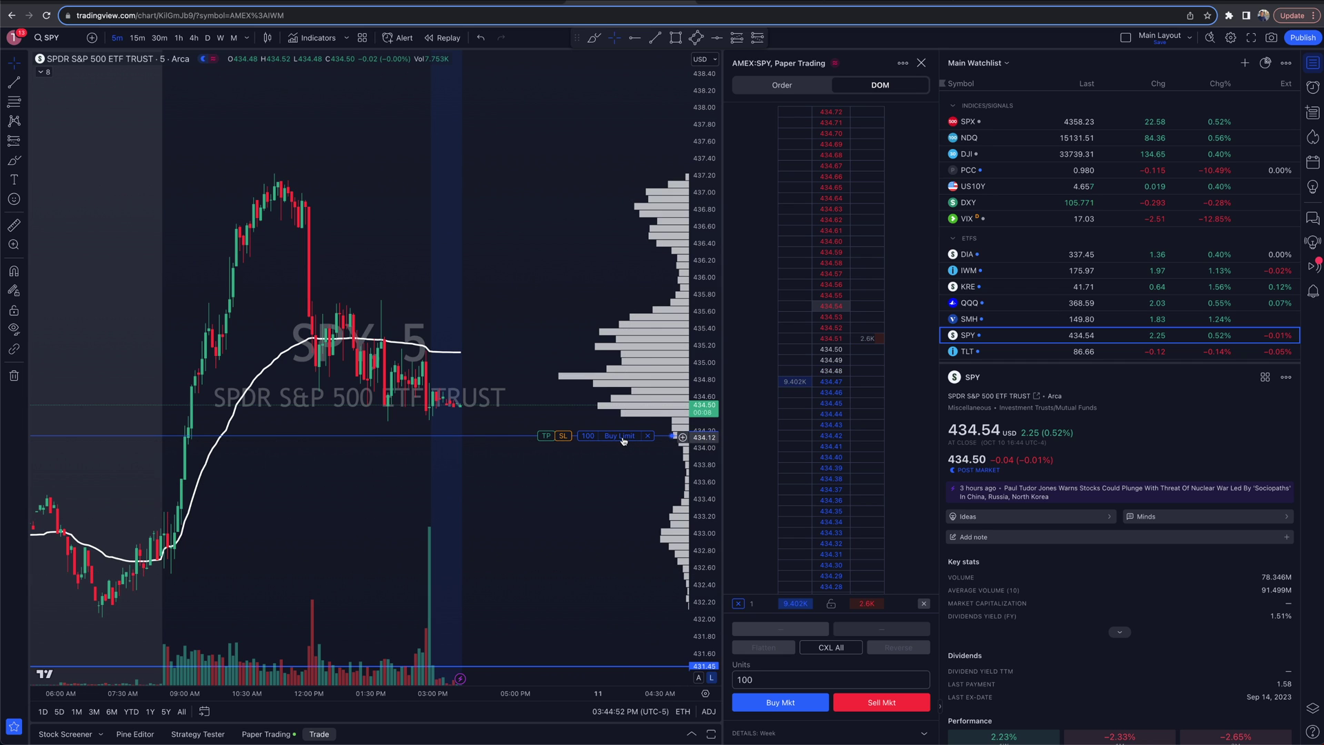
drag(624, 440, 619, 439)
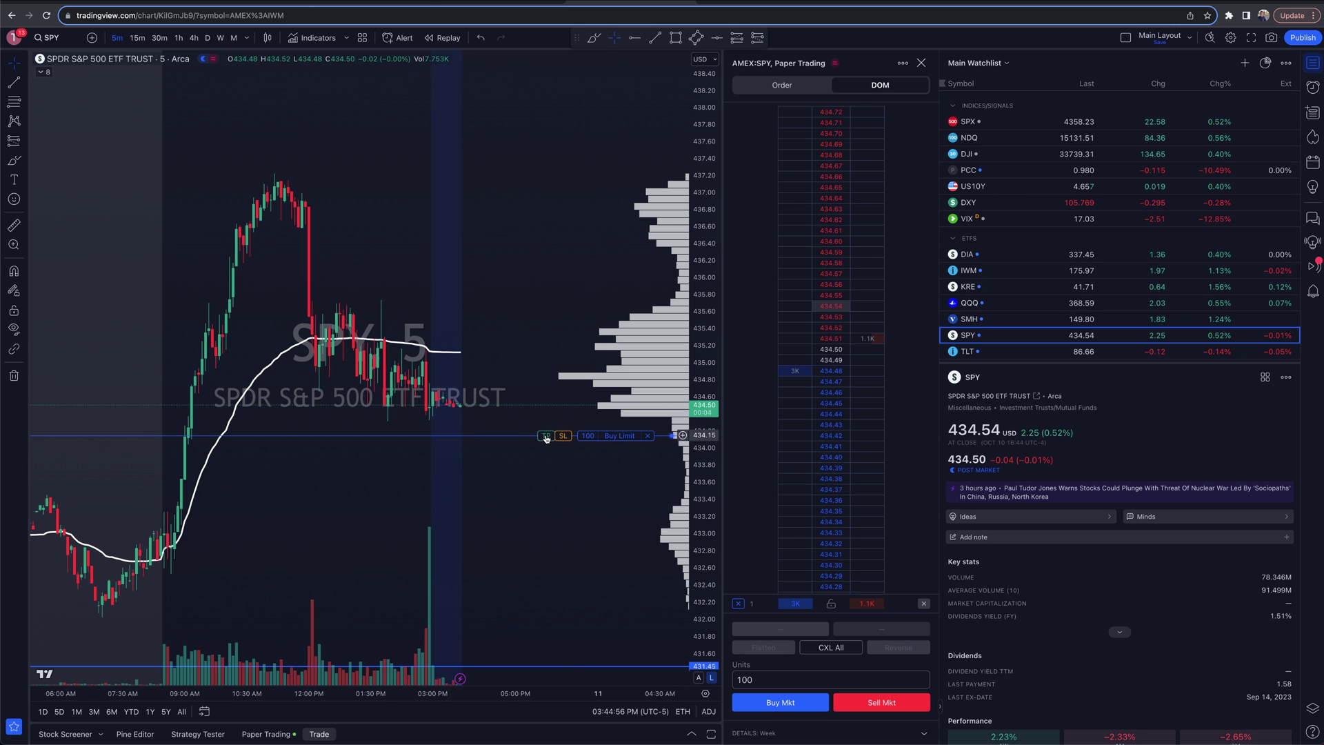
drag(546, 438, 542, 293)
drag(562, 436, 563, 496)
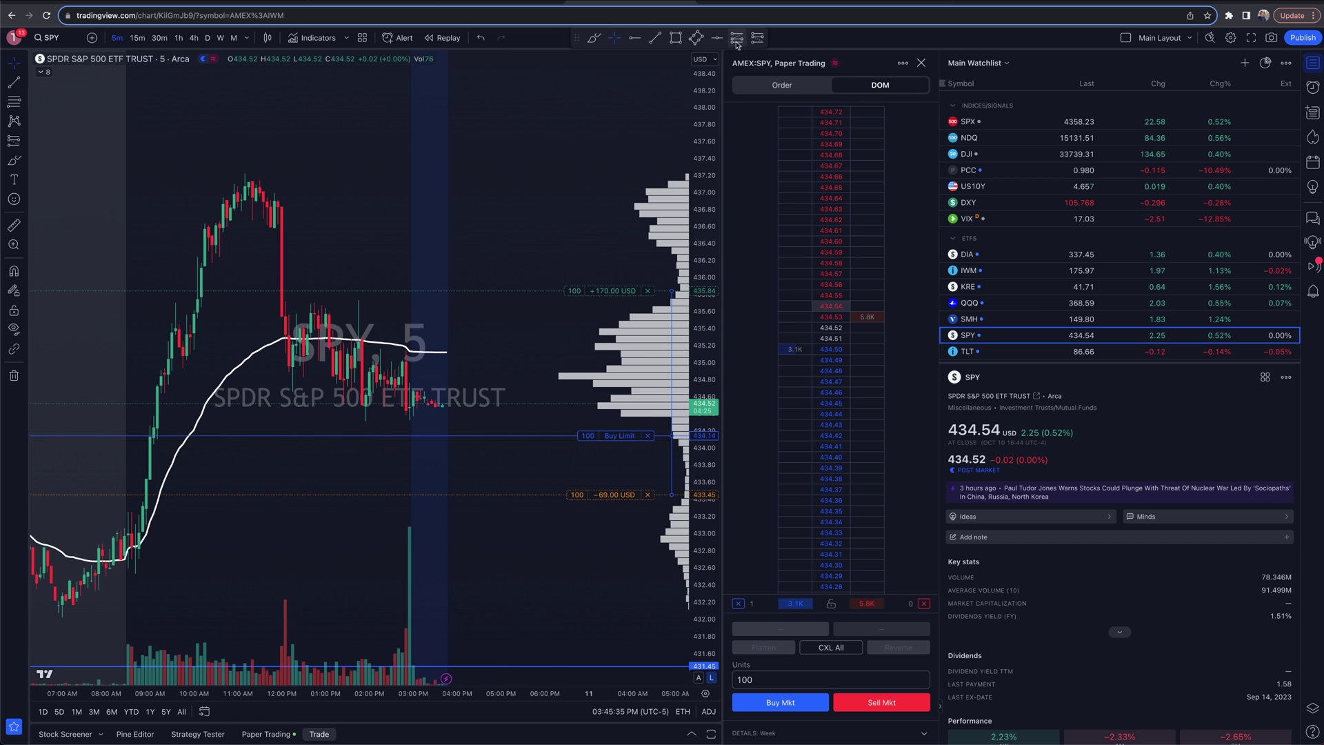
Draw a Long Position beside the latest candles with entry 434.20, target 435.80 and stop 433.45, and delete it
click(24, 102)
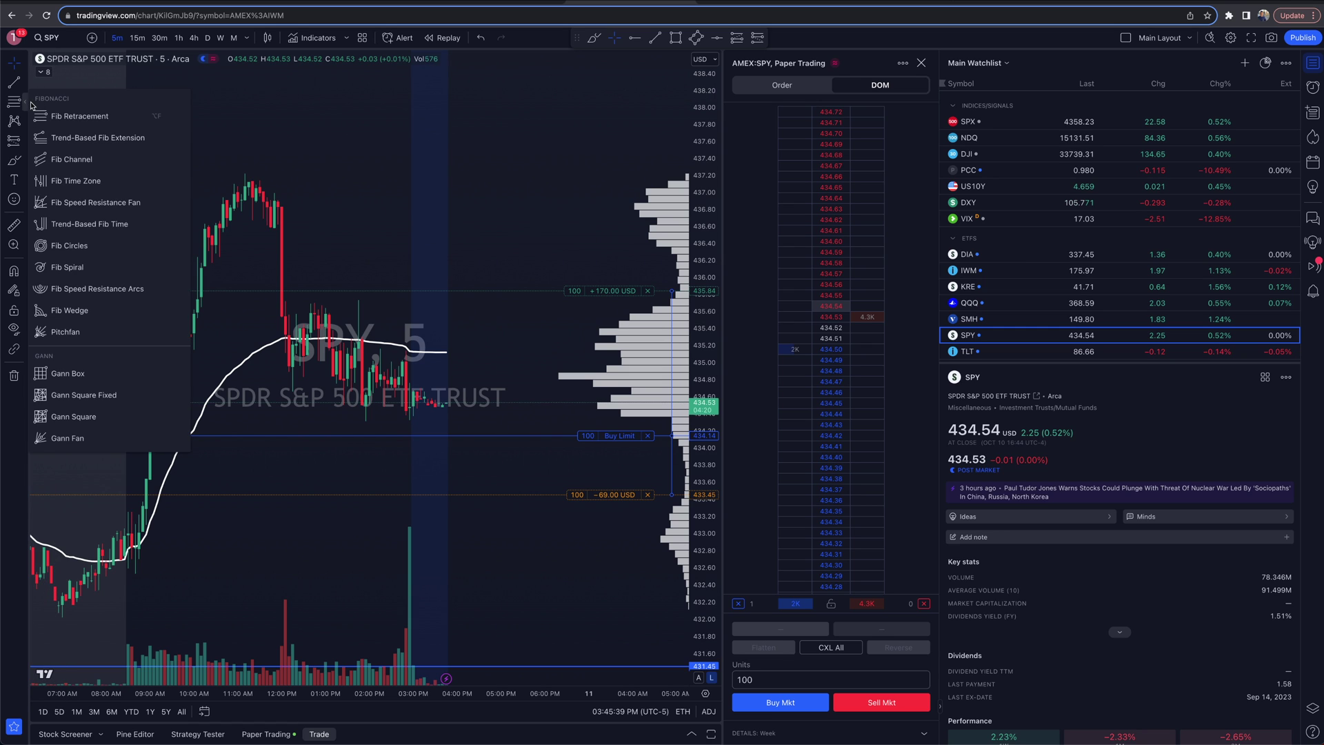
click(26, 122)
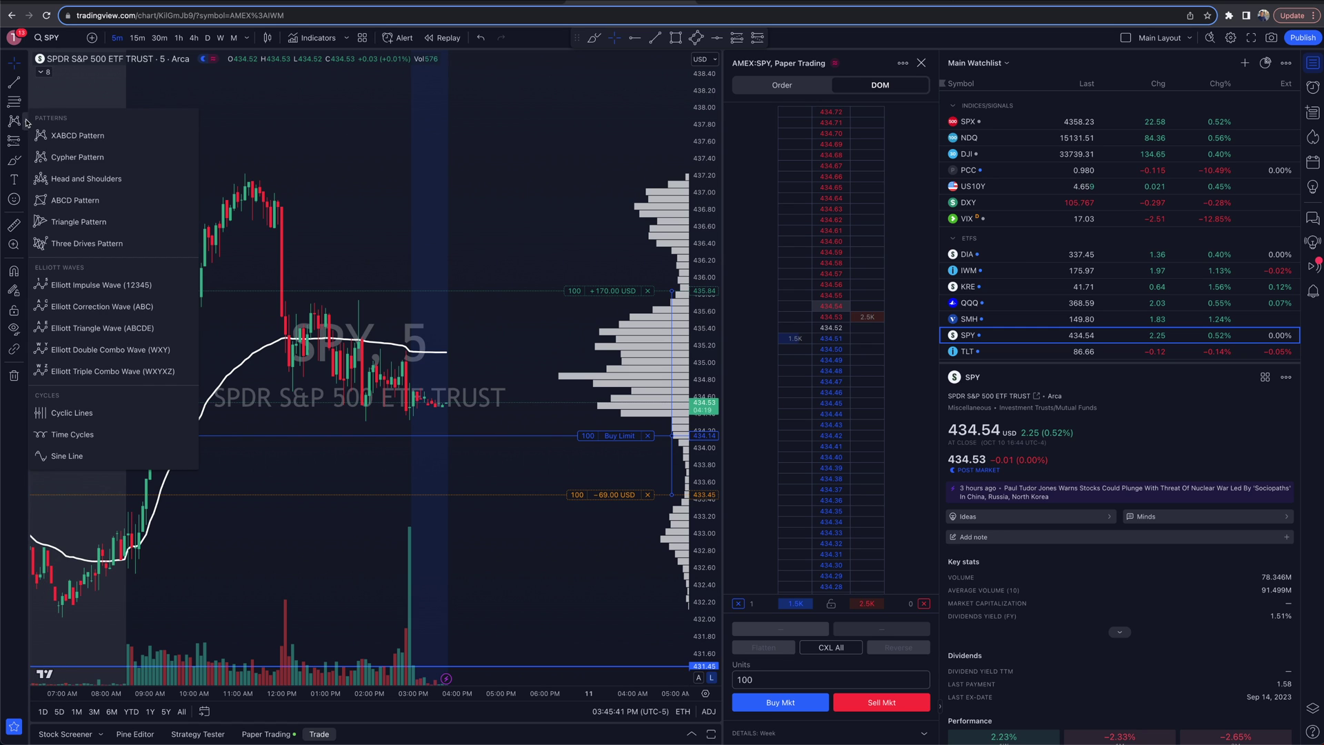
click(26, 122)
click(28, 142)
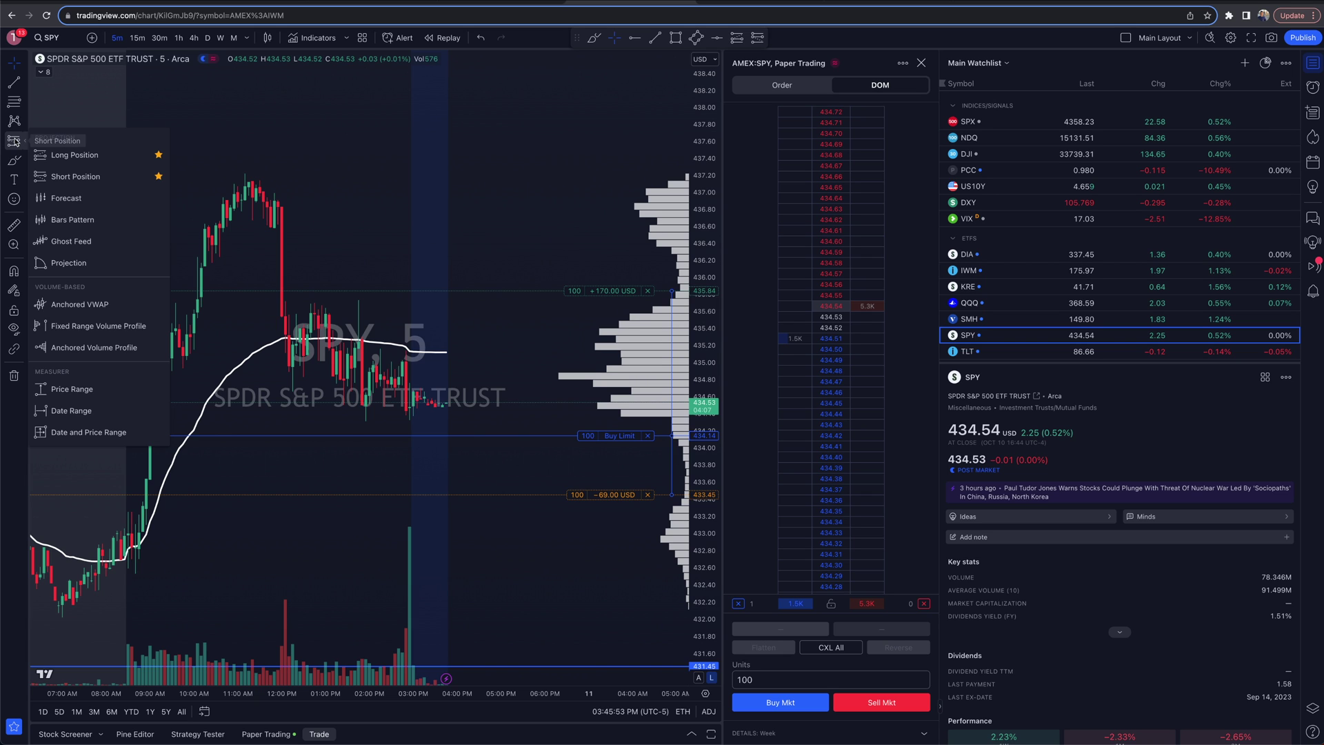
click(64, 158)
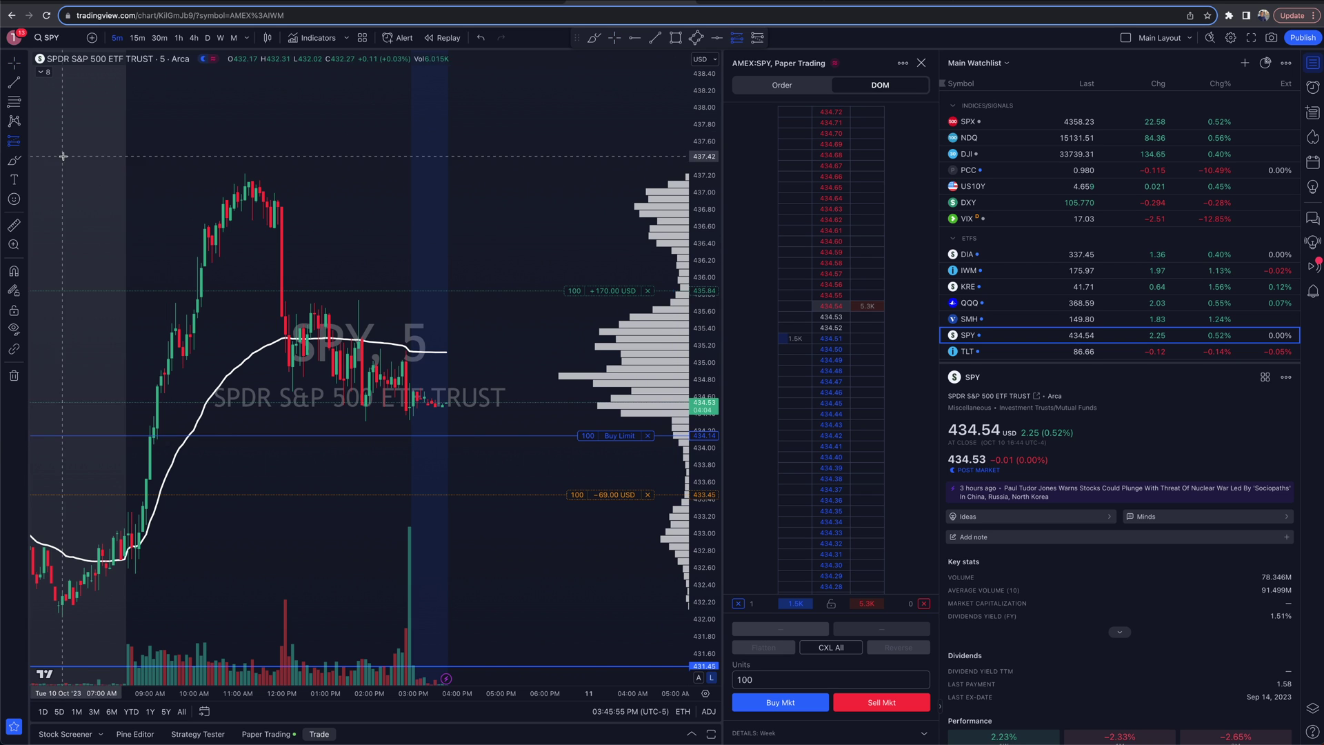
click(468, 430)
drag(468, 342, 467, 294)
drag(468, 517, 468, 494)
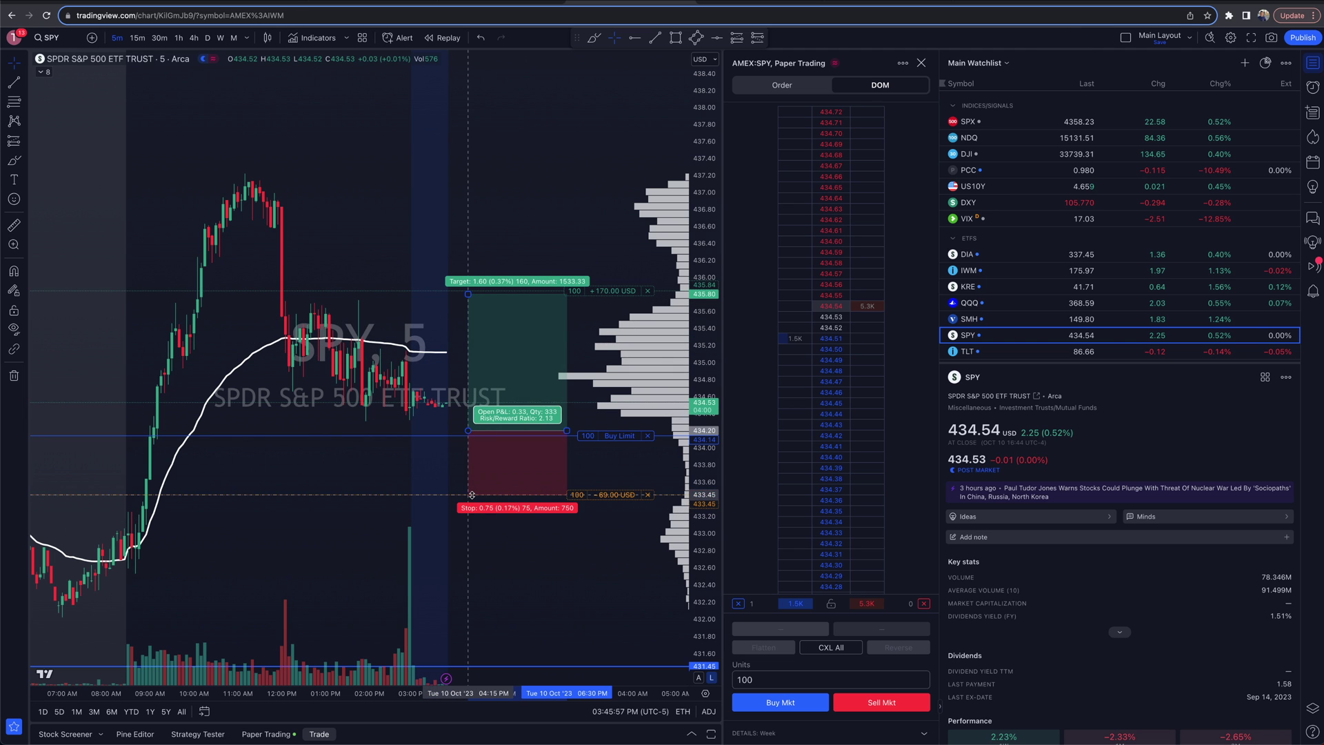
key(Delete)
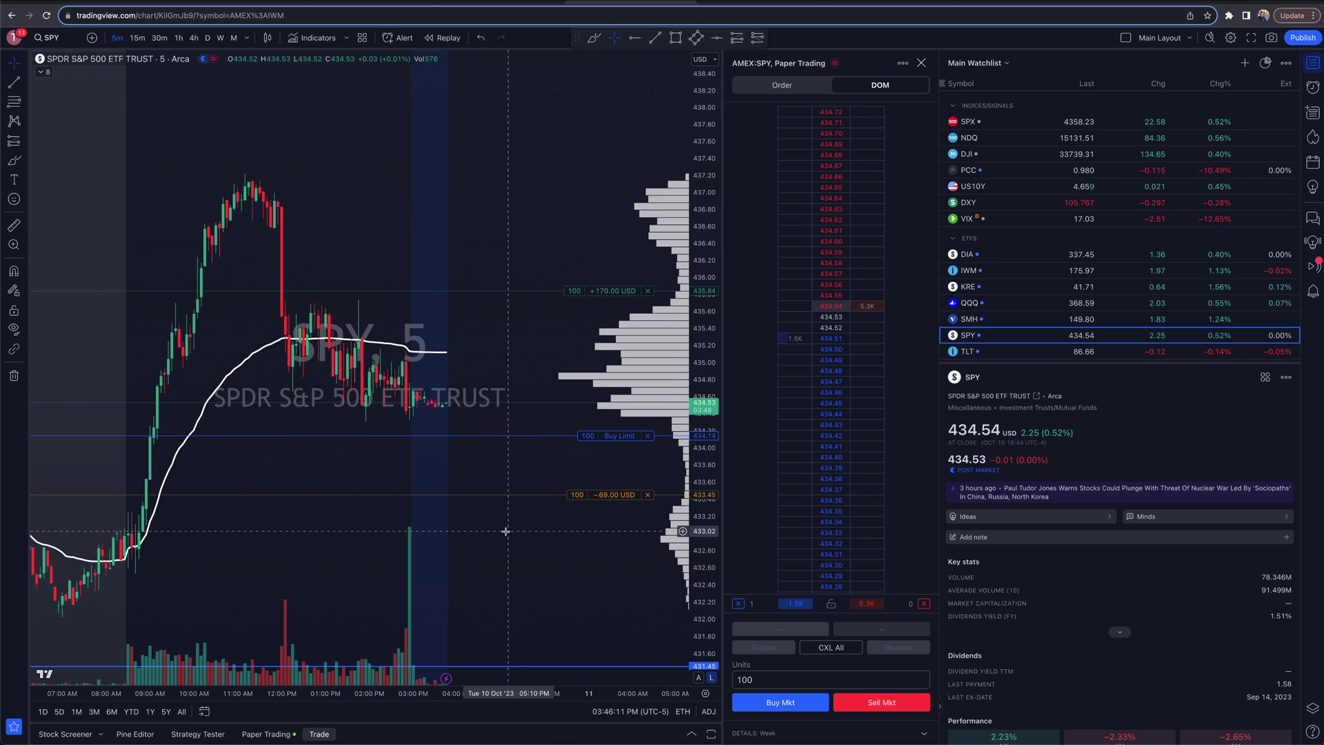
Remove the take profit and stop loss from the SPY buy limit order and cancel the order itself on the chart
click(649, 291)
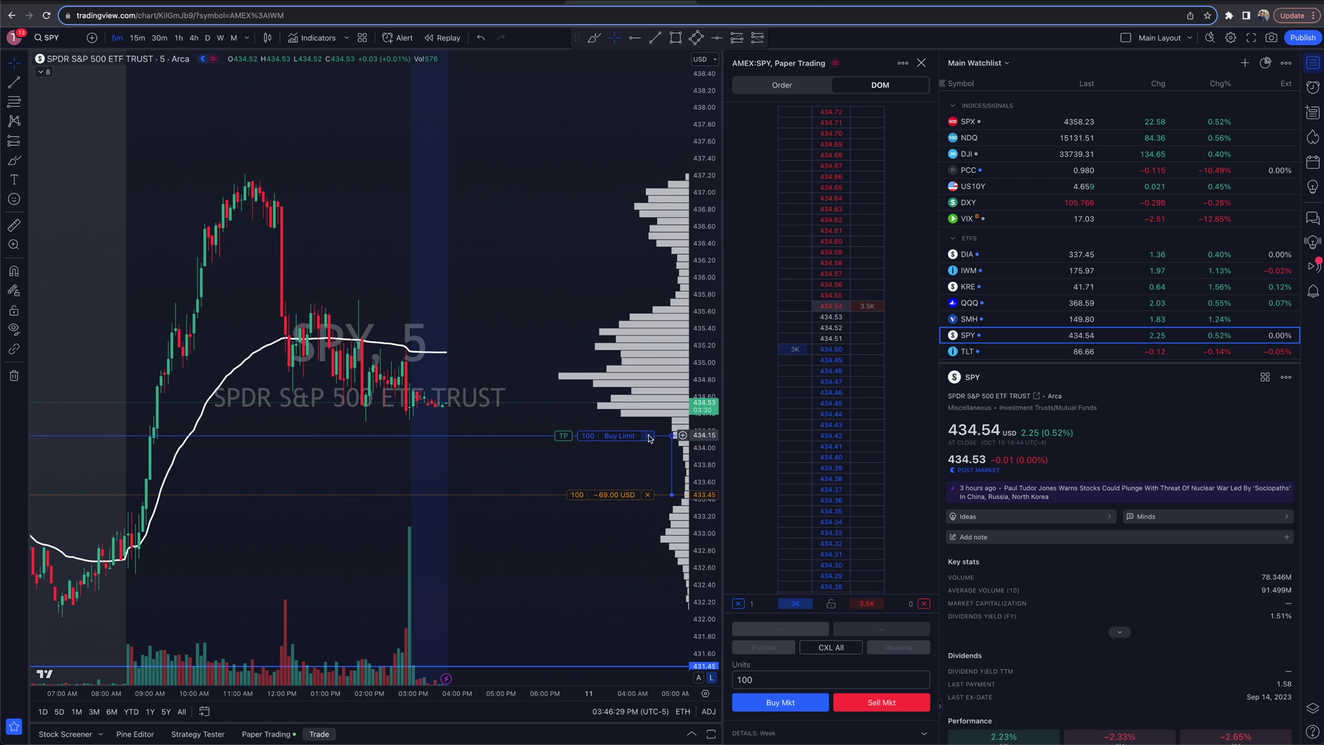
click(648, 495)
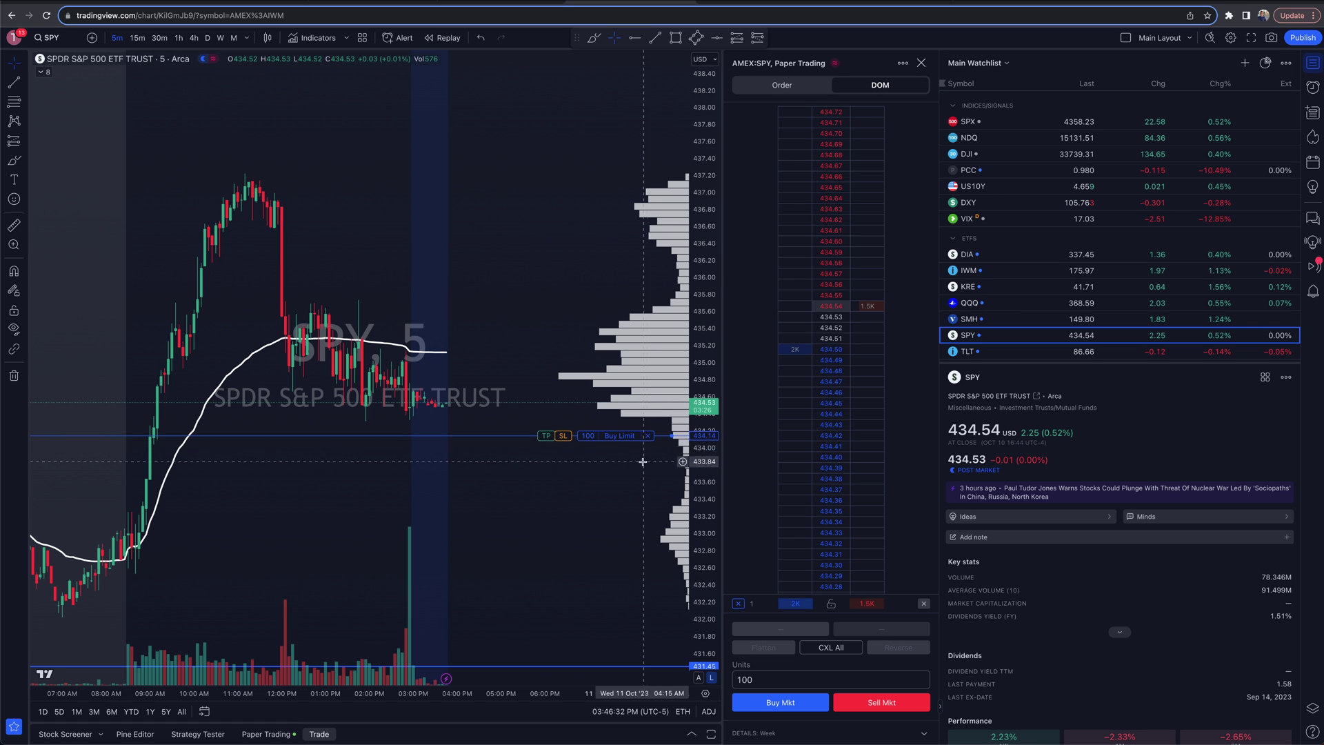
click(648, 436)
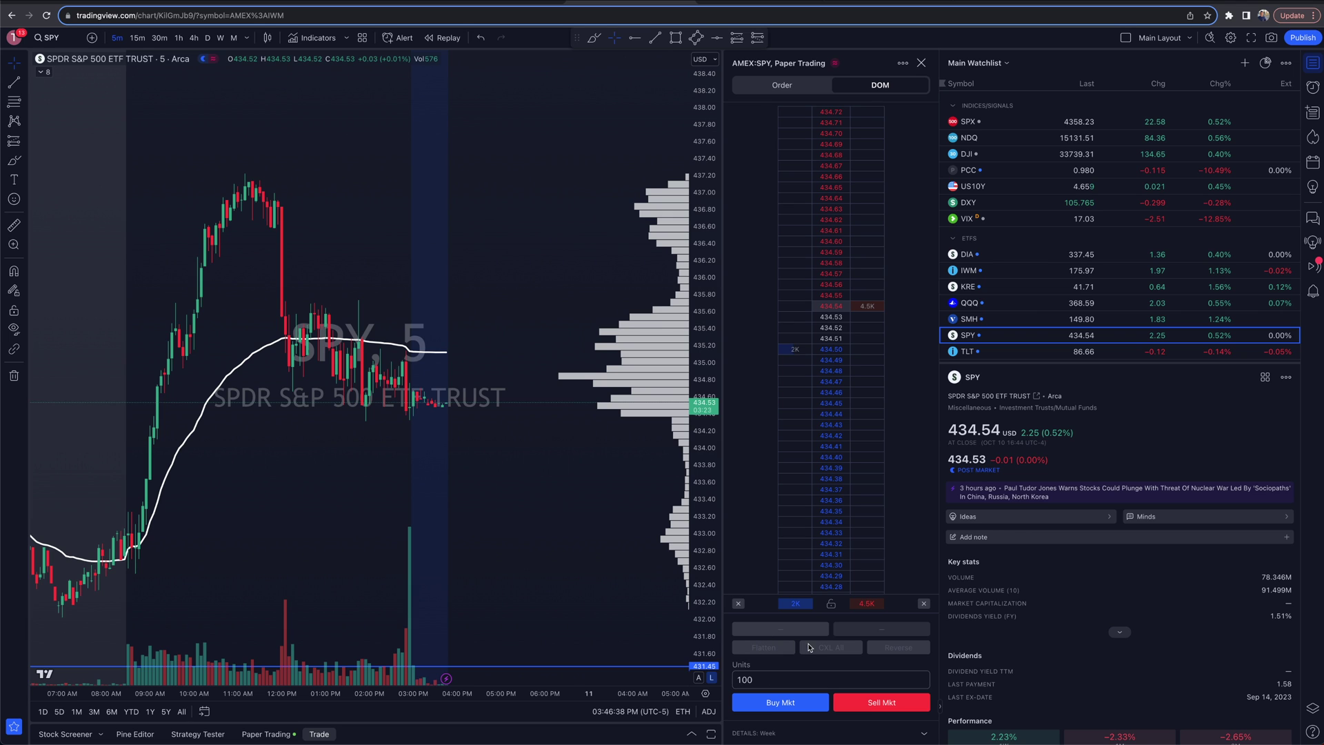
Place a 100-unit SPY buy limit order at 434.40 from the DOM and cancel all working orders
click(798, 457)
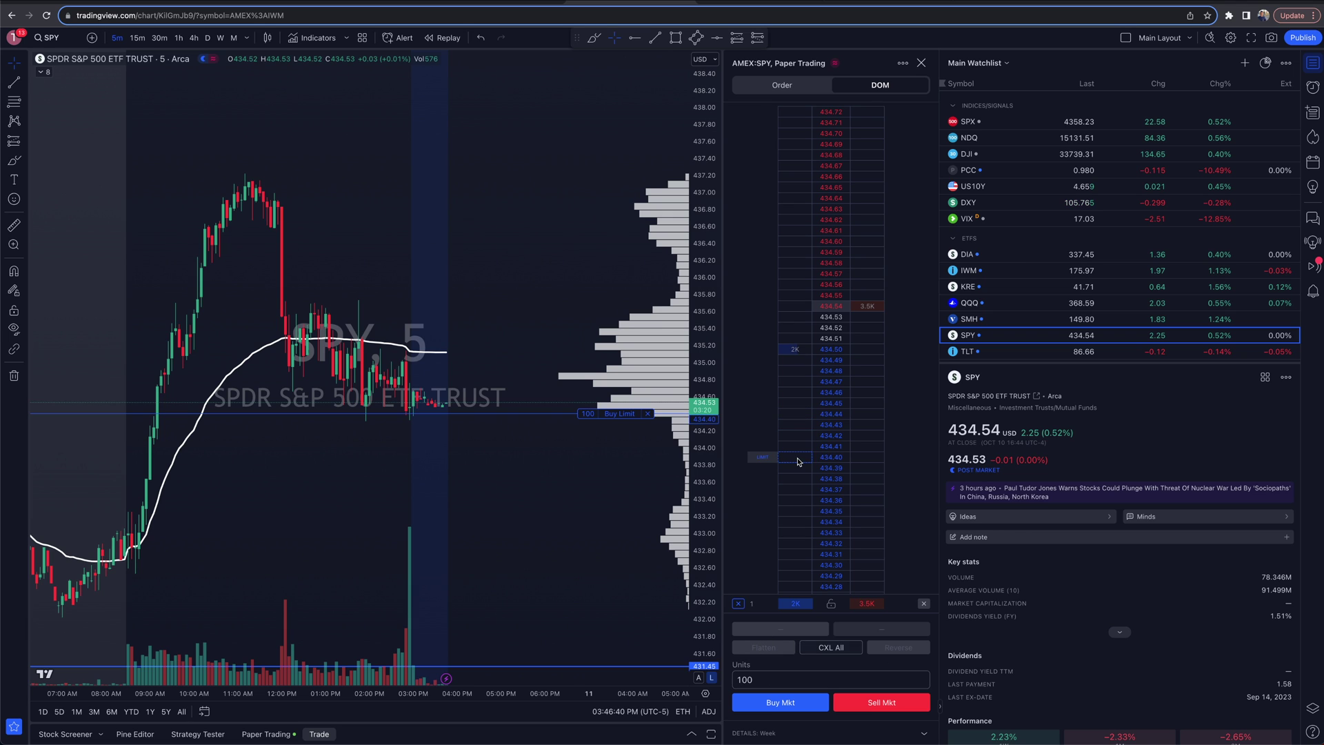
click(841, 649)
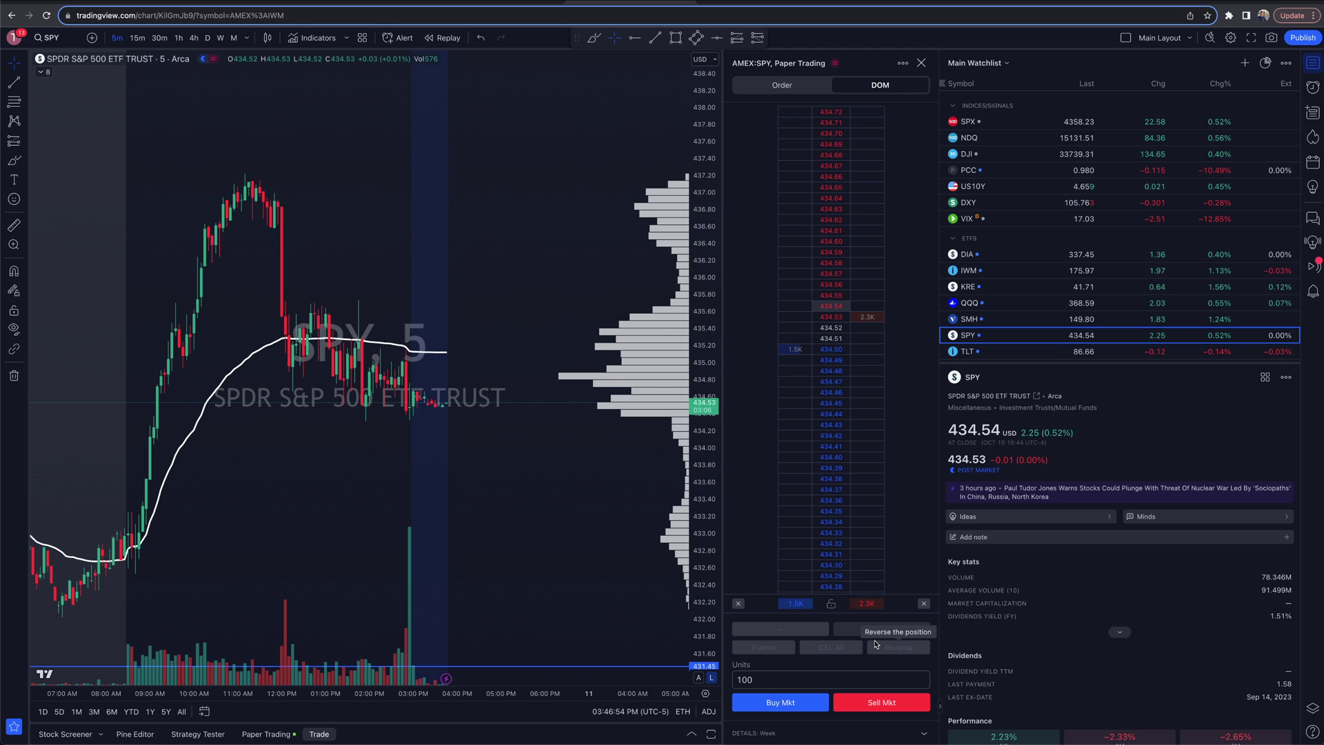
Switch the chart's symbol from SPY to META
scroll(378, 228, up, 5)
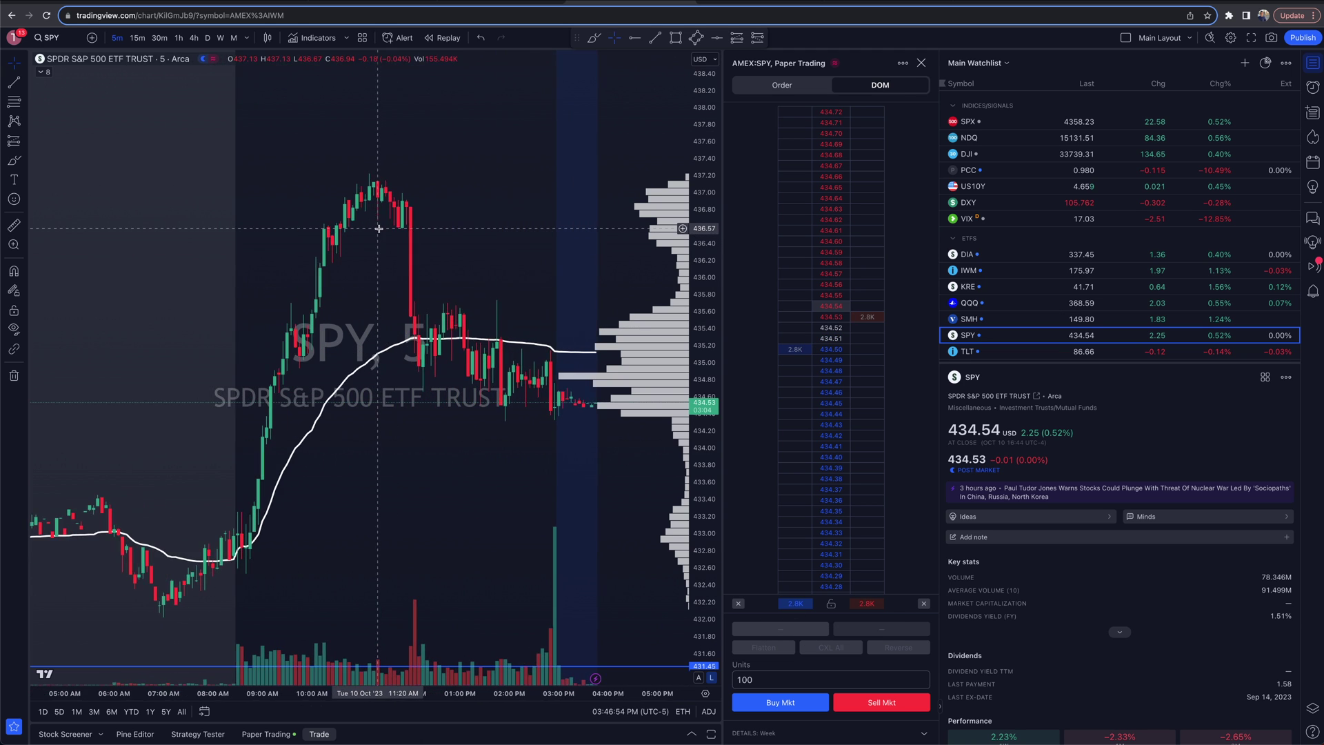
scroll(473, 279, up, 4)
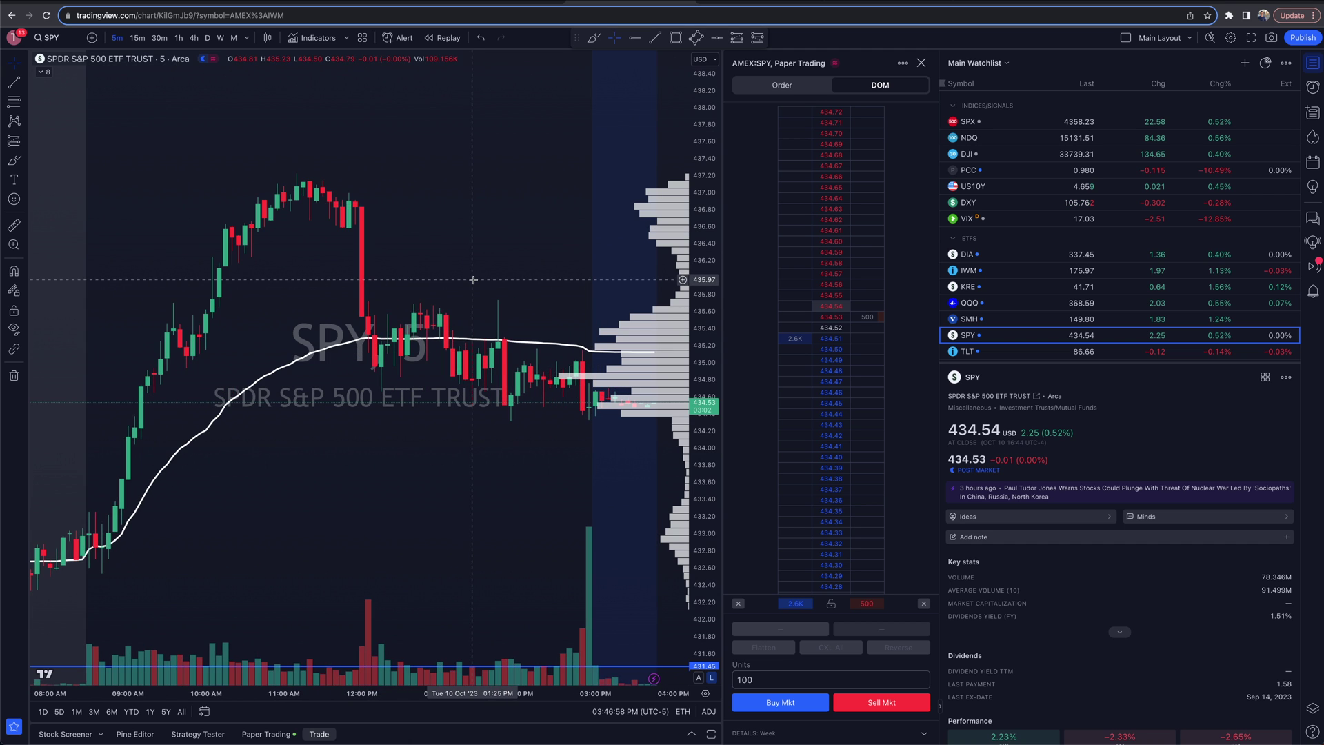
scroll(473, 279, up, 2)
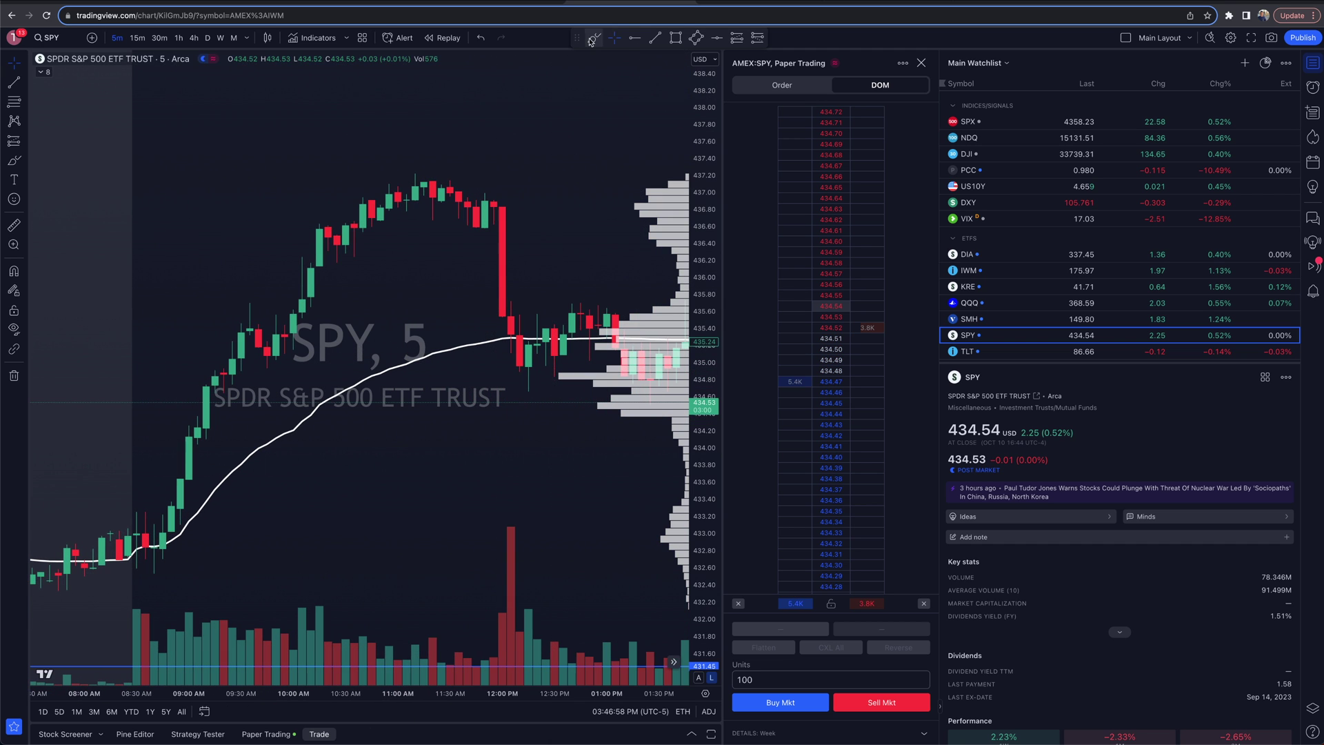
click(51, 37)
text(M)
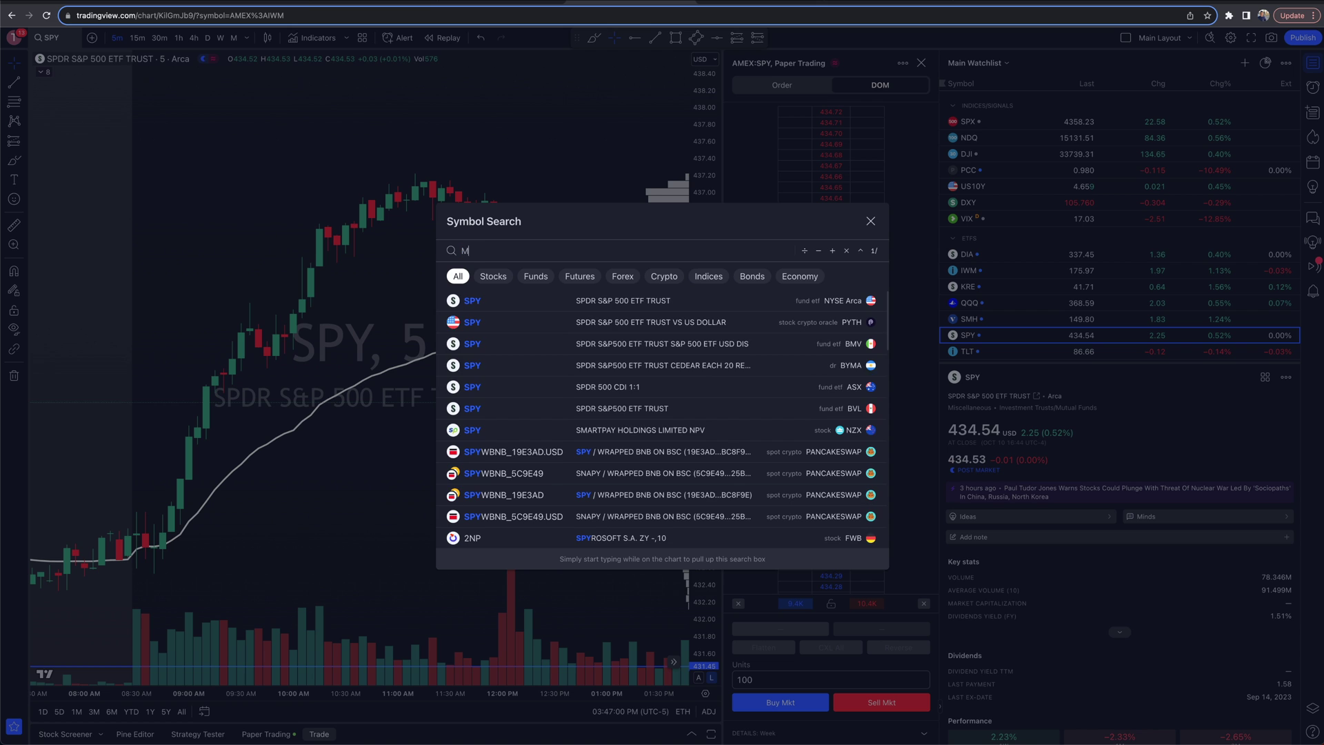
text(ETA)
key(Return)
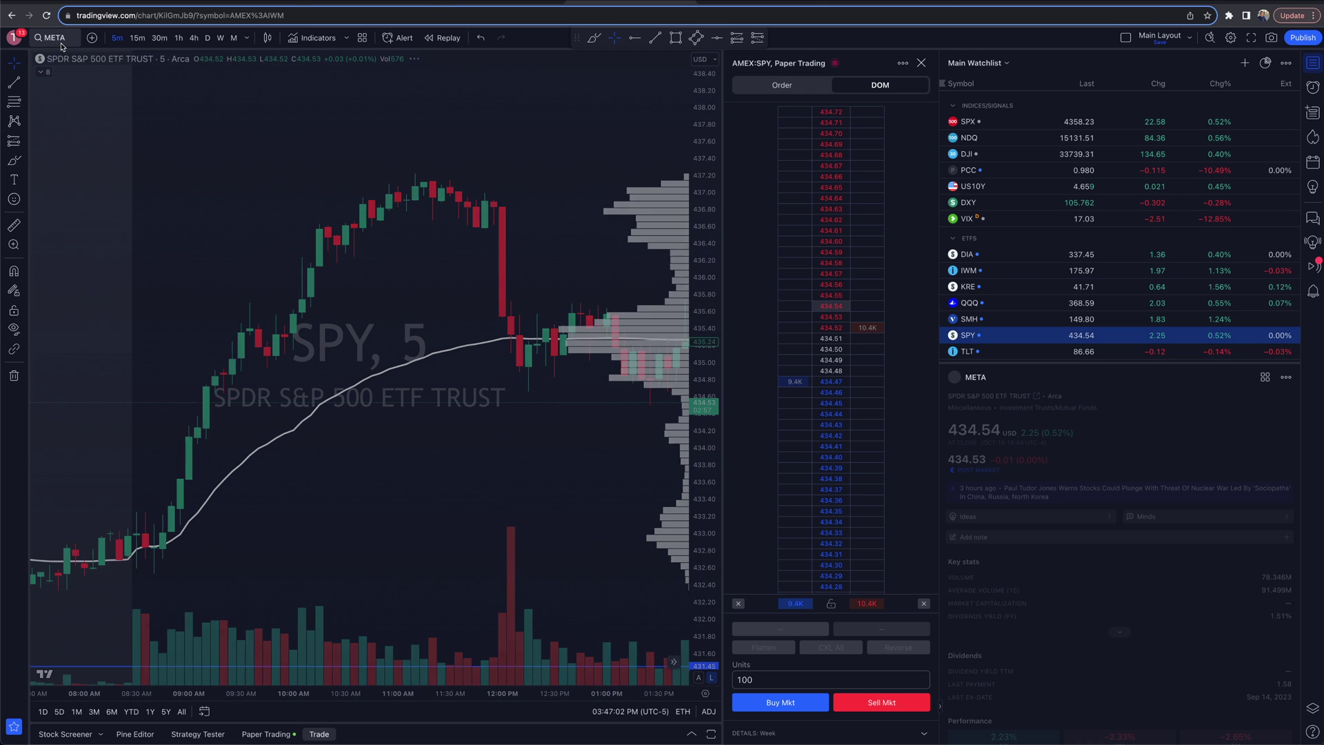
Draw a horizontal ray at about 324.31 across META's 10:35 AM high on a compressed price scale
scroll(426, 236, up, 3)
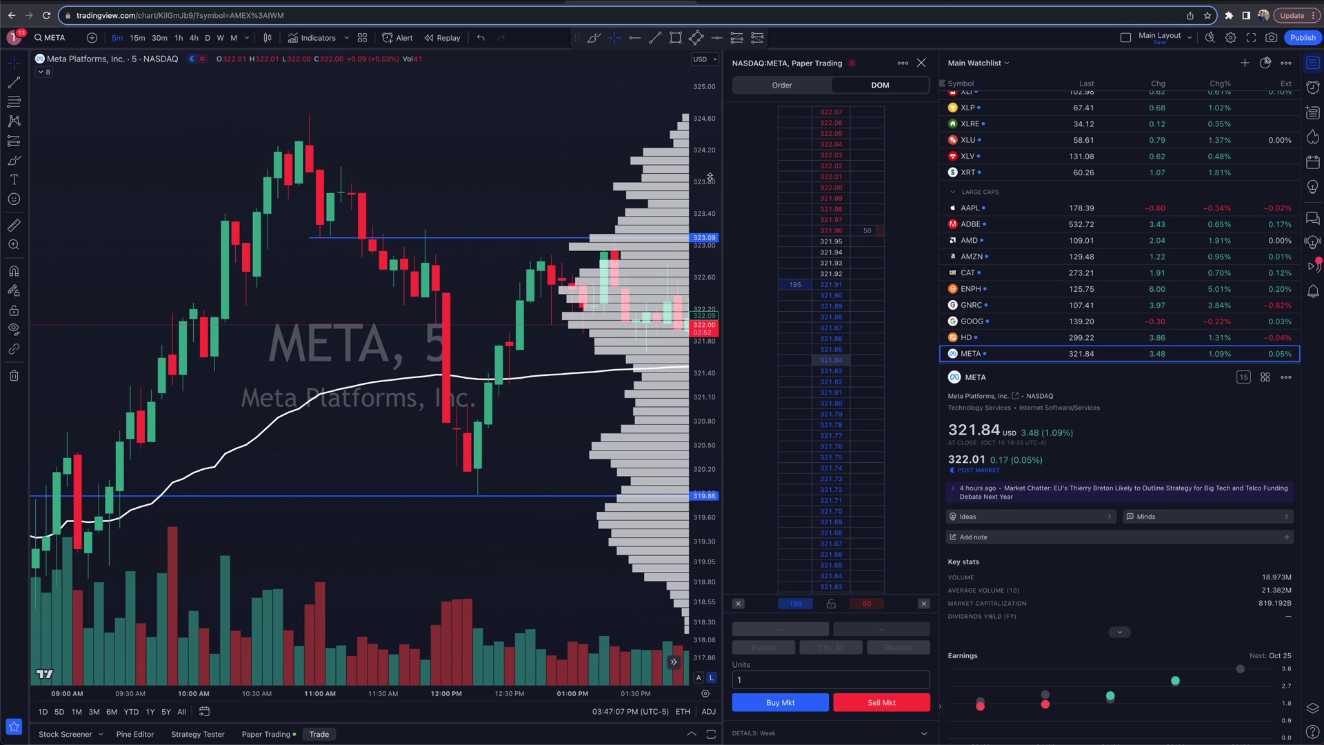
drag(709, 177, 709, 227)
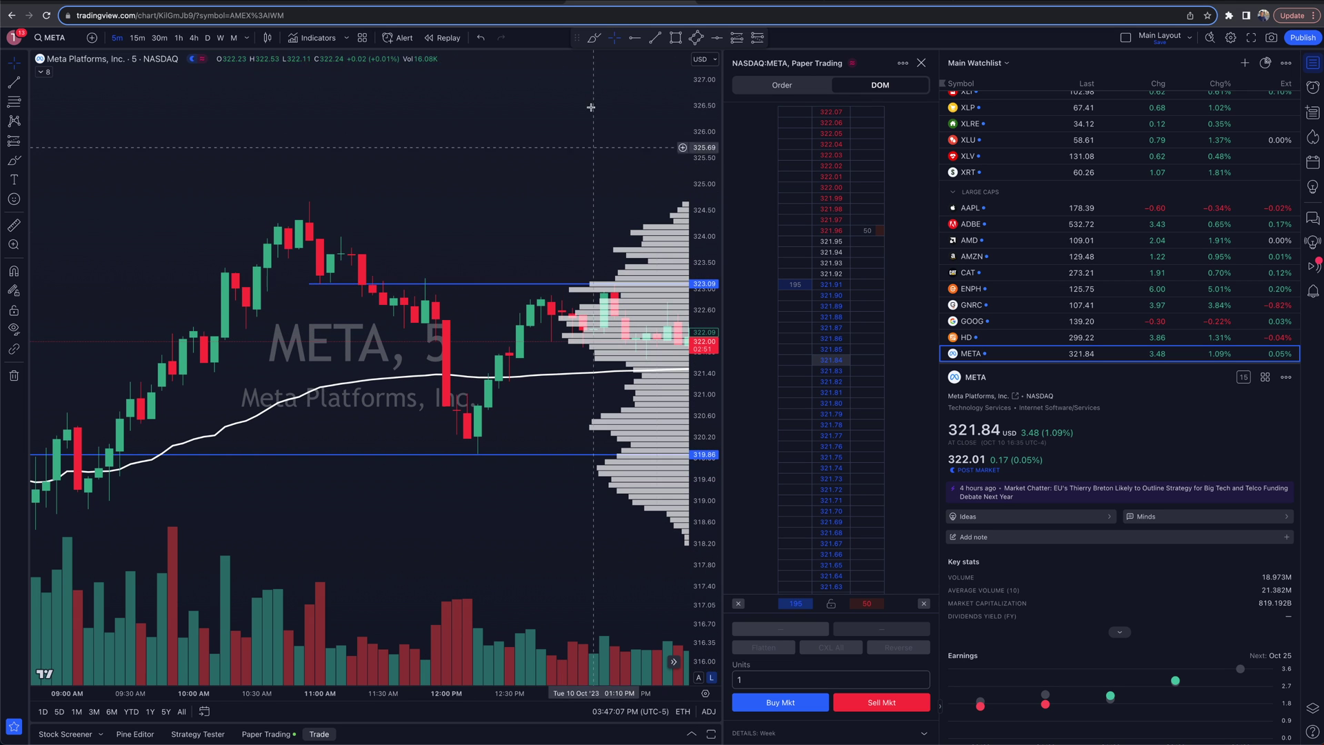
click(266, 219)
scroll(487, 337, up, 2)
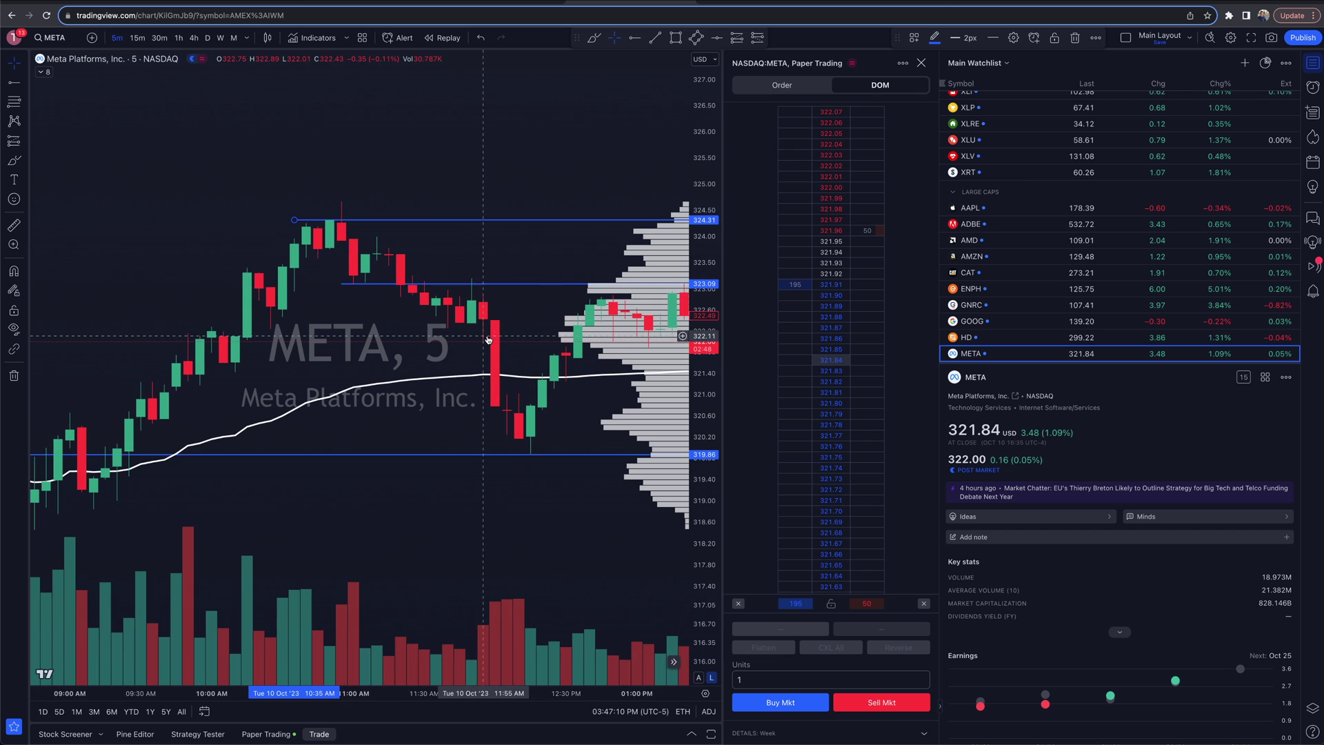
With the Brush, circle META's peak wick, mark a level at about 323.9 with an arrow, and trace the decline to about 320.3
click(594, 37)
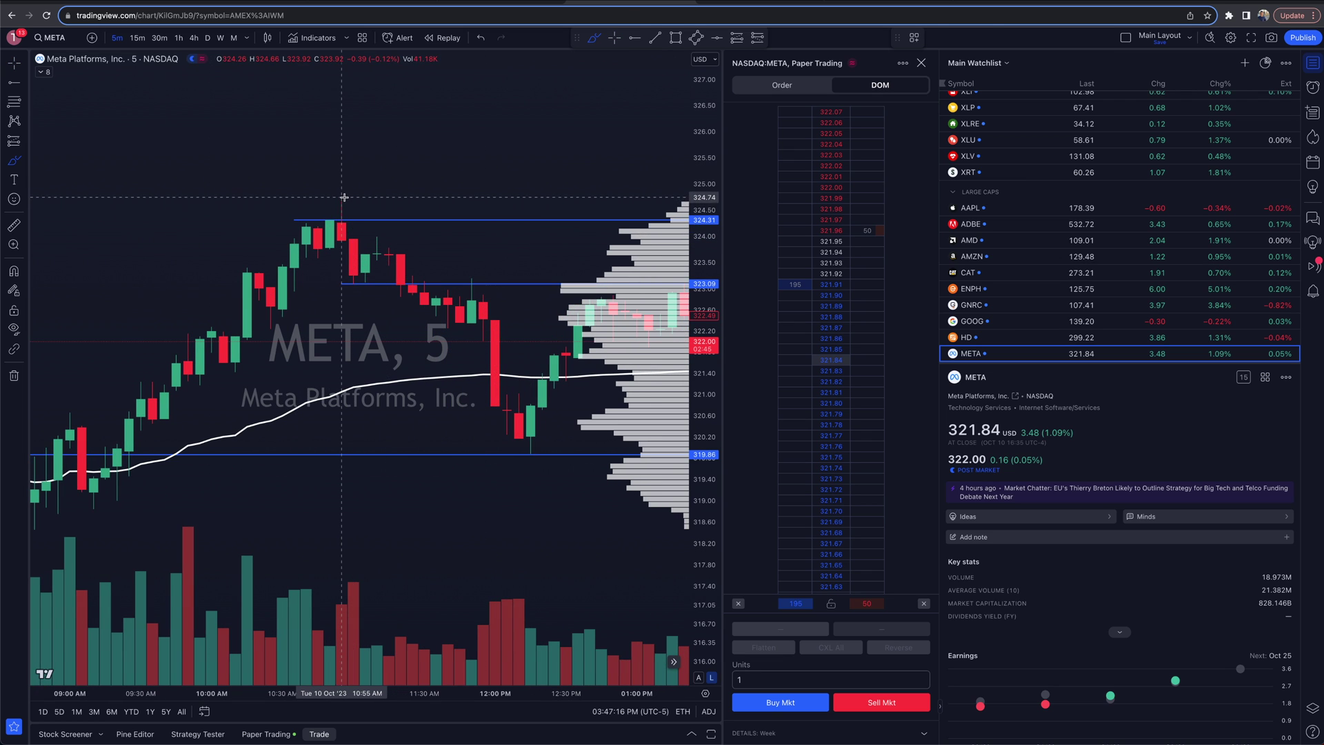
drag(344, 197, 341, 198)
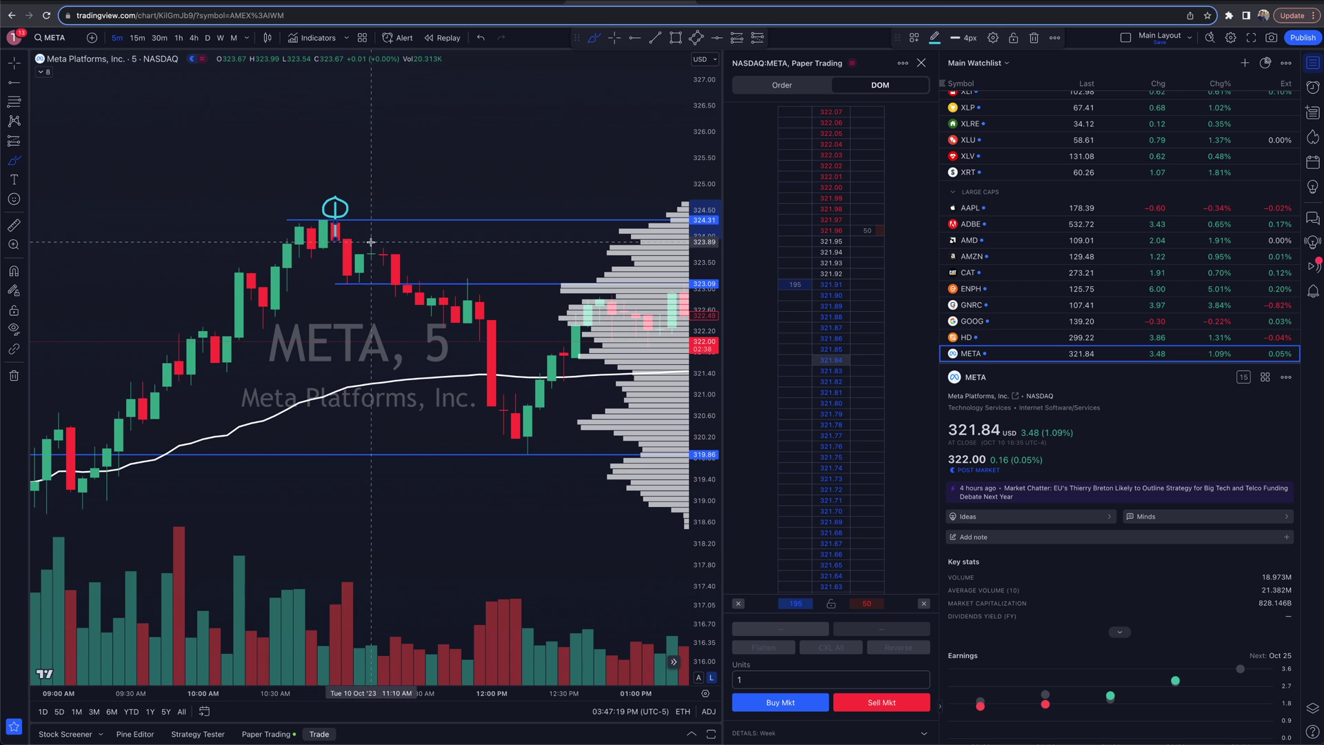
drag(276, 242, 456, 242)
mouse_move(332, 227)
mouse_down()
mouse_move(317, 253)
mouse_move(357, 231)
mouse_move(346, 249)
mouse_up()
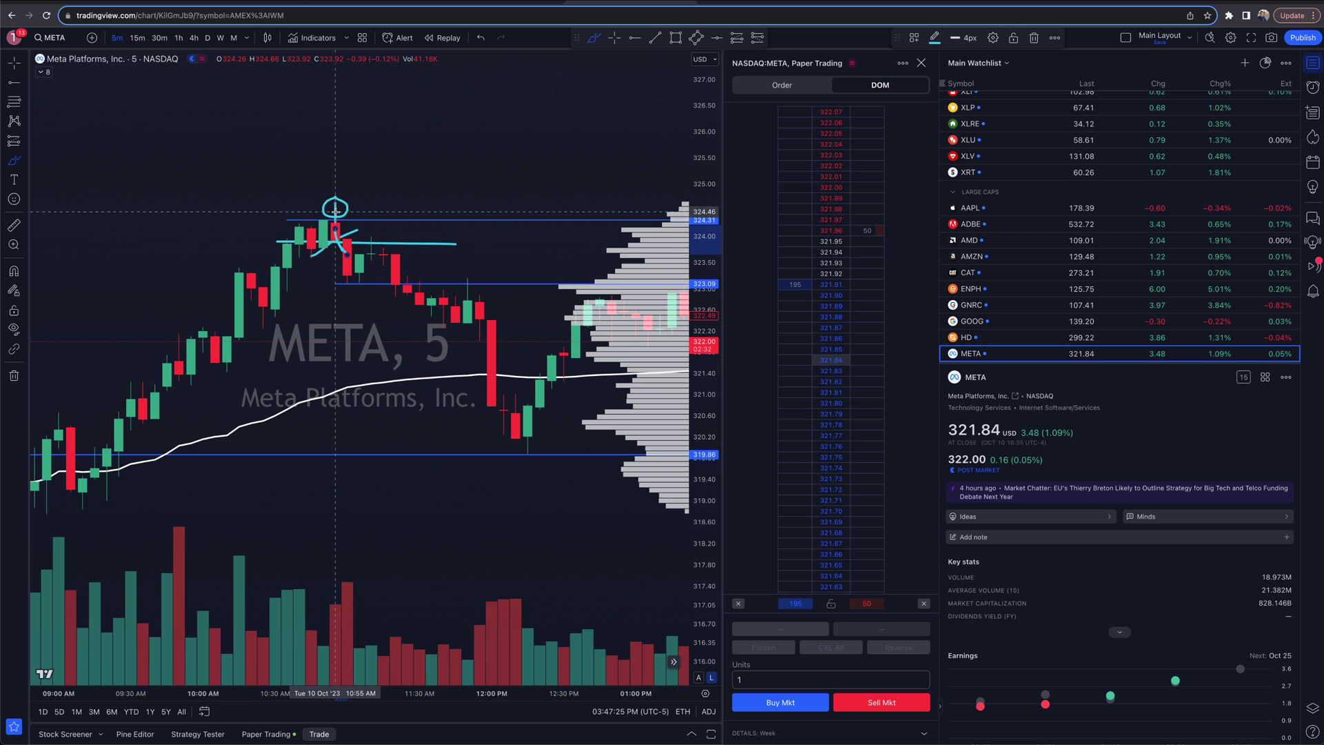
mouse_move(335, 238)
mouse_down()
mouse_move(355, 263)
mouse_move(428, 283)
mouse_move(502, 433)
mouse_up()
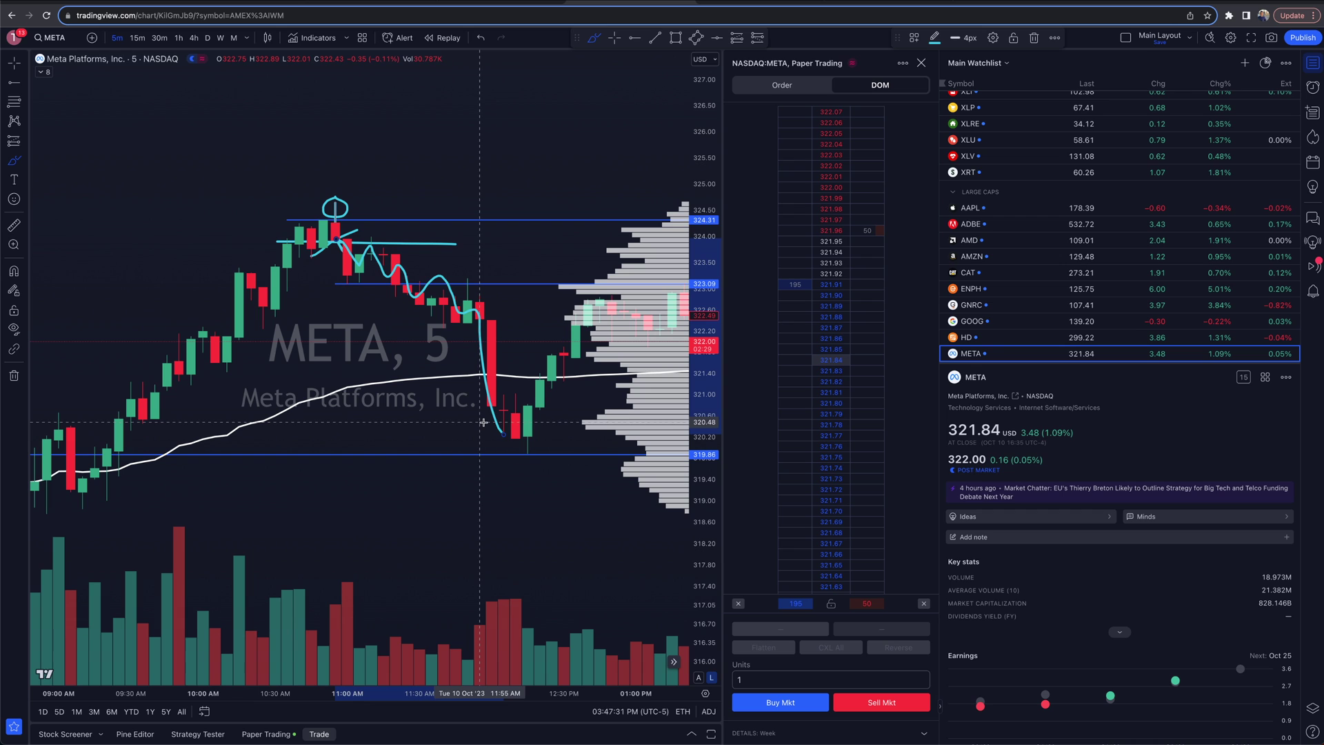
Undo the Brush markings drawn on META's five-minute chart
key(super+z)
key(super+z)
key(super+z)
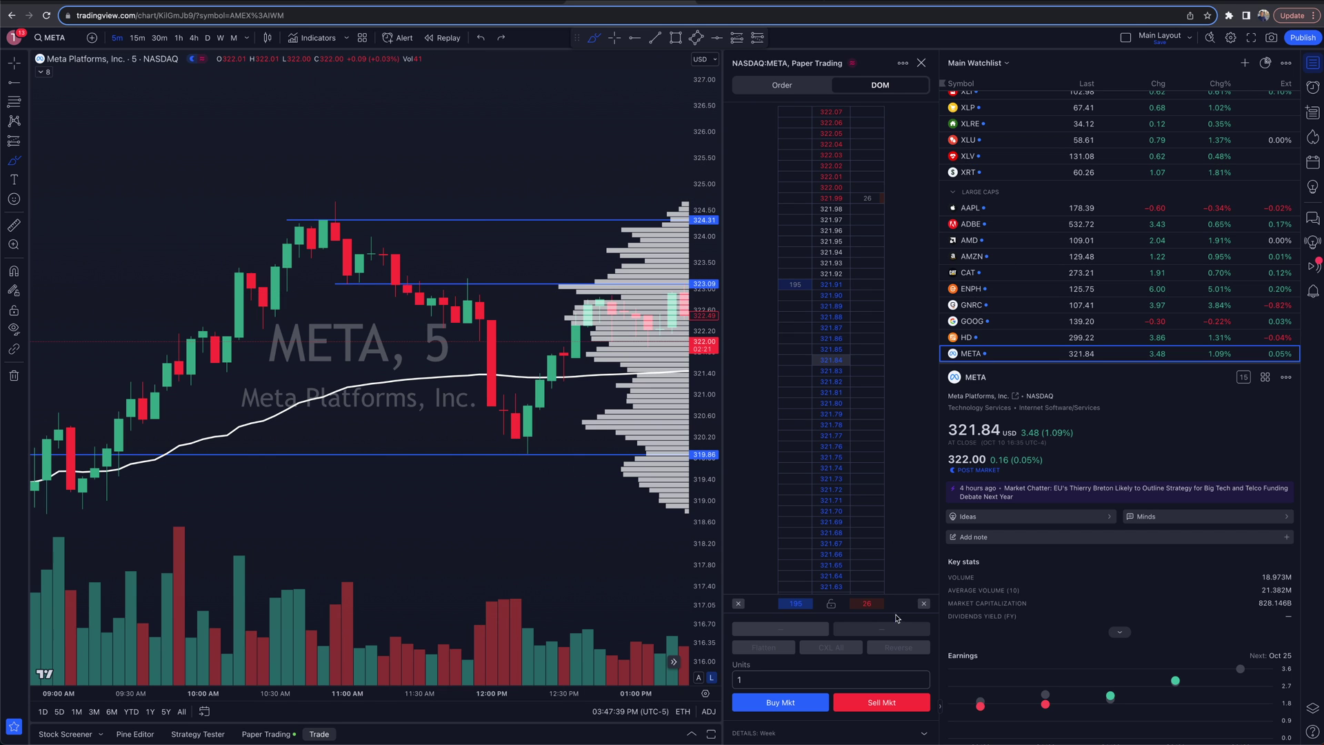
Switch META's paper trading from the DOM to the order form, with the market order type selected
click(782, 86)
scroll(784, 193, down, 13)
click(767, 151)
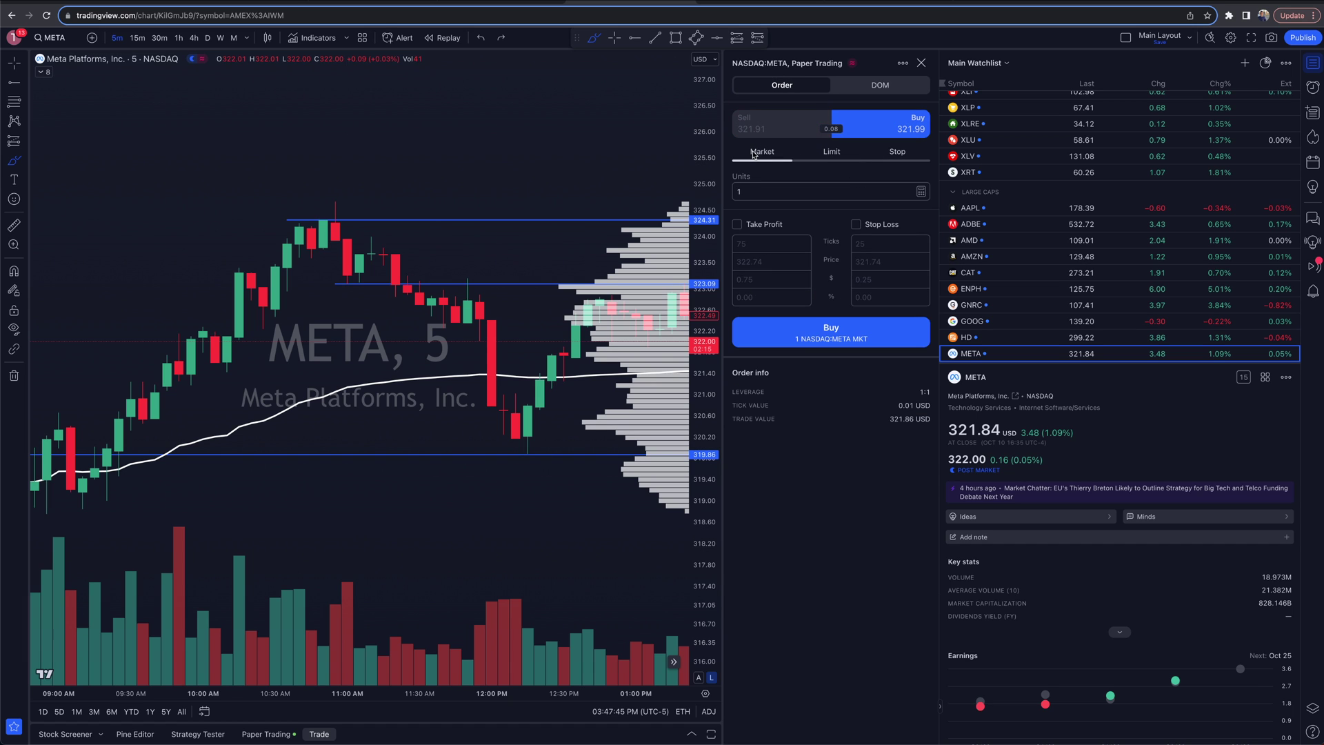
click(762, 193)
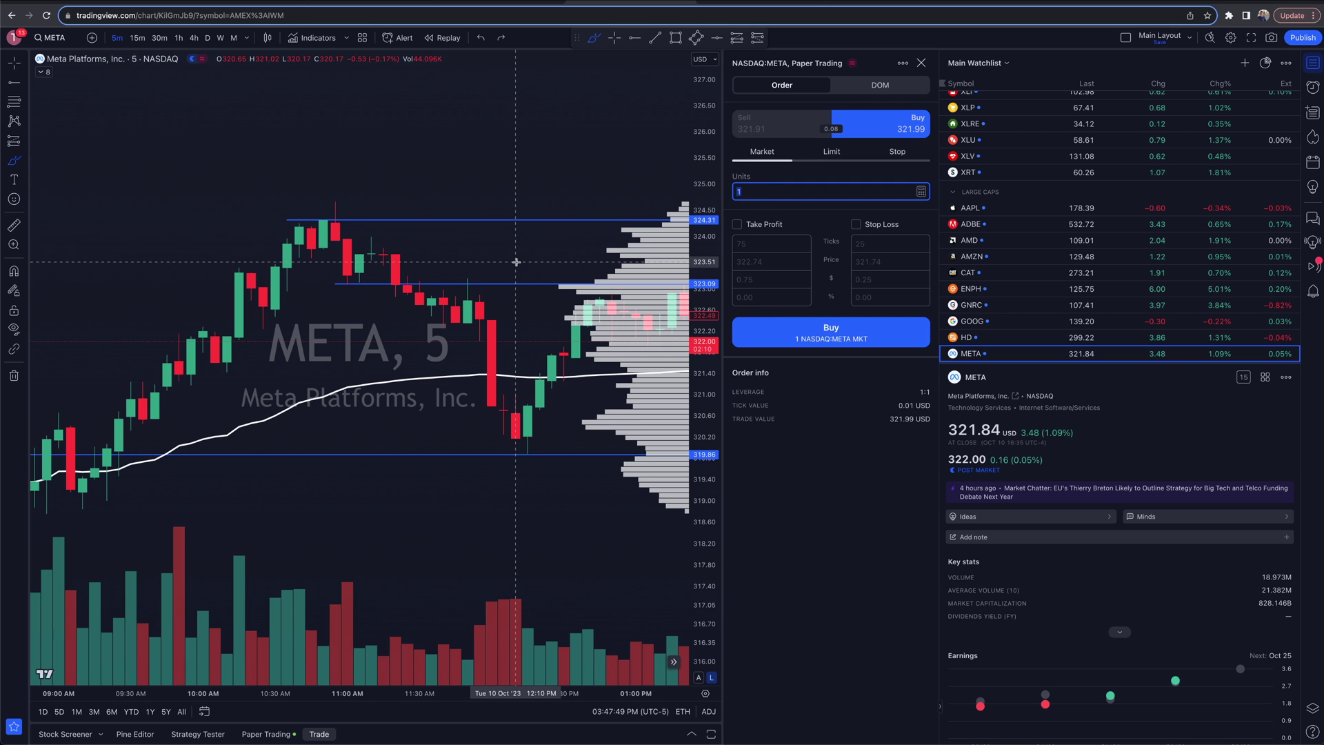
scroll(448, 262, right, 10)
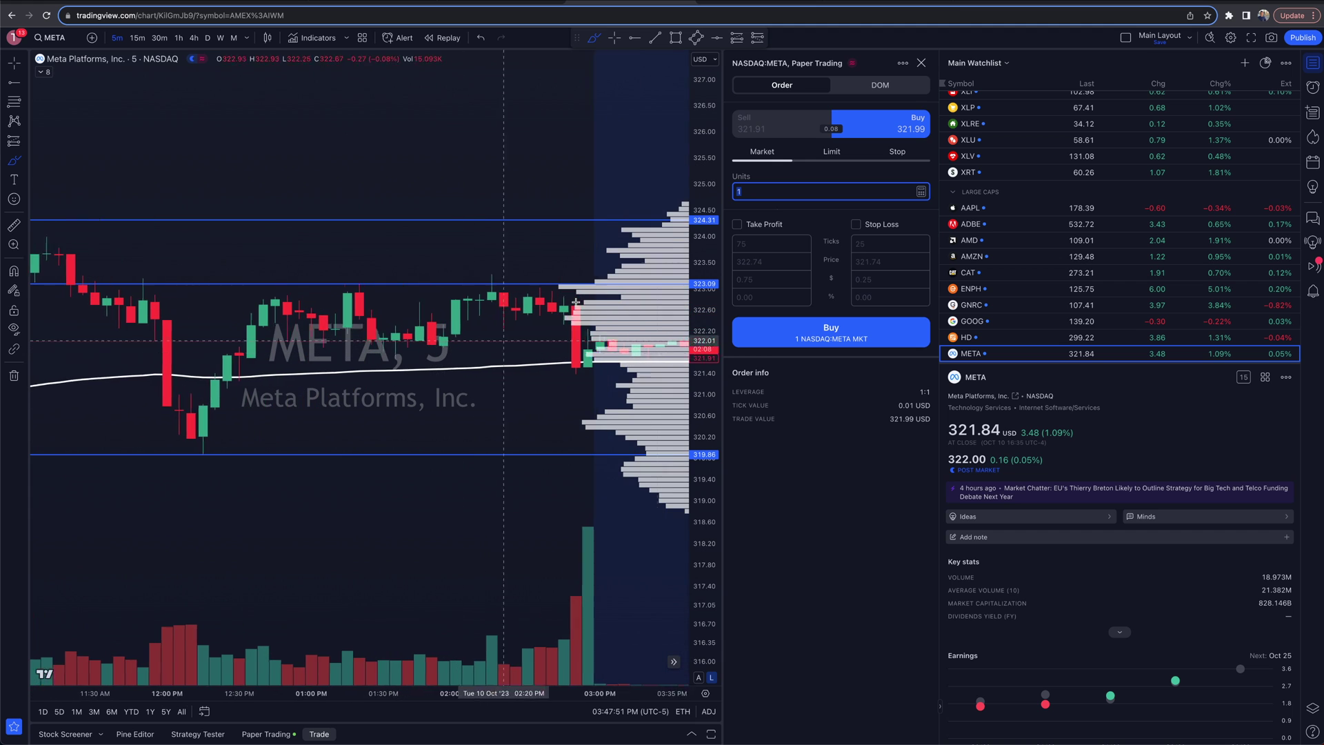
scroll(566, 253, down, 3)
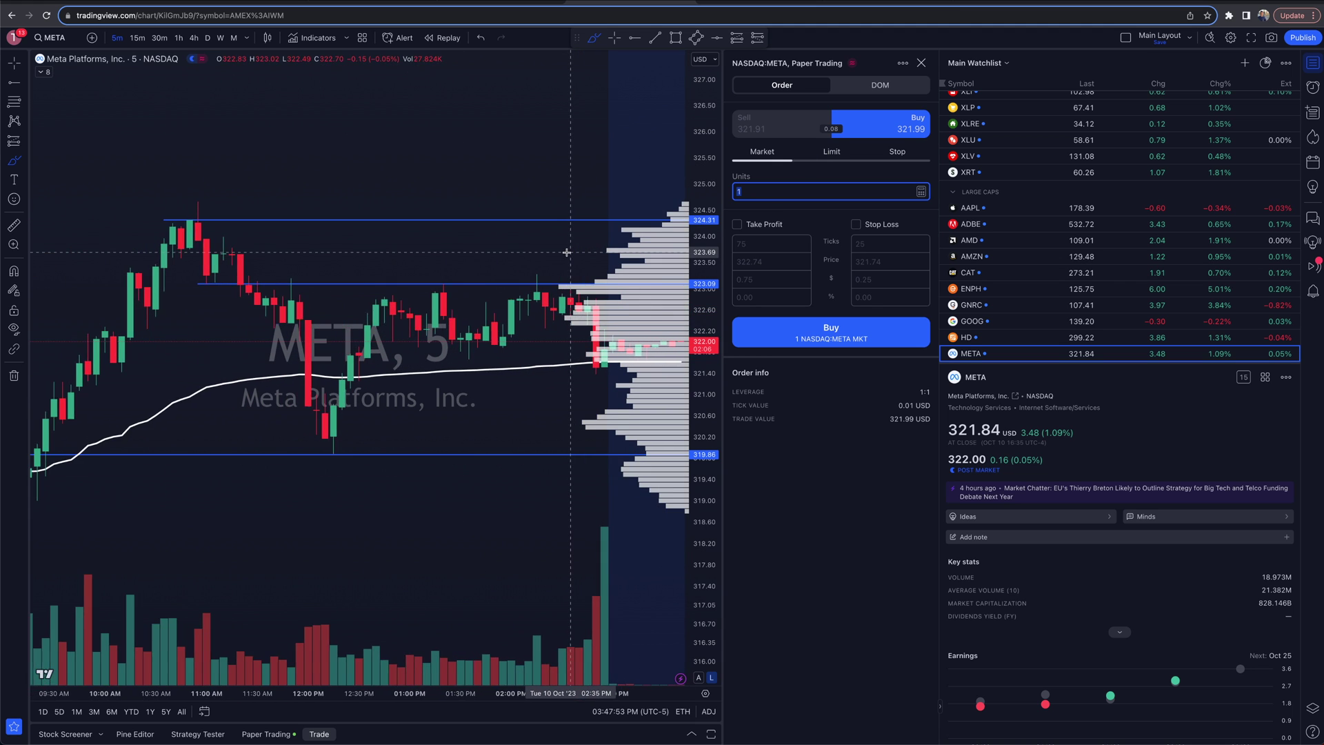
scroll(566, 252, down, 2)
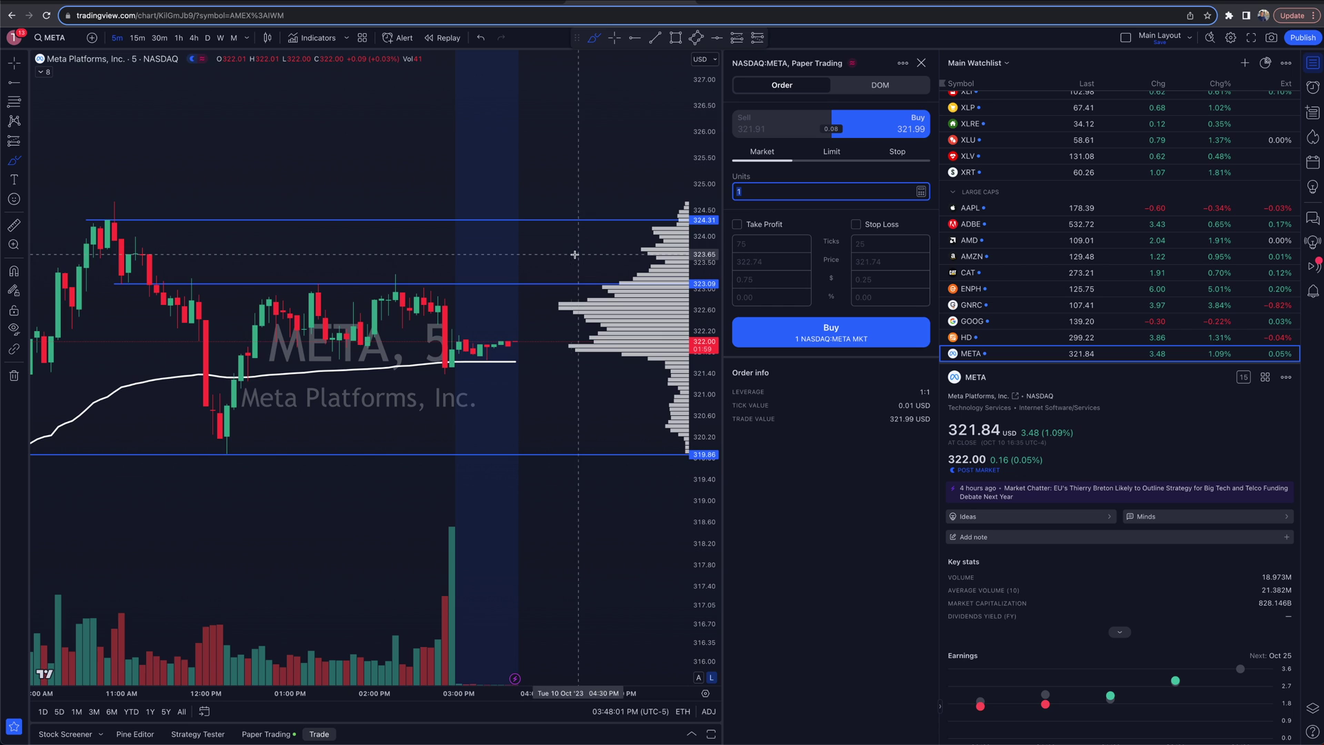
Change the META buy order to a limit order and set its ticks offset to Ask - 27
click(831, 152)
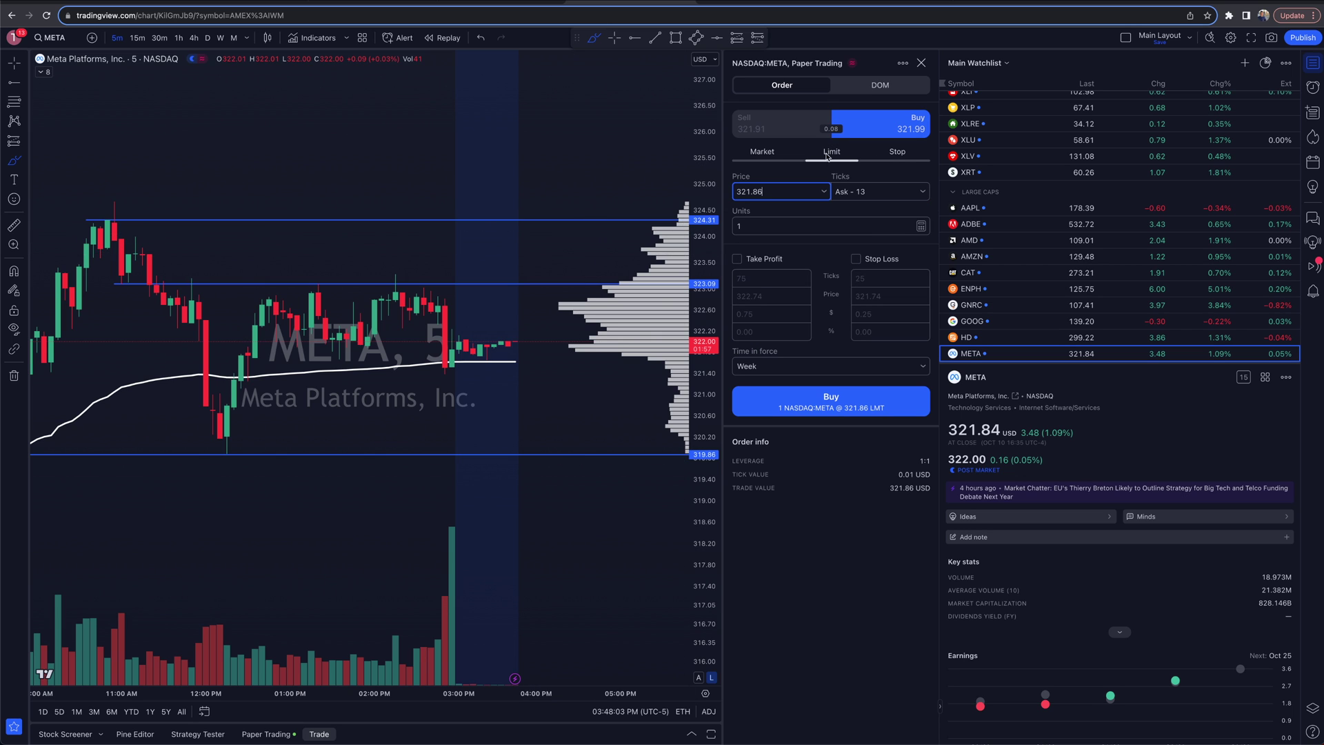
click(870, 193)
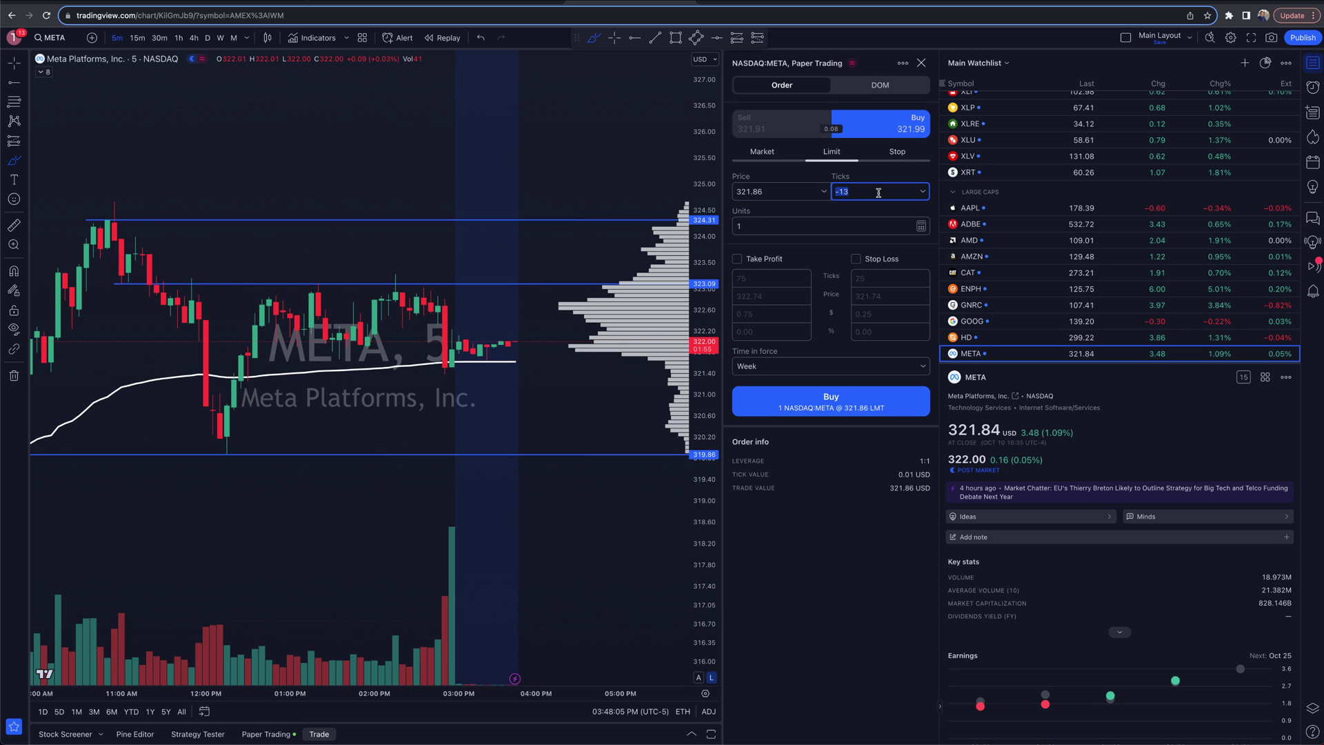
click(870, 192)
click(919, 192)
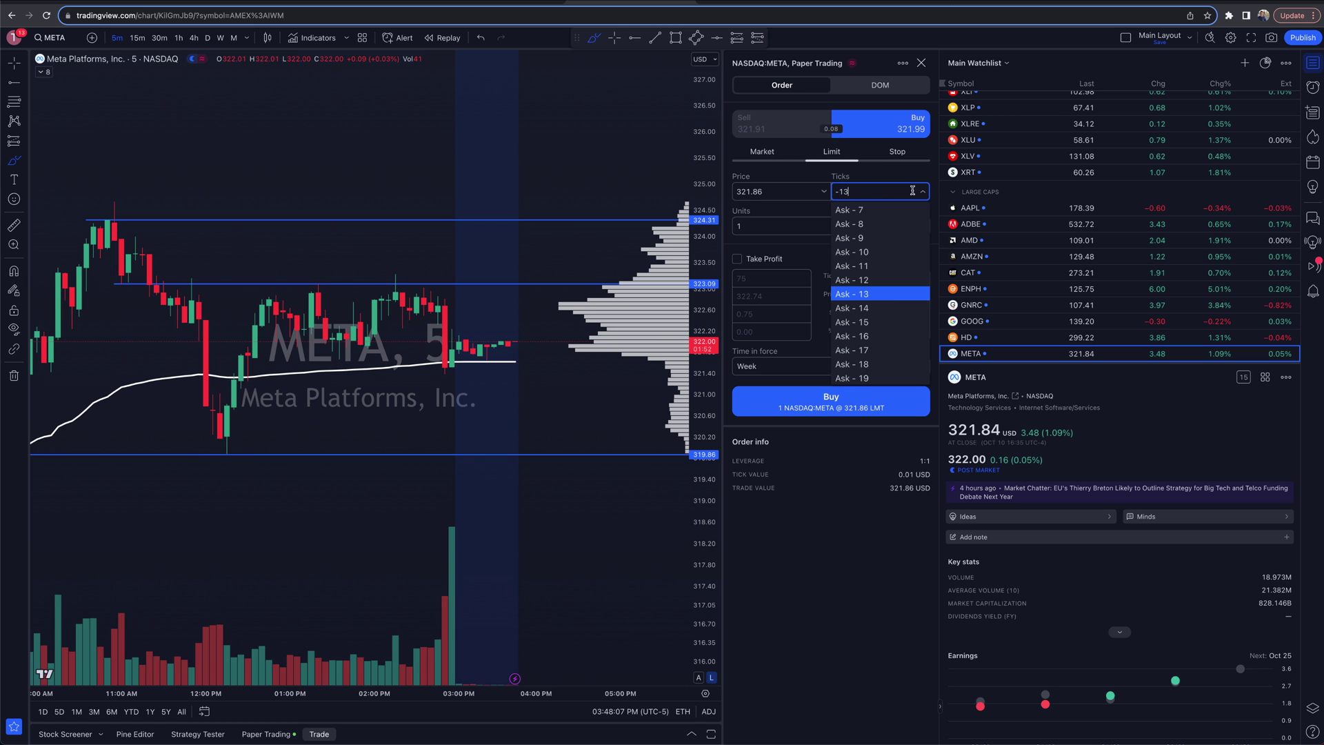
scroll(873, 290, up, 3)
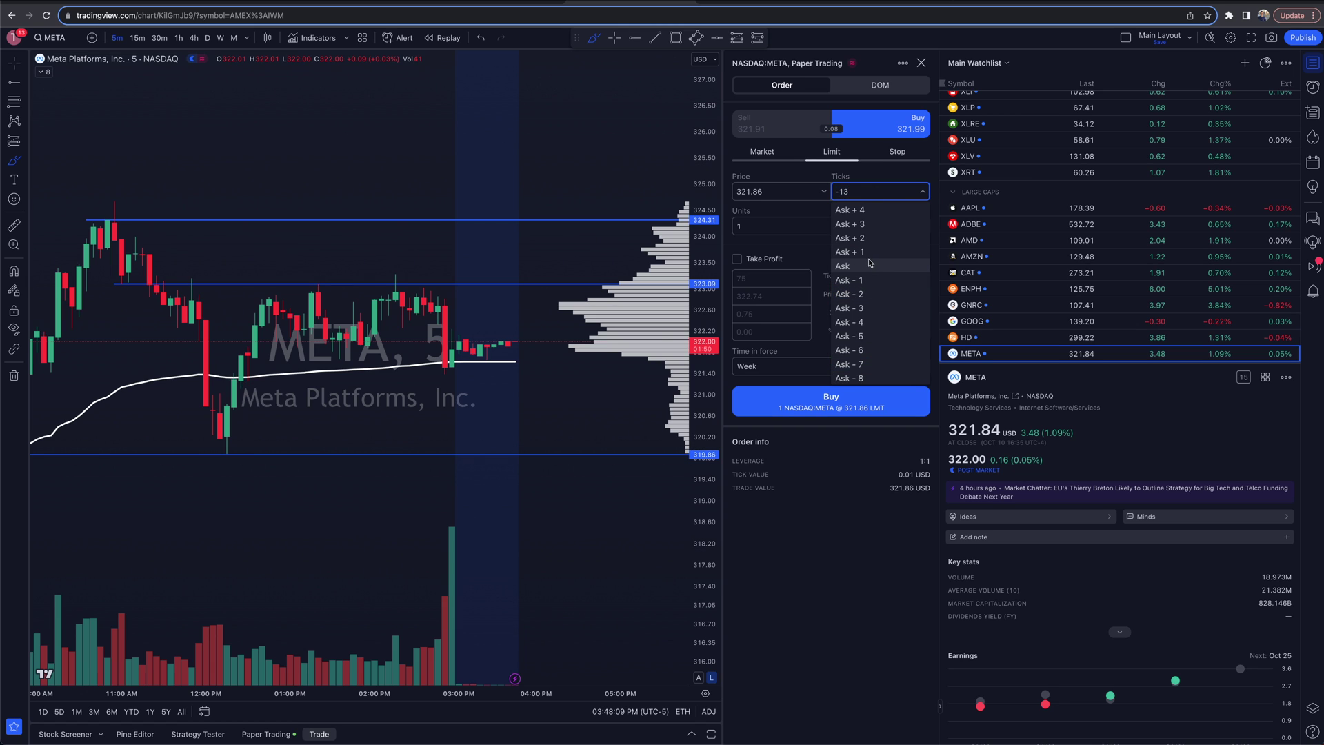
scroll(868, 276, down, 7)
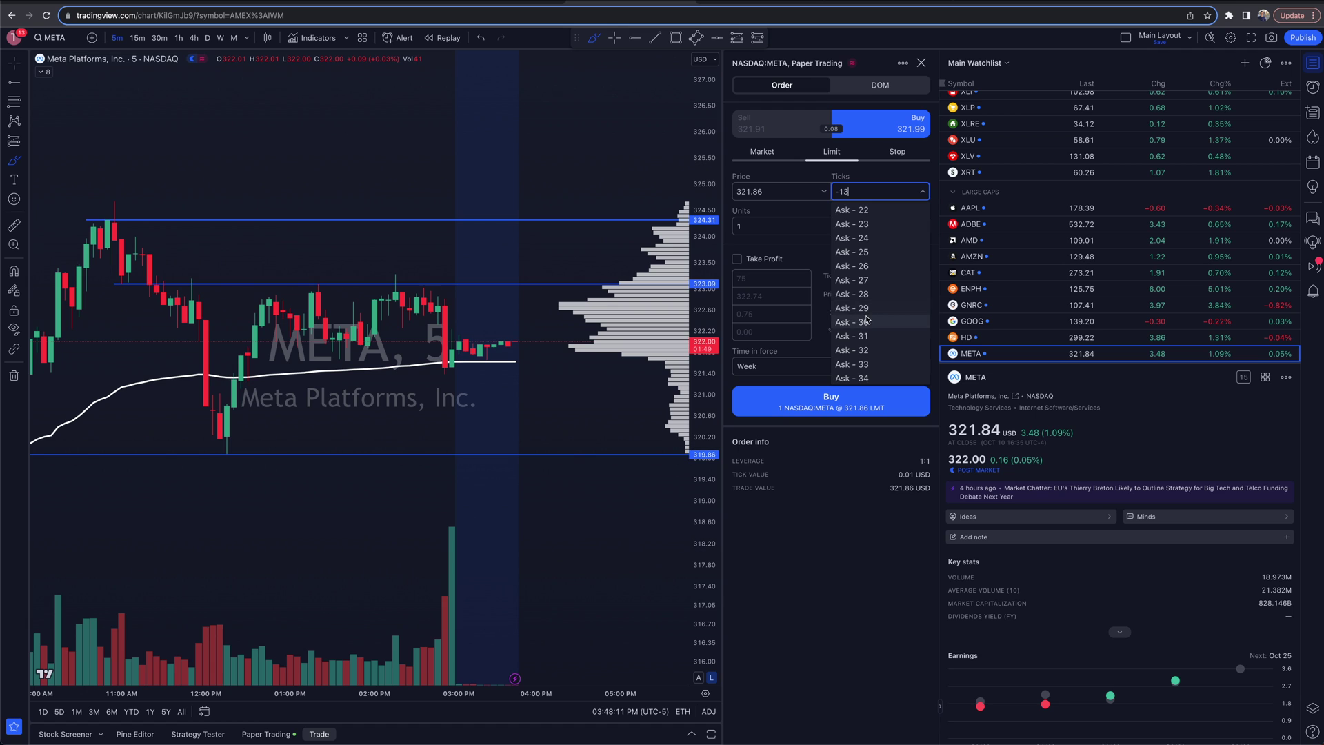
click(867, 318)
click(871, 194)
click(854, 209)
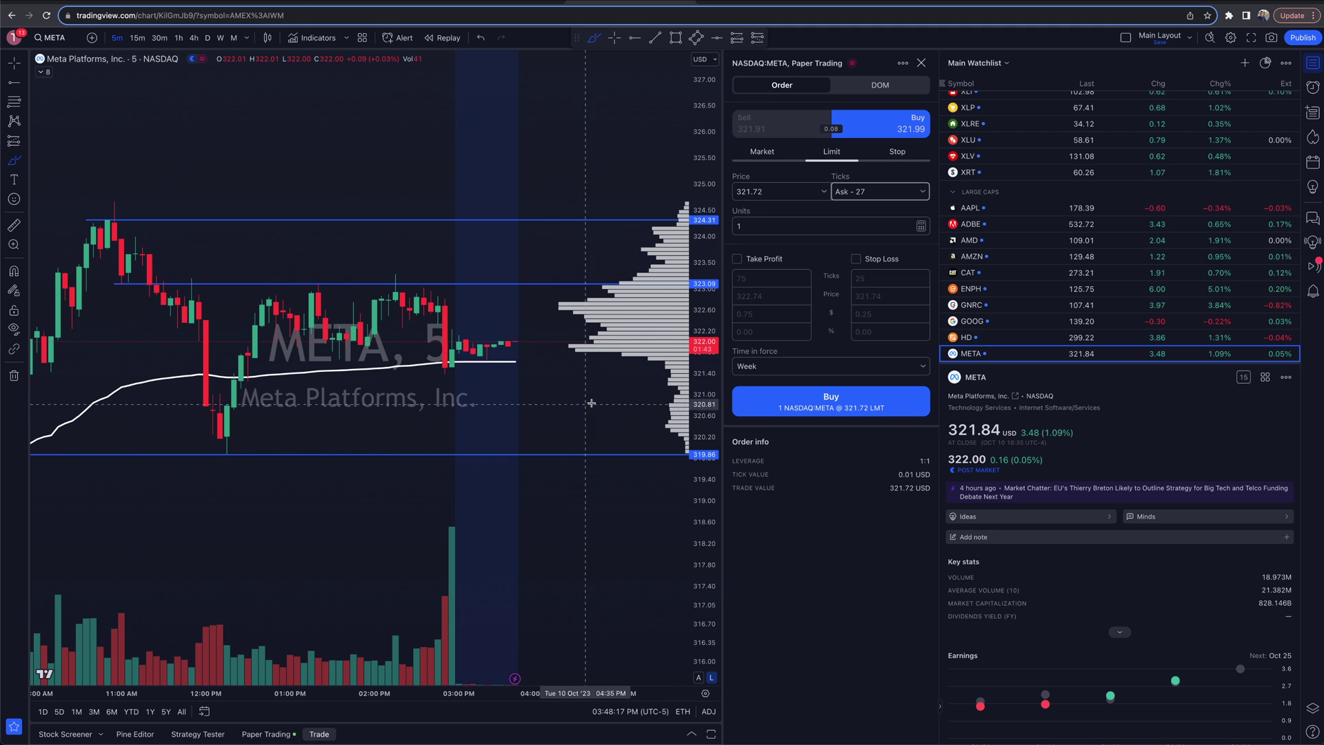
Enable take profit and stop loss for the META limit order and set its size to 100 units
scroll(586, 400, right, 1)
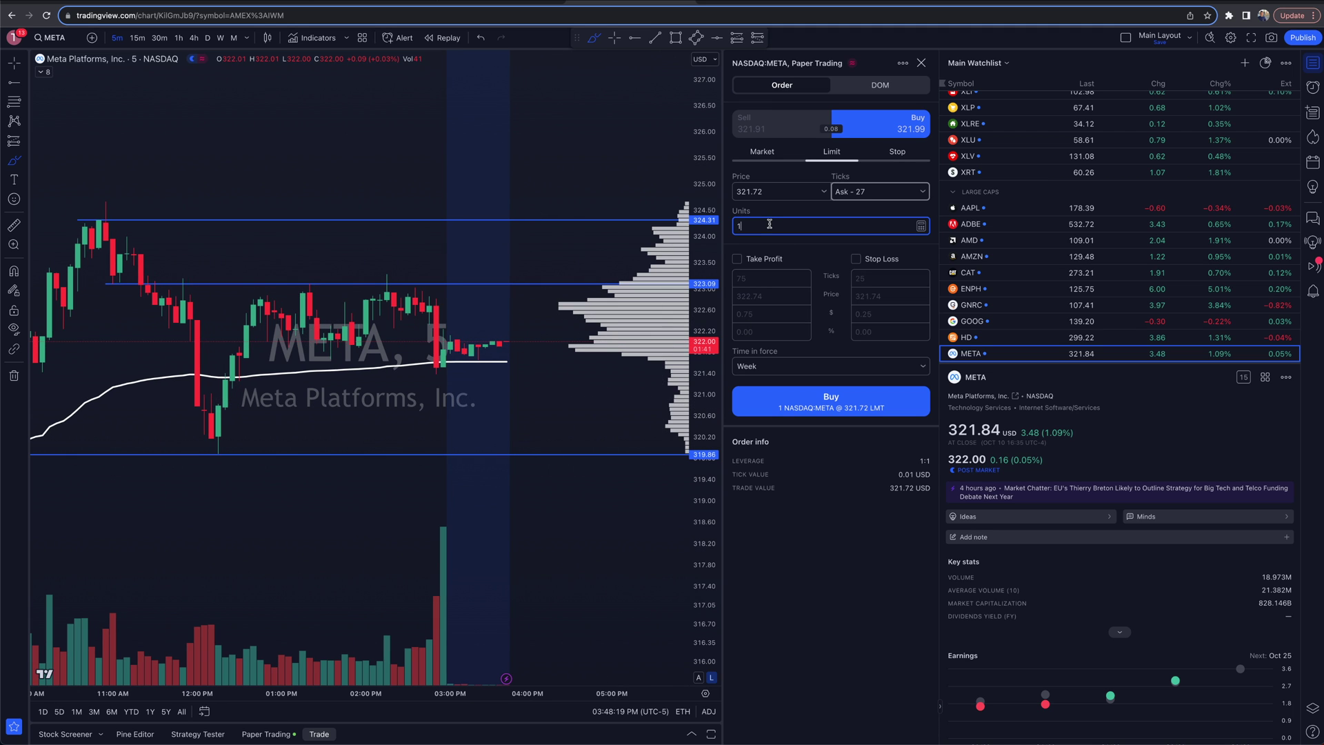
click(737, 259)
click(856, 259)
click(761, 225)
text(00)
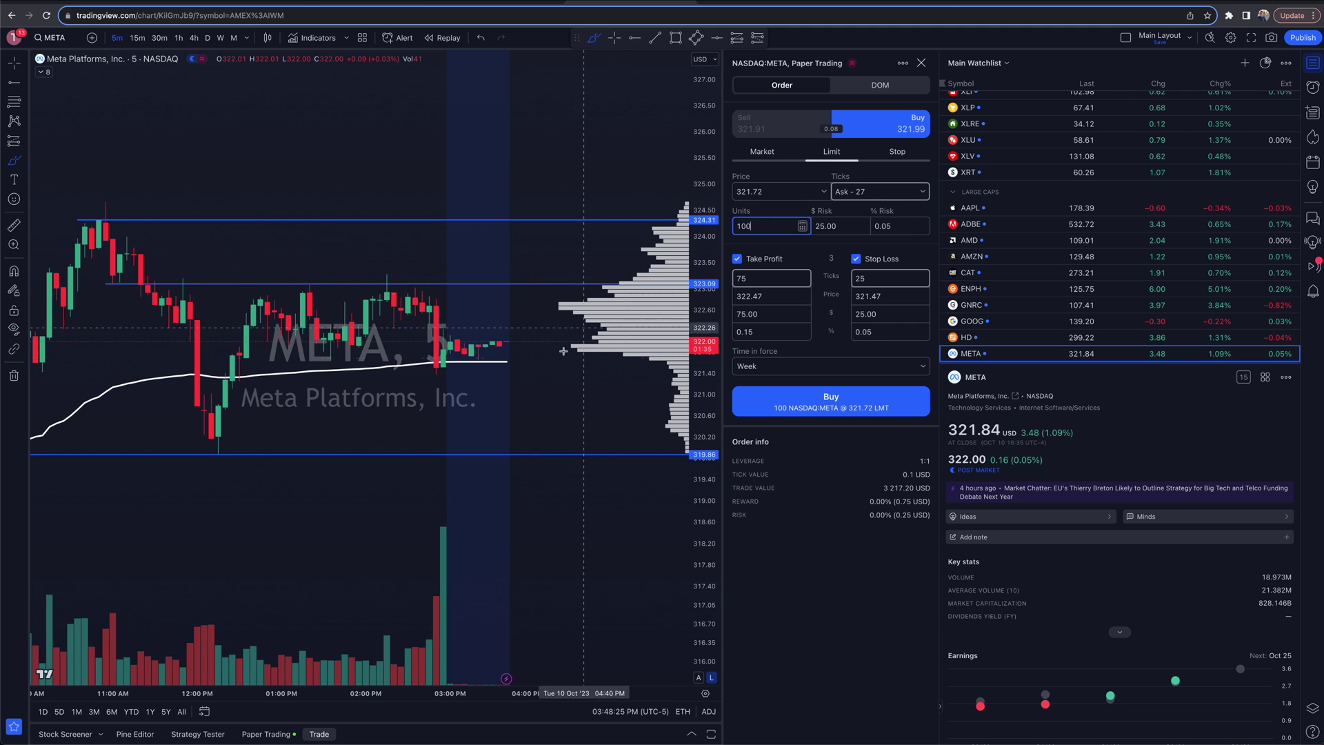
scroll(568, 339, right, 2)
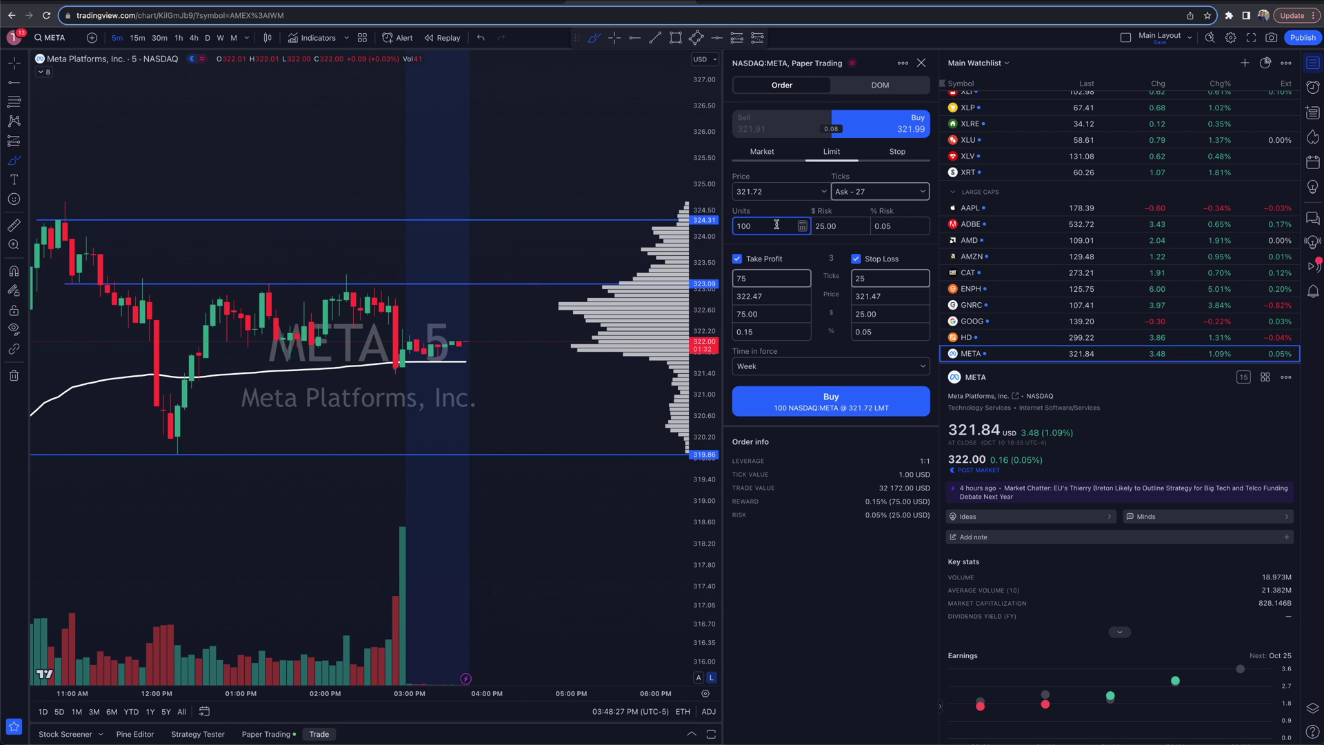
Switch META's chart to the daily timeframe and remove its three drawings, leaving no trial Brush stroke
click(208, 37)
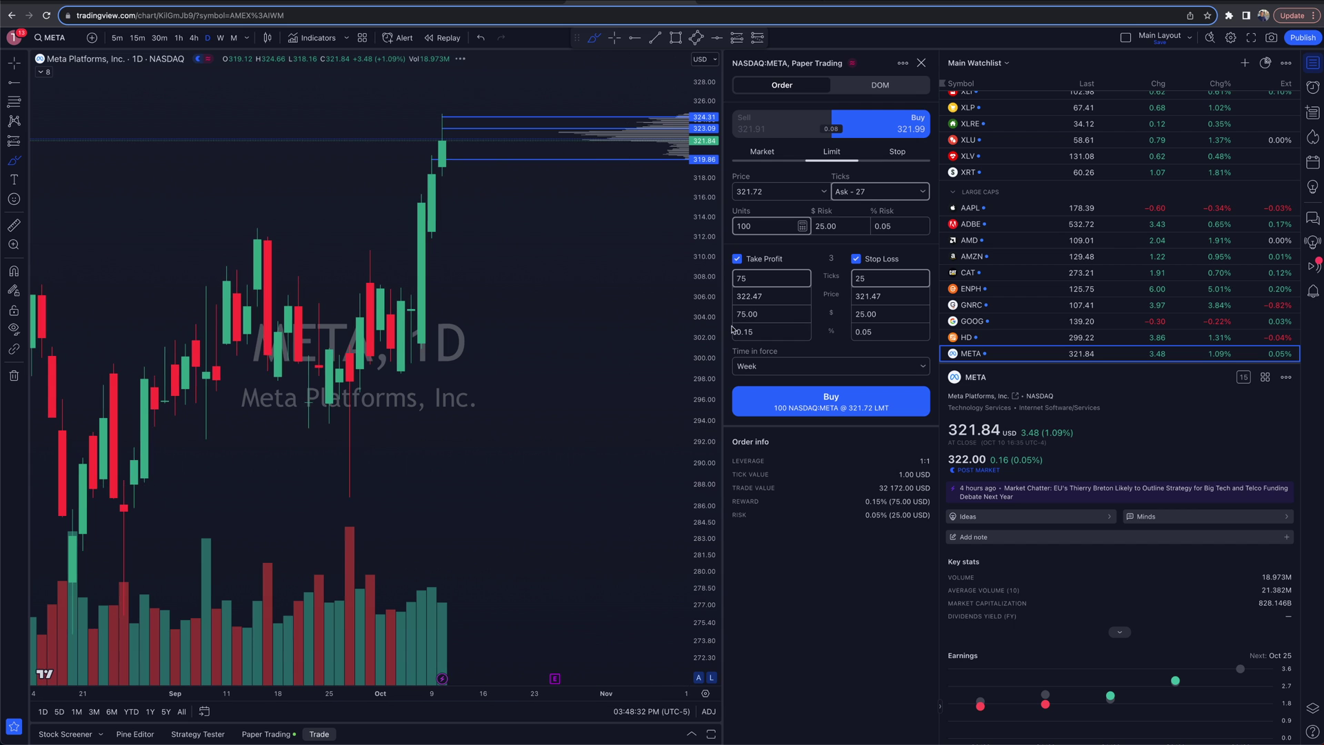
click(13, 375)
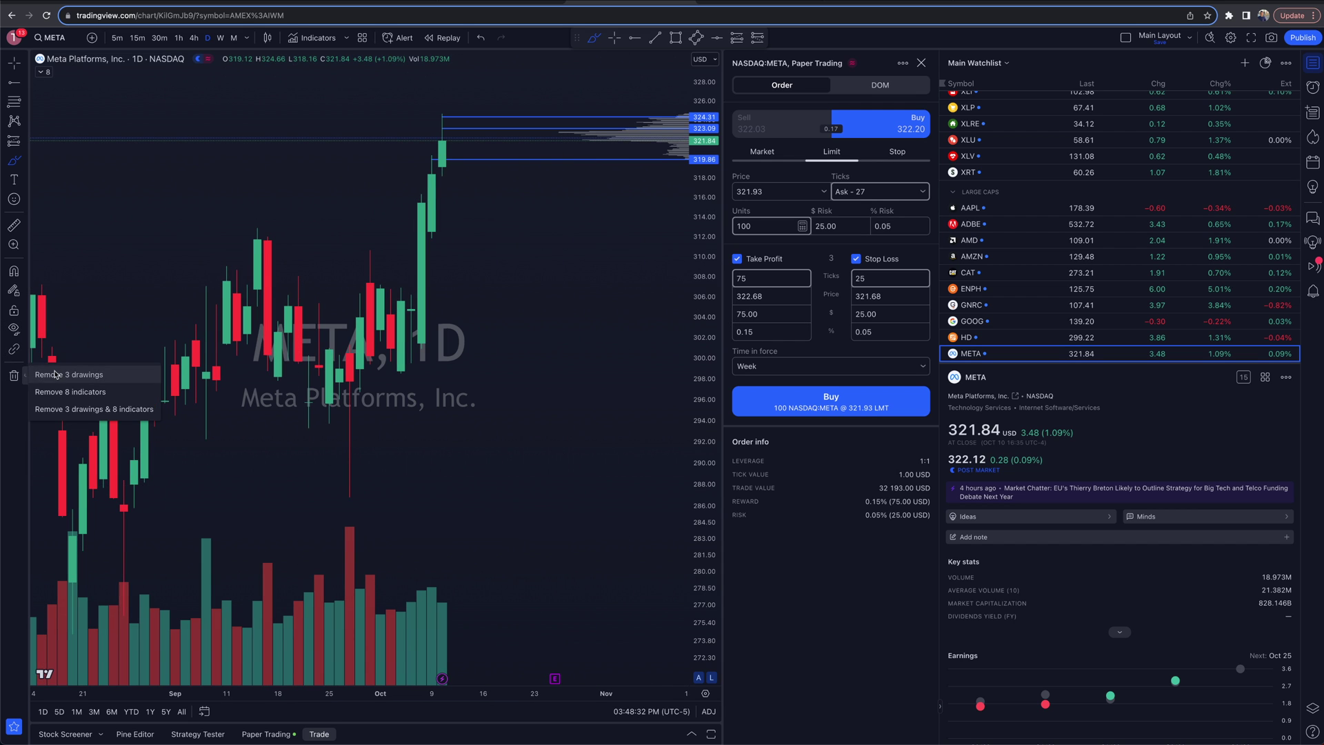
click(42, 375)
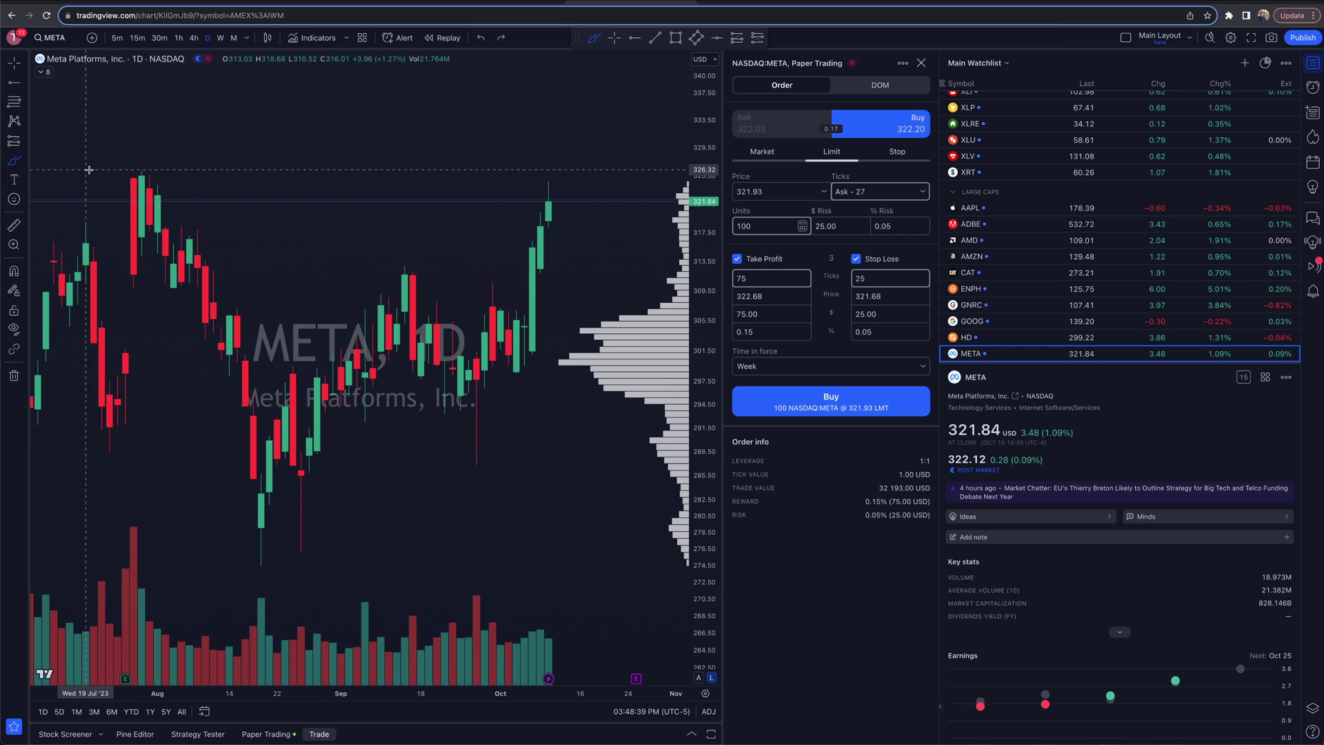
drag(89, 169, 240, 173)
key(ctrl+z)
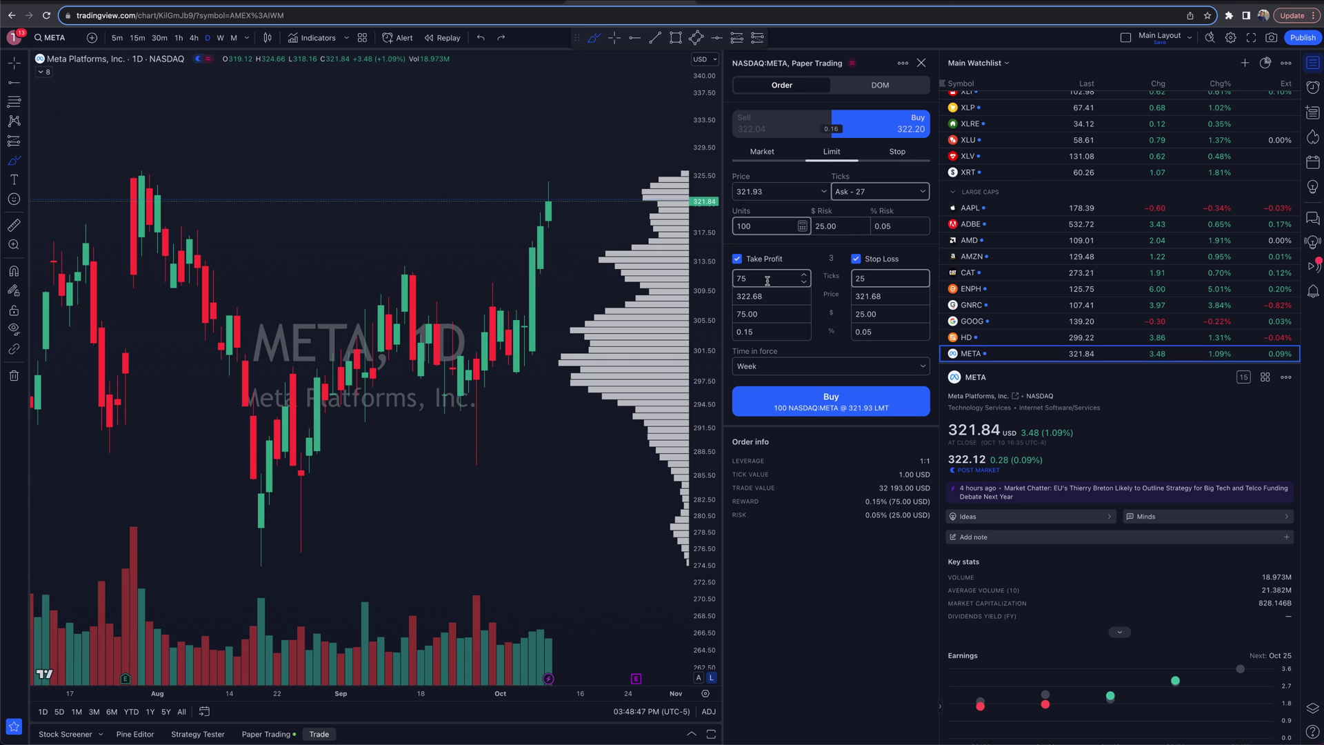
Set the META order's take profit to 5%, with a dollar amount of 2500.00, and its stop loss to 3%
click(770, 334)
text(5)
click(889, 334)
text(3)
key(Return)
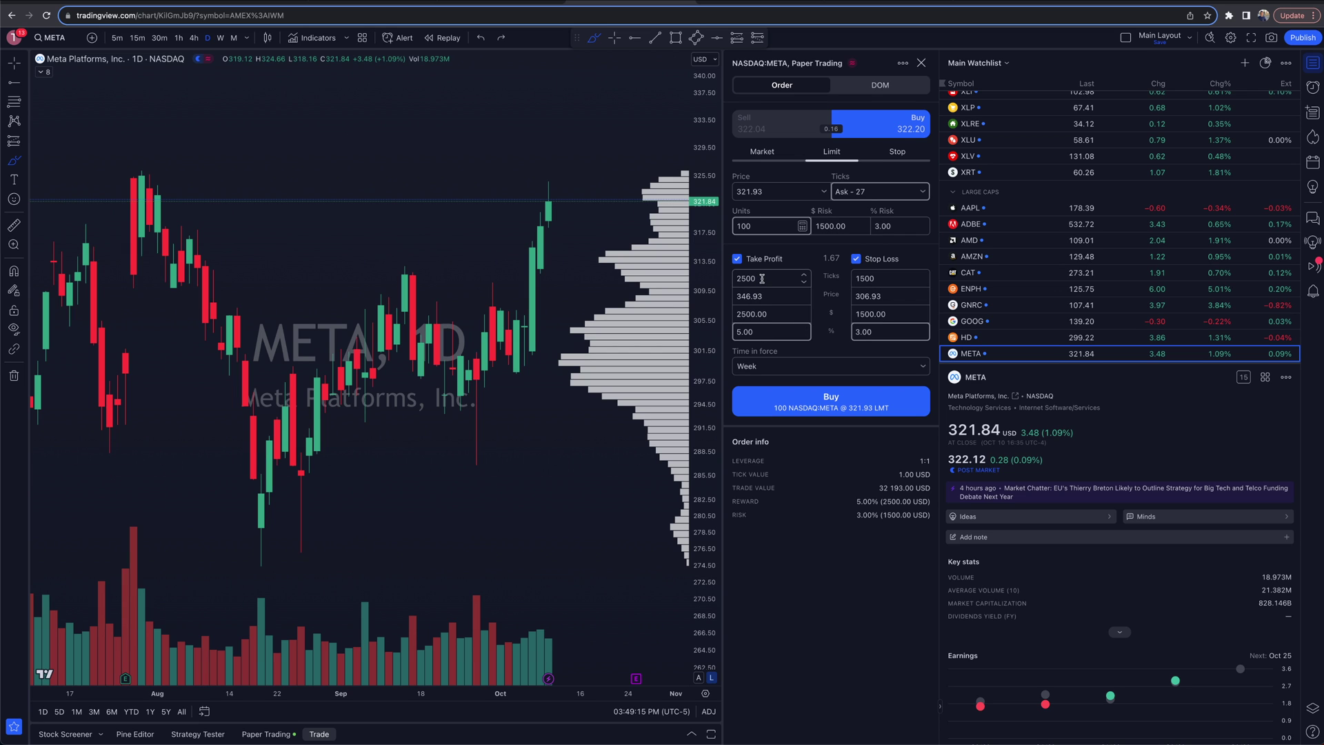
click(761, 313)
double_click(762, 314)
text(2499.98)
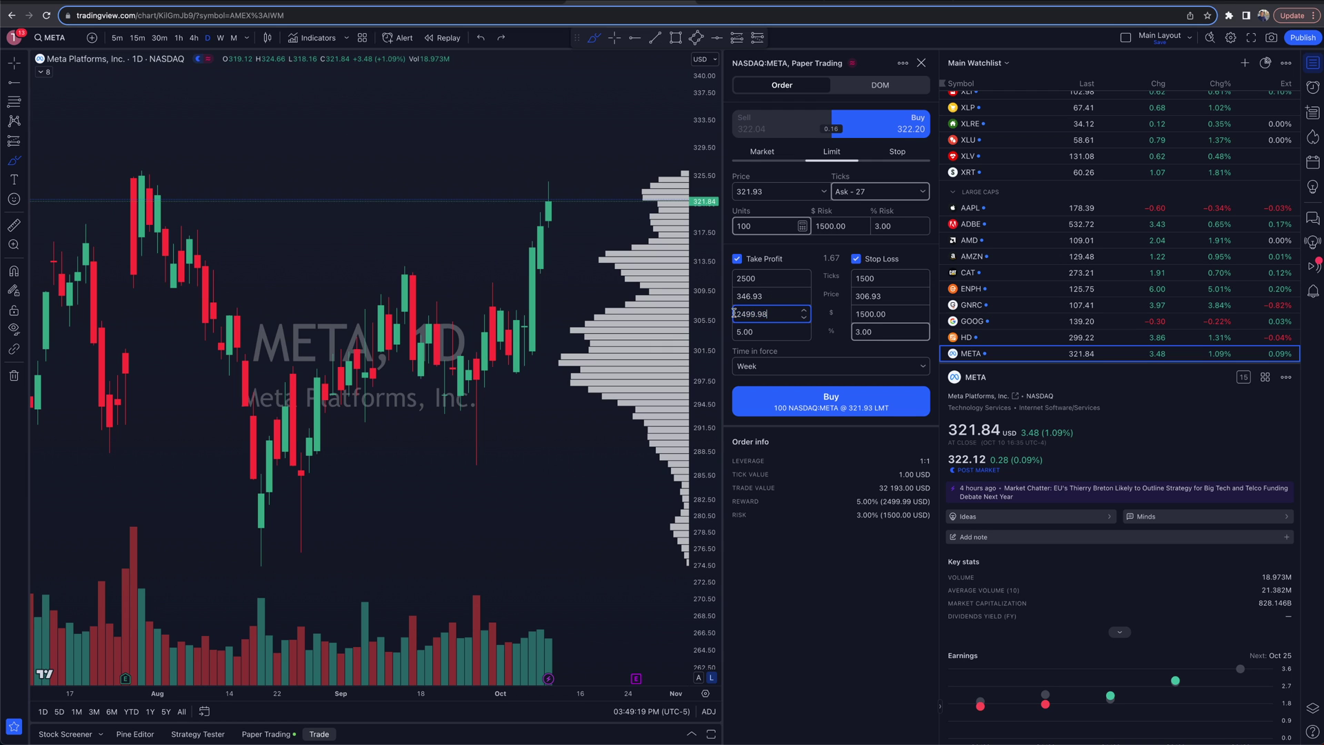
key(Tab)
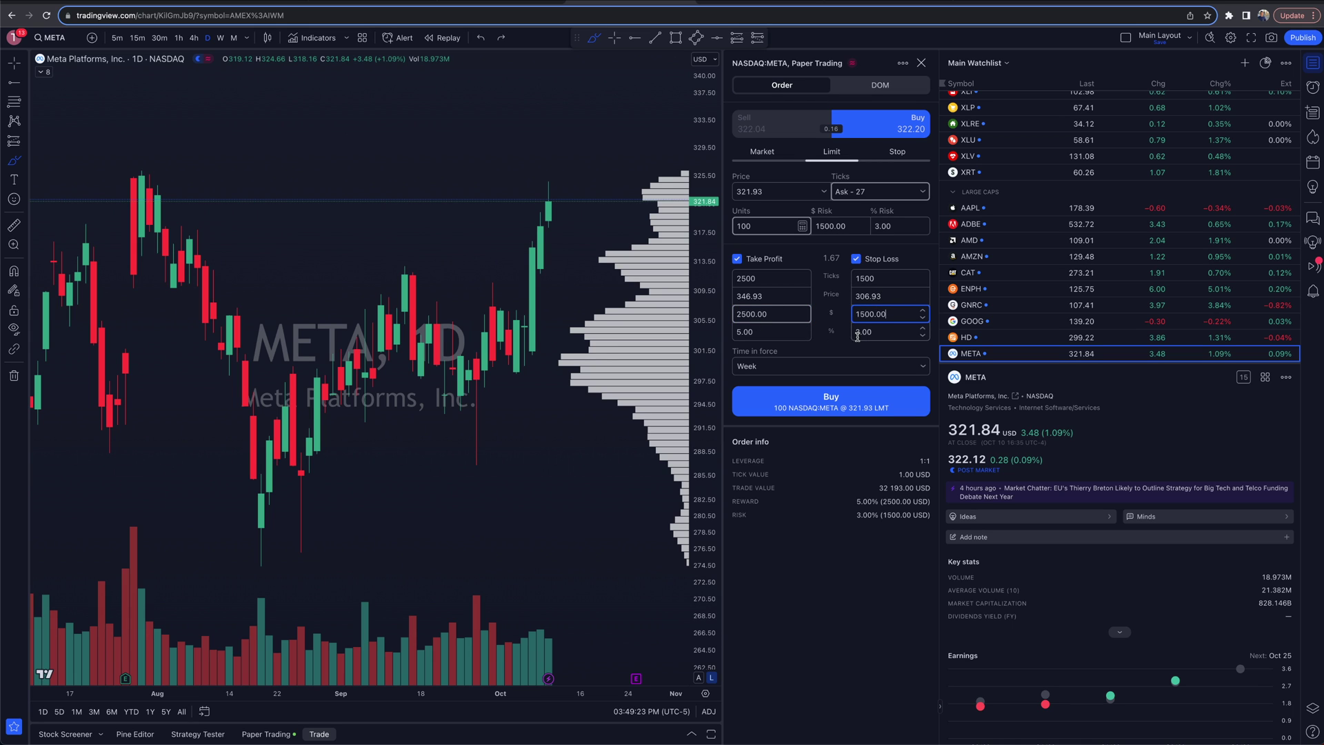
Set the time in force to GTD for 2023-10-11 at 15:49 and submit the 100-unit META buy limit order at 321.93
click(779, 367)
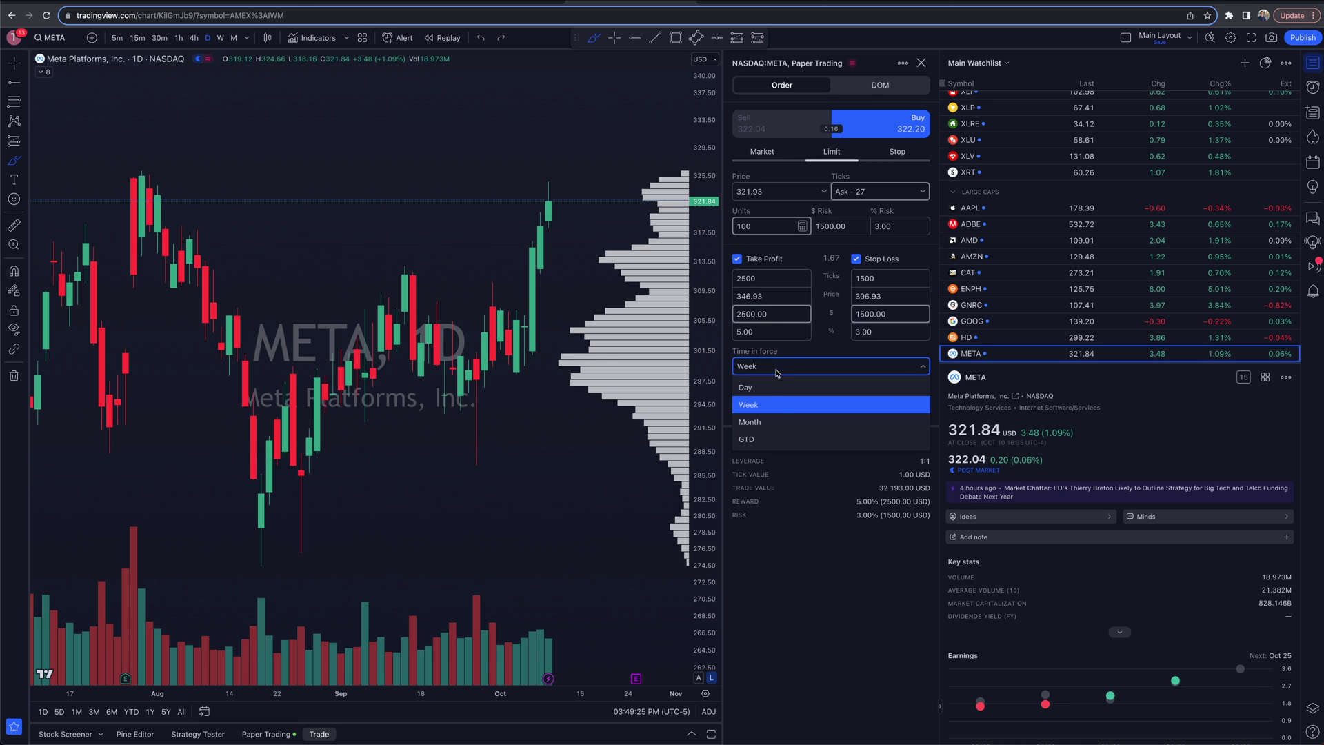
click(781, 409)
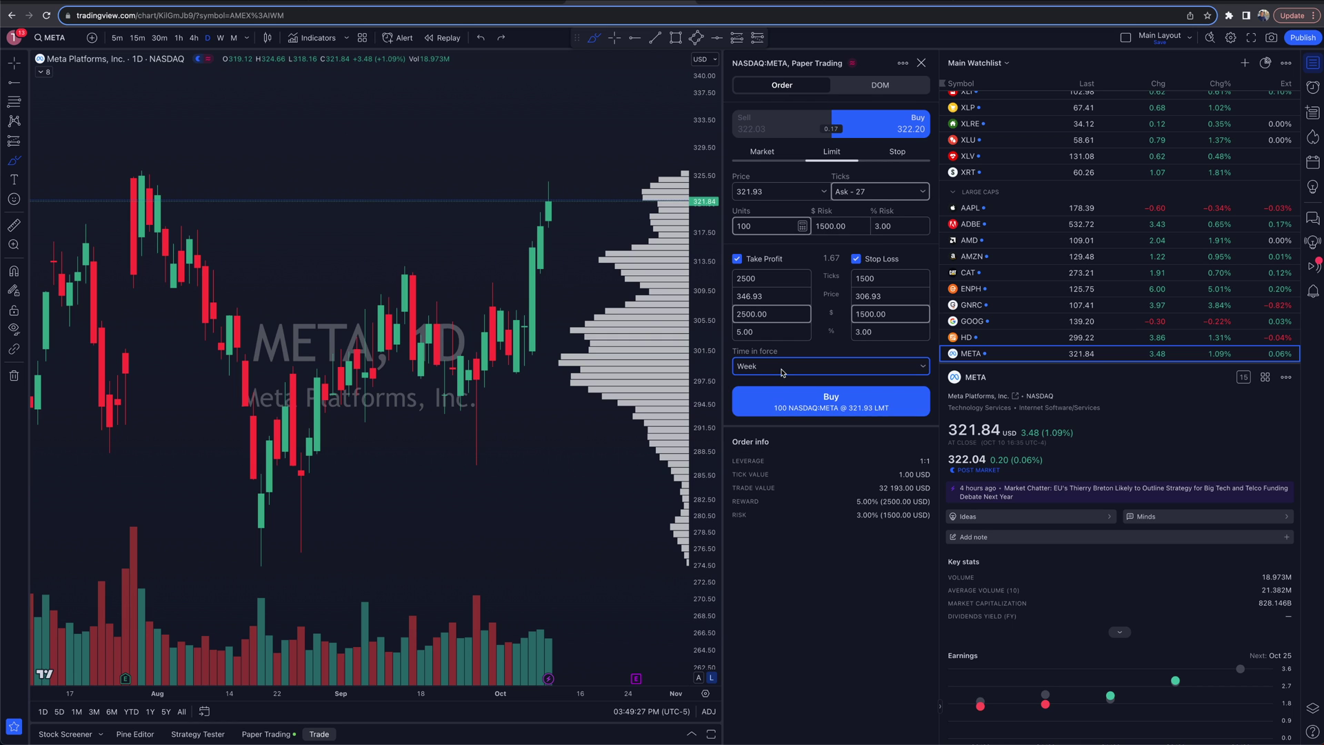
click(781, 372)
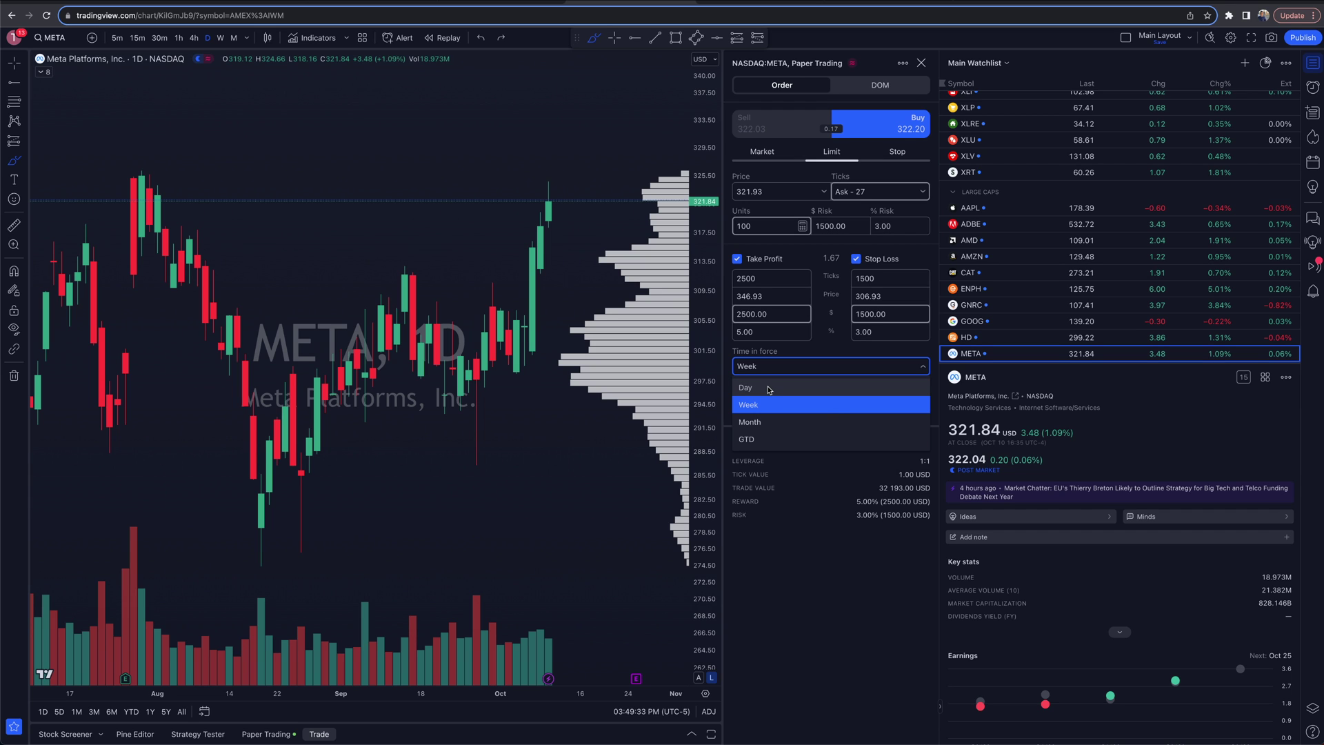
click(748, 439)
click(789, 388)
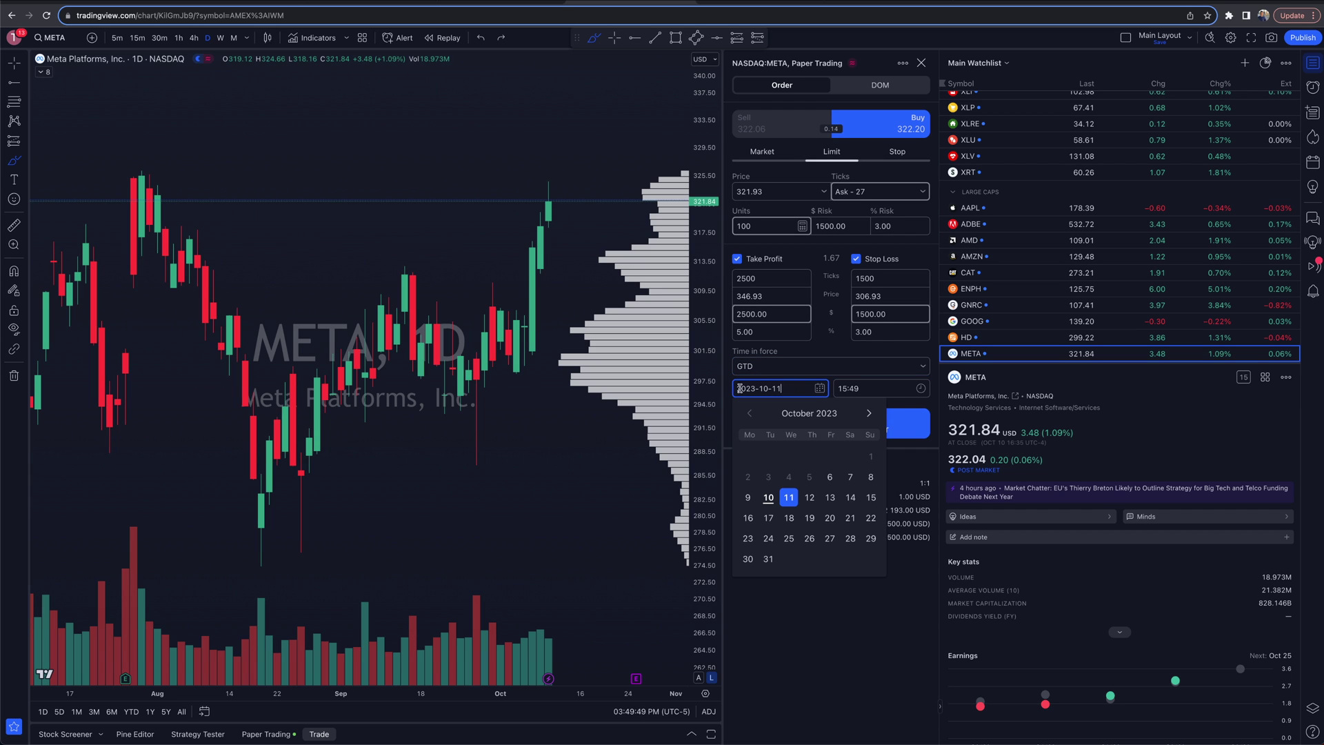
click(869, 388)
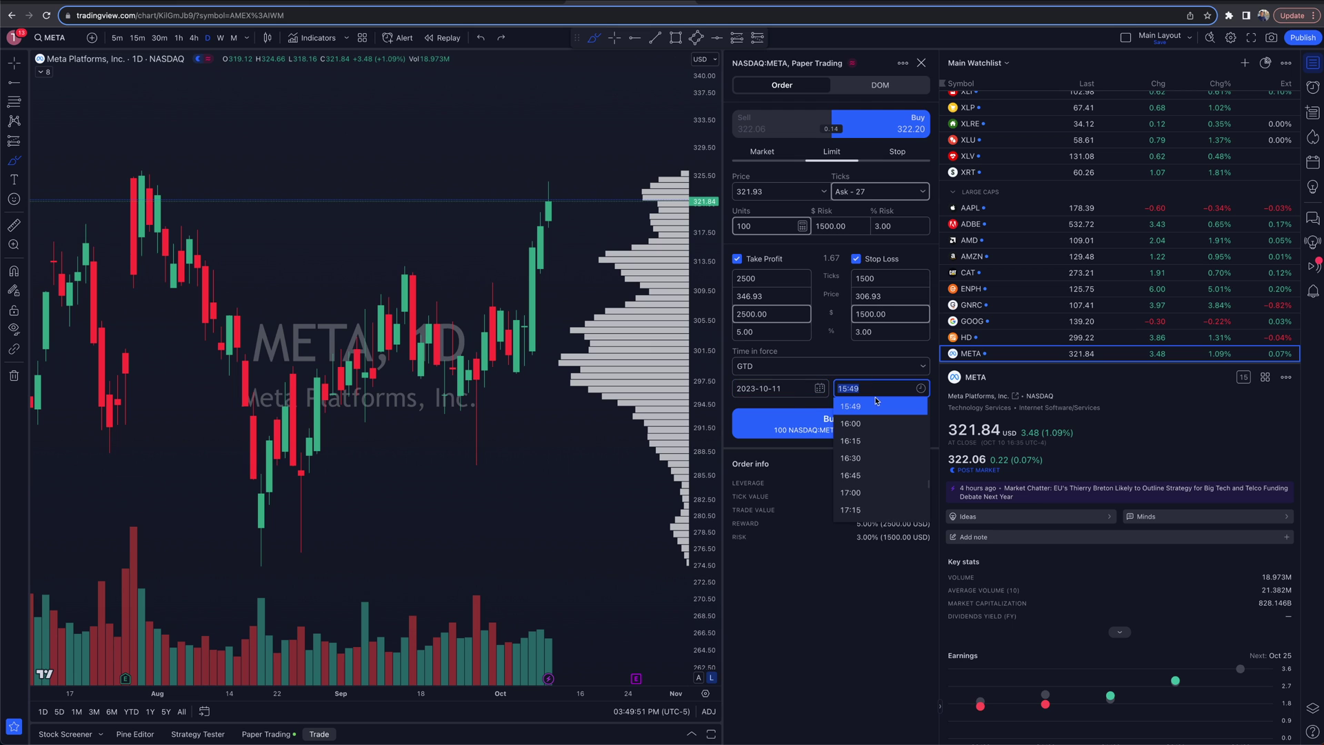
click(789, 389)
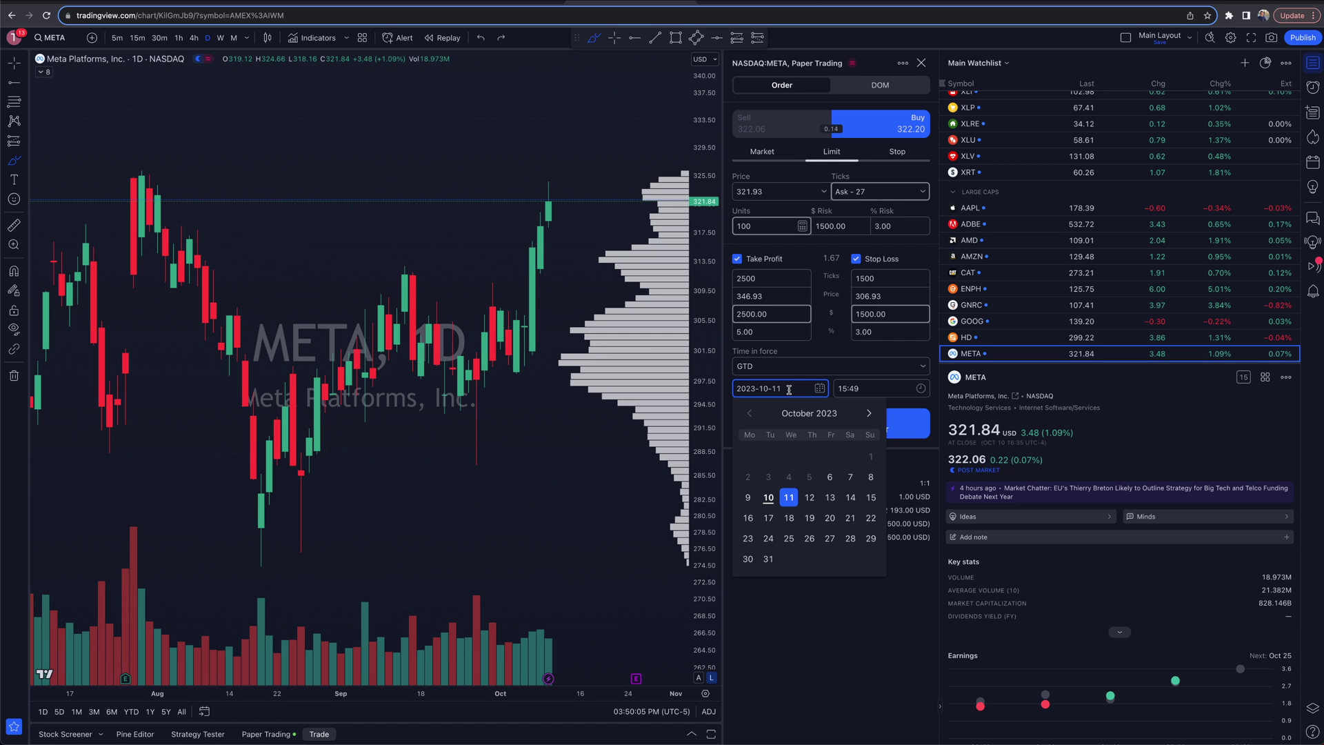
click(816, 351)
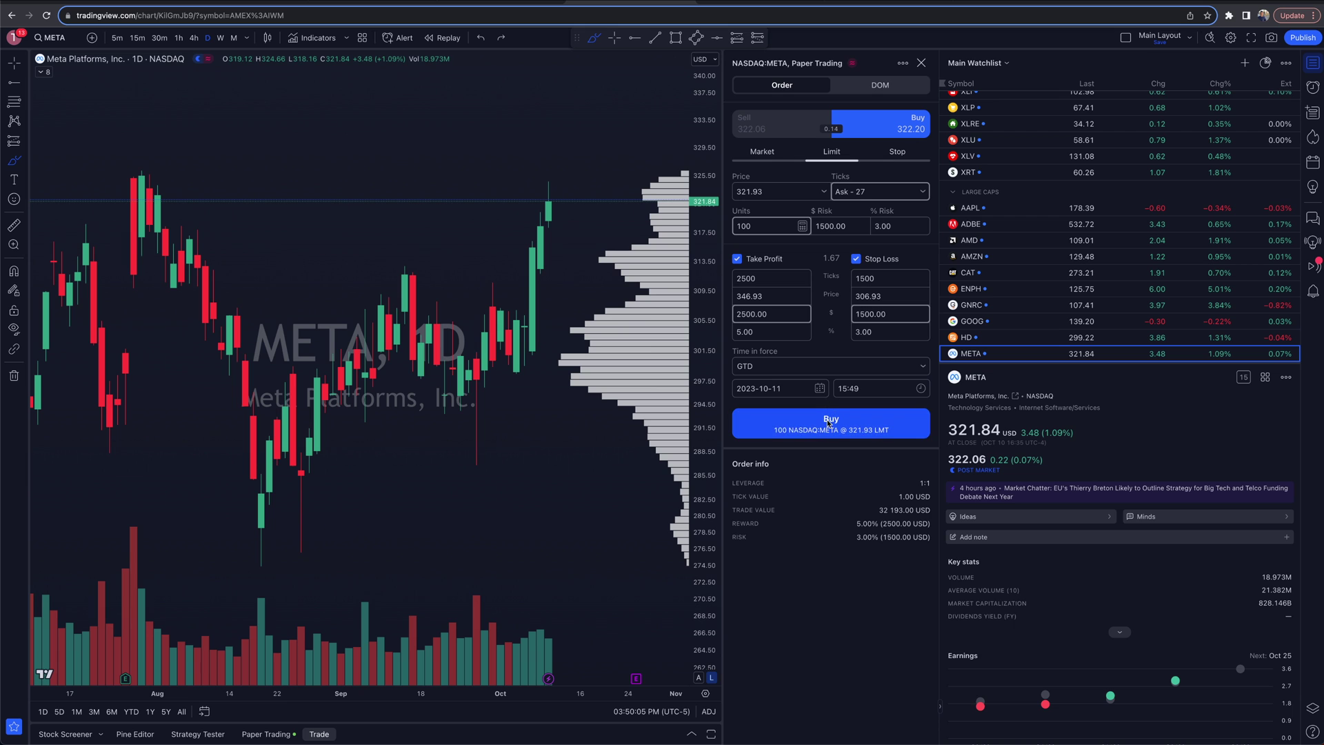
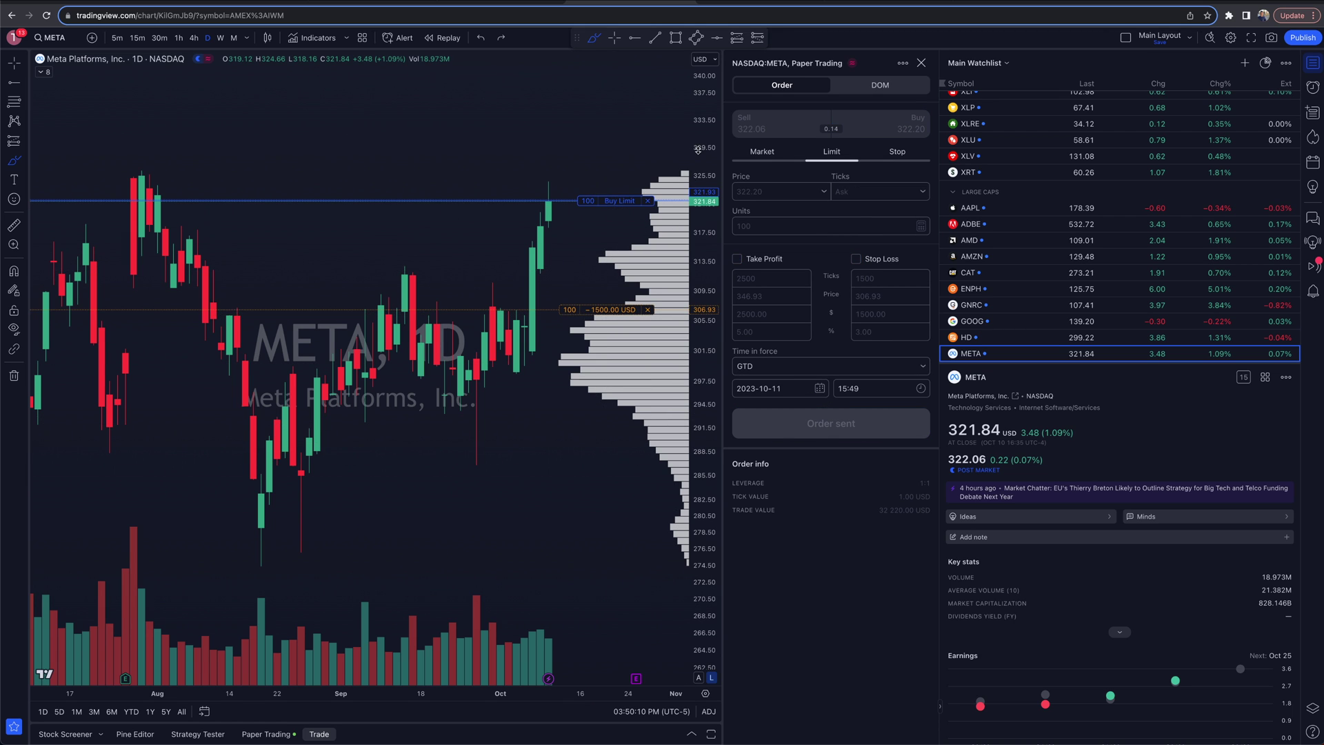
Cancel the META buy limit order on the chart and close the paper trading order form
scroll(661, 245, right, 5)
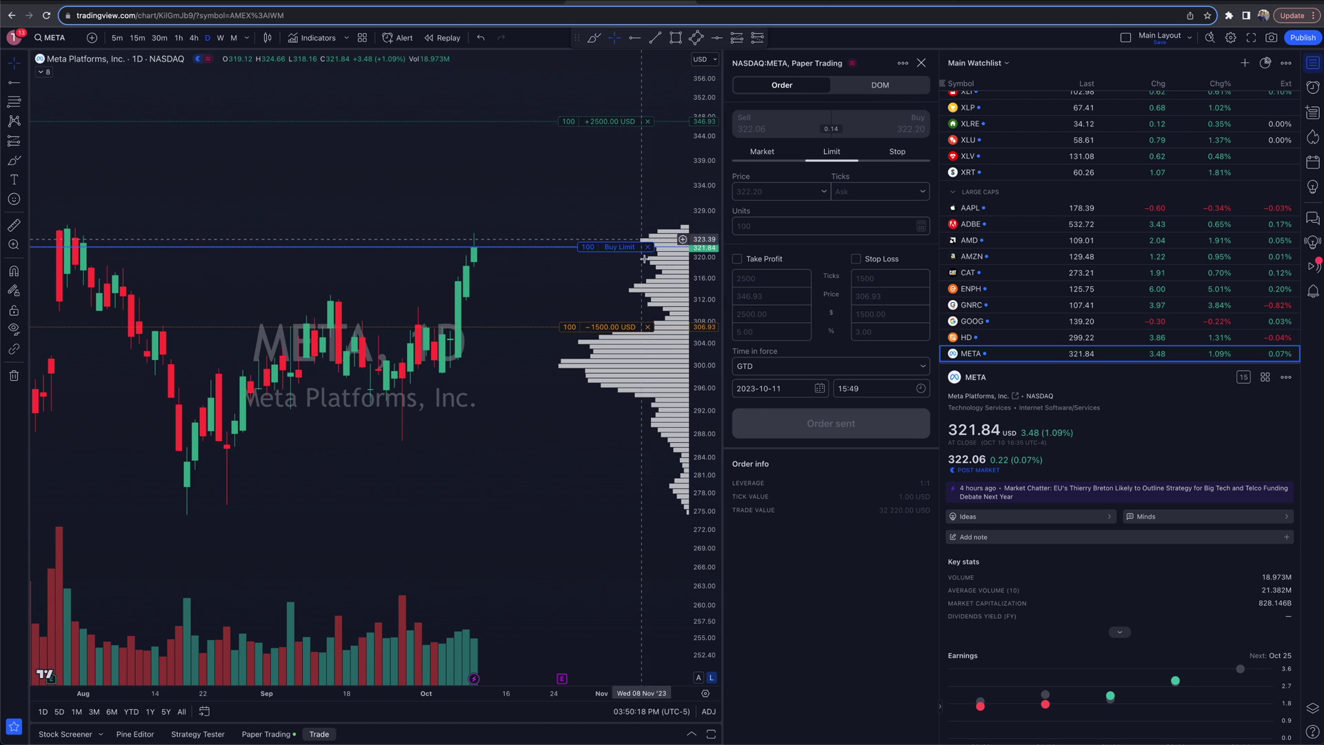
click(649, 247)
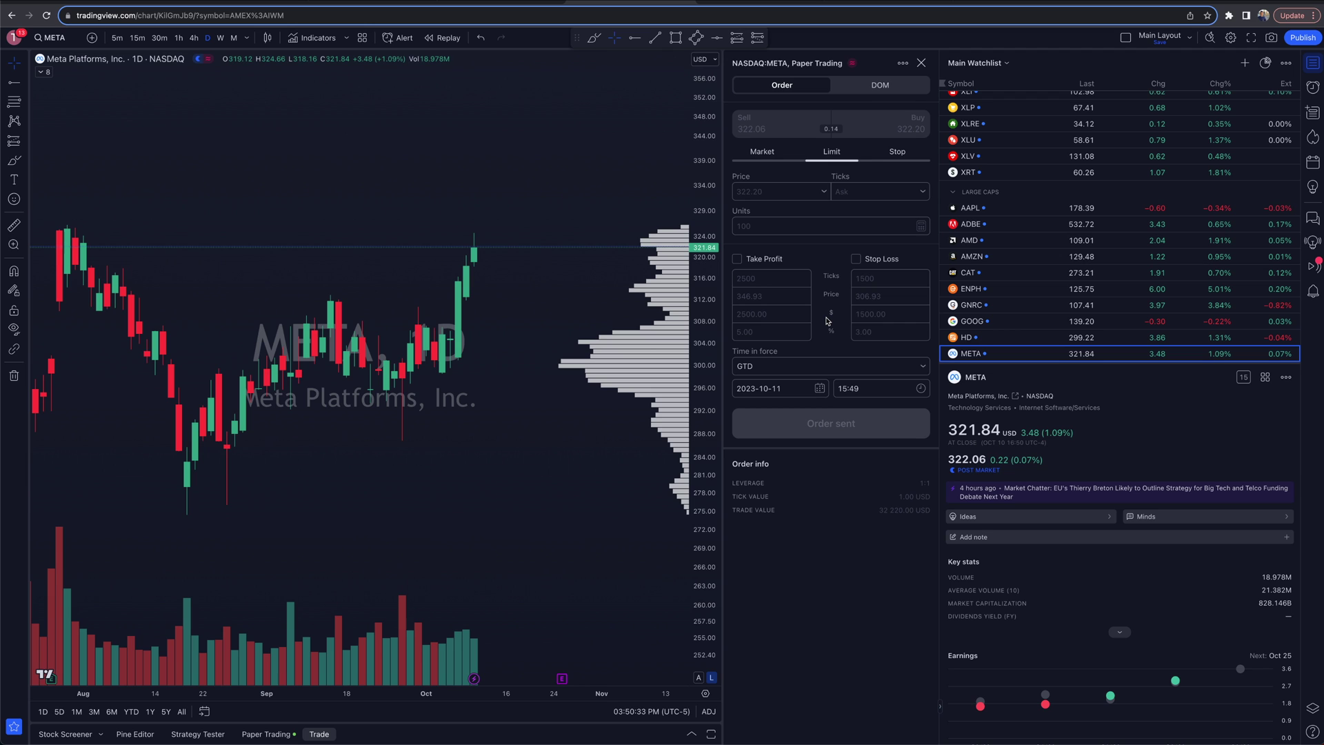
click(920, 64)
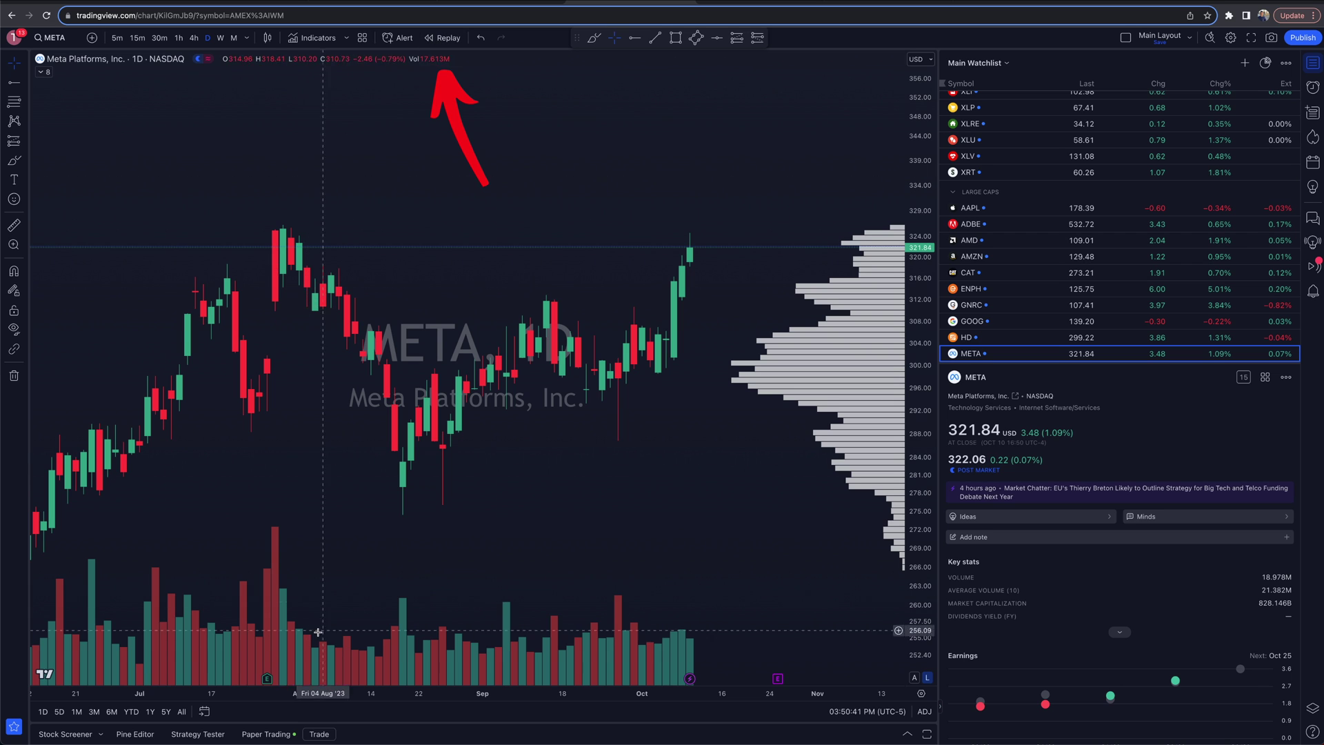
Turn on Bar Replay for META's daily chart, enable automatic price scaling and look through its history for a starting bar
click(435, 40)
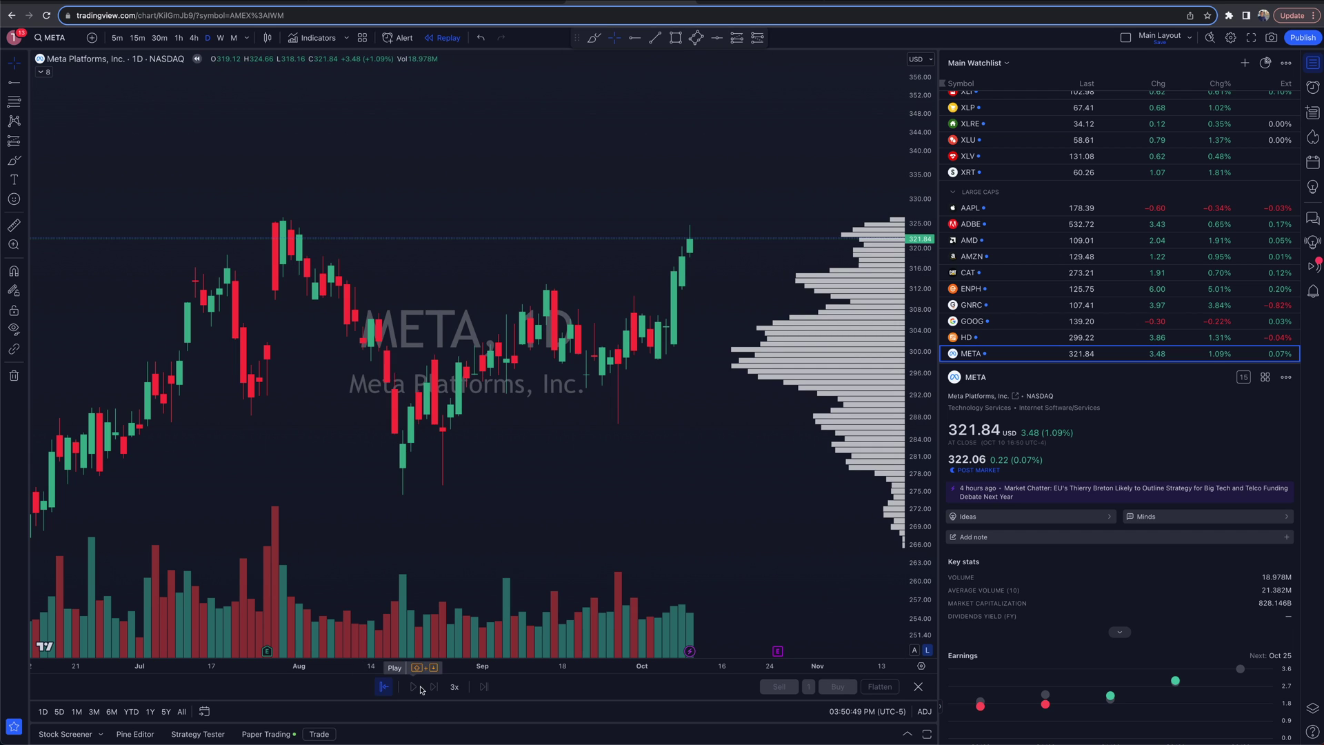
click(383, 686)
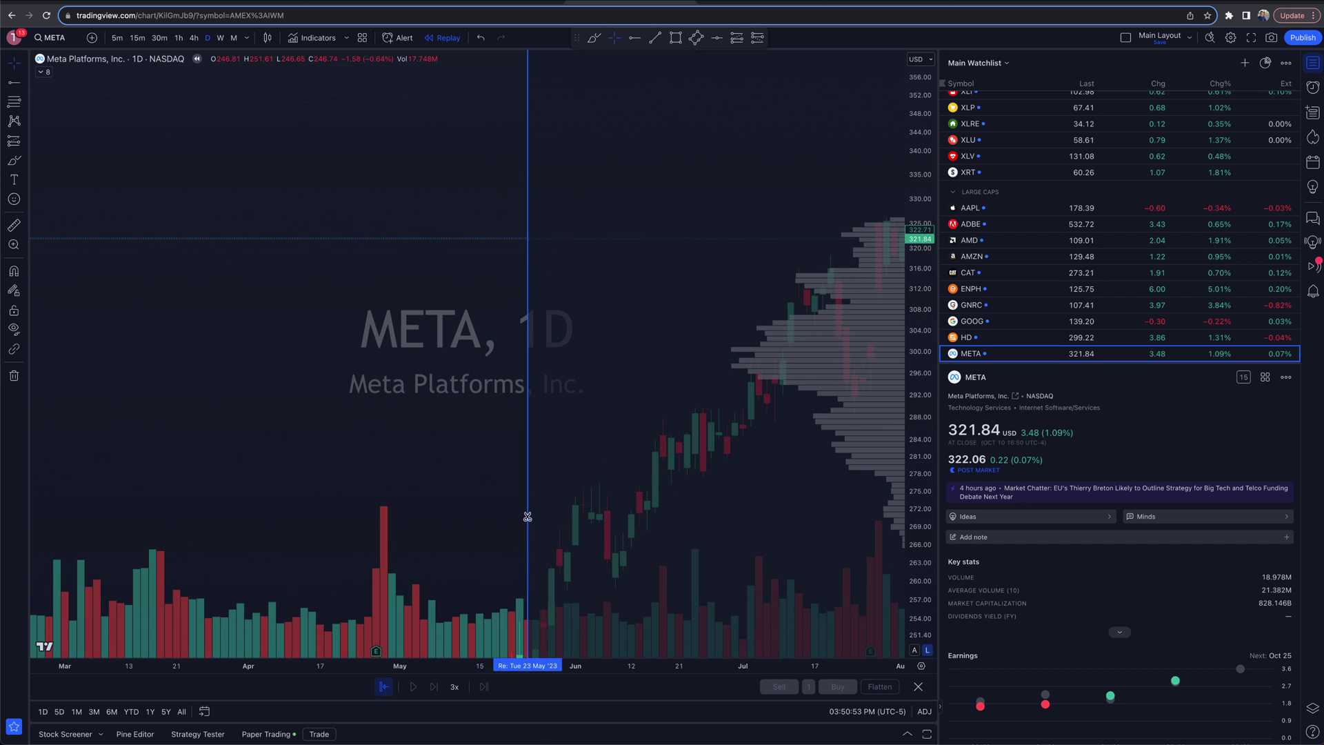
scroll(526, 517, right, 5)
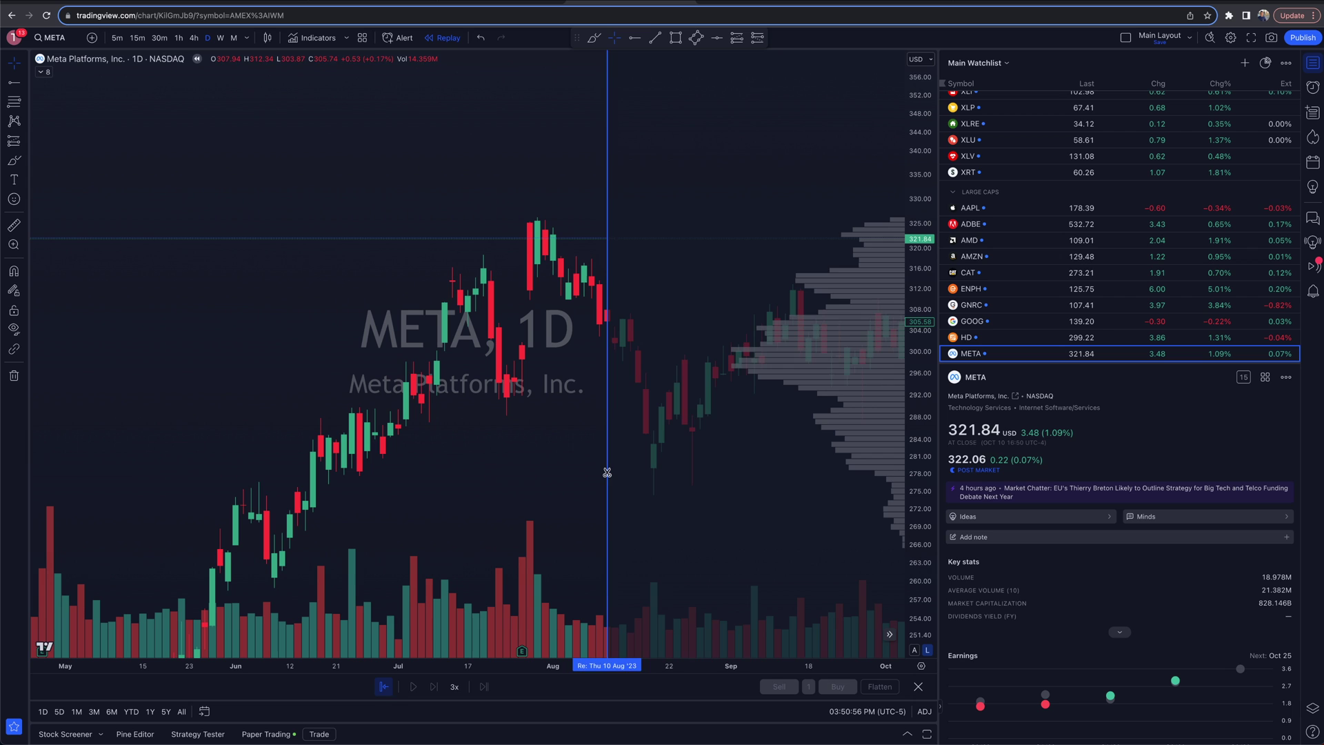
scroll(700, 462, down, 5)
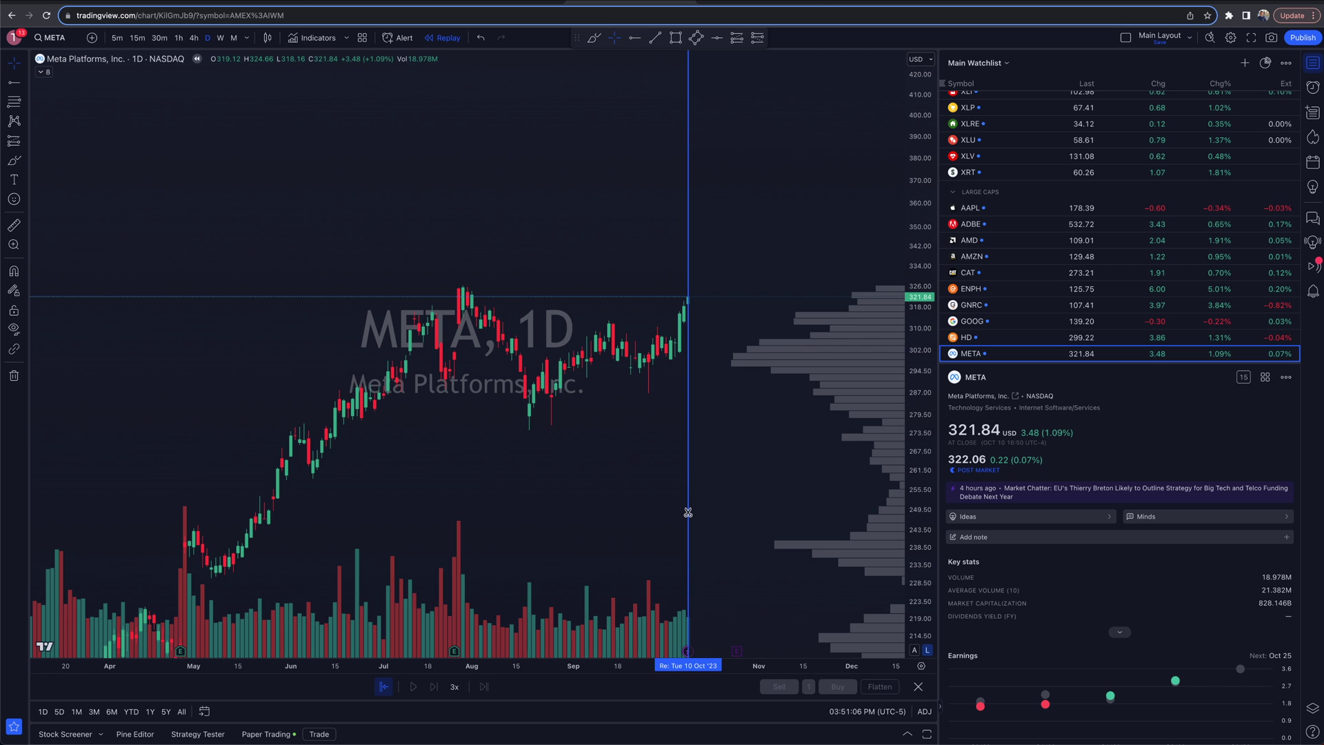
scroll(630, 473, down, 5)
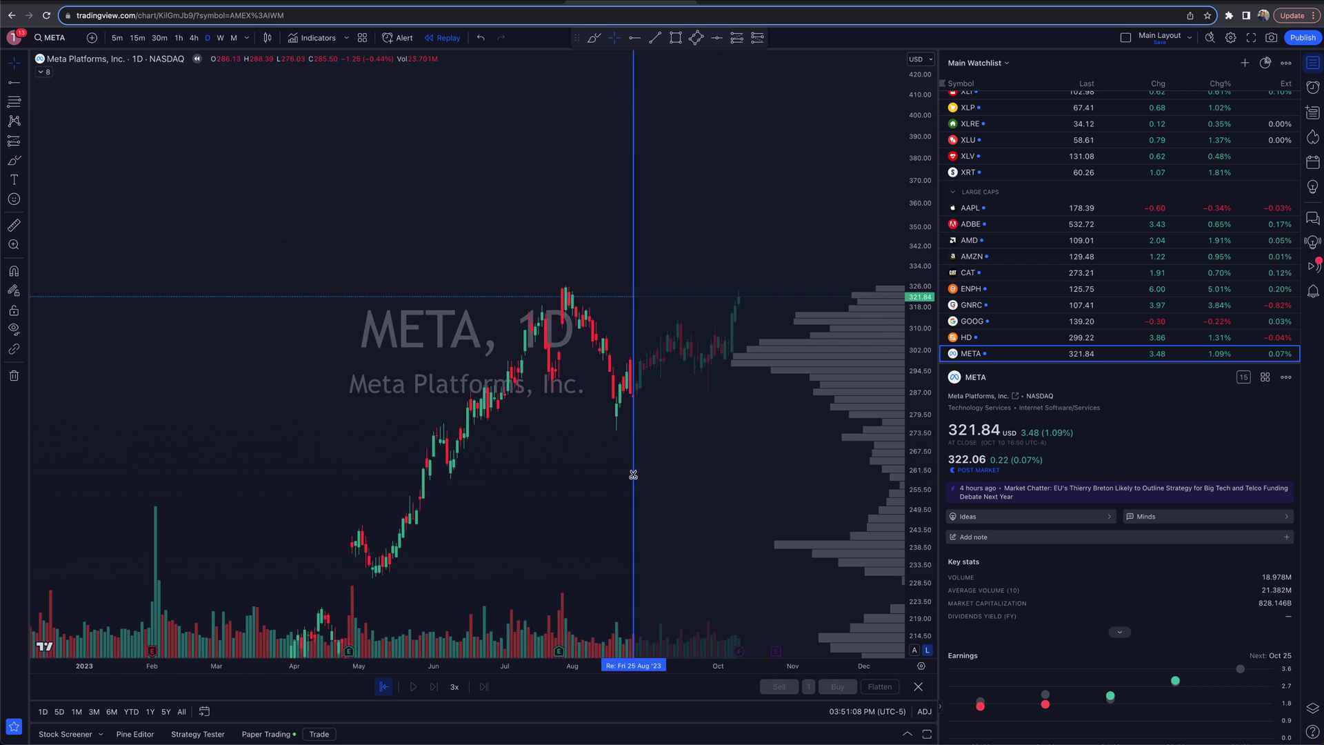
click(914, 650)
scroll(664, 458, down, 1)
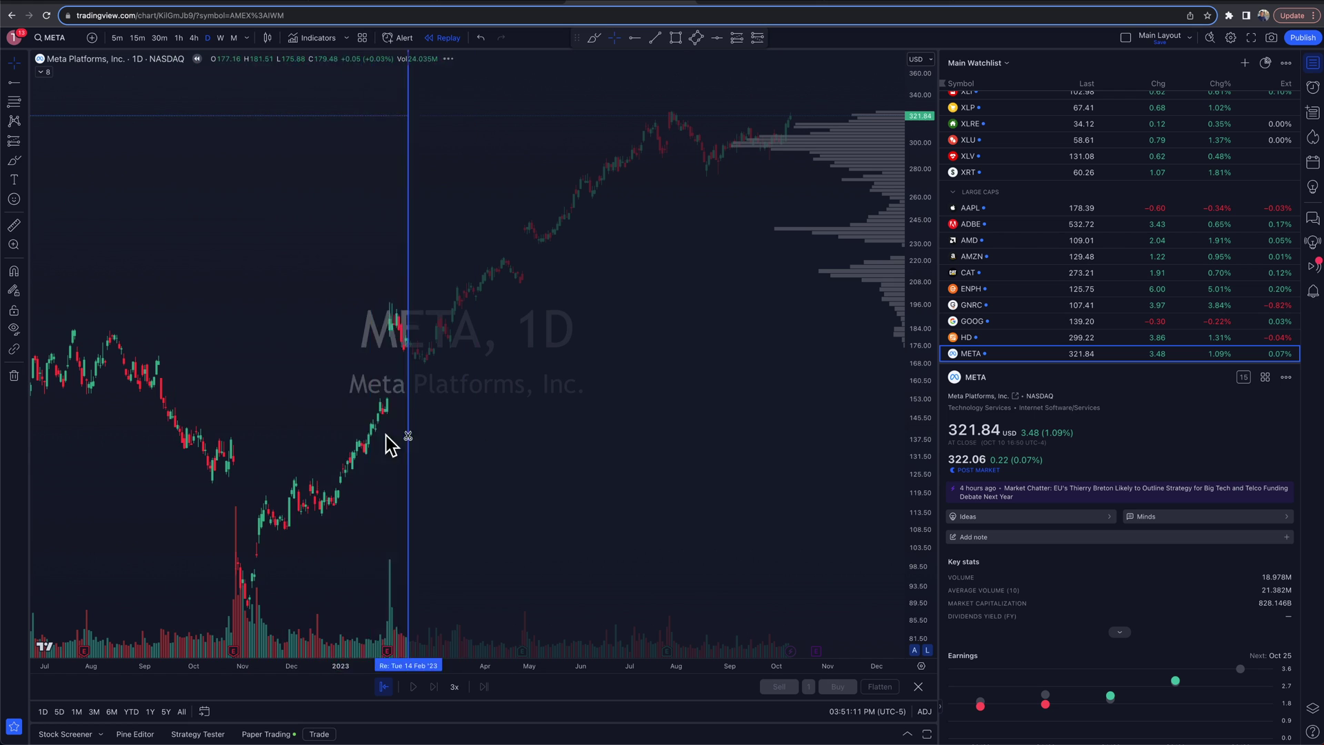
scroll(628, 462, up, 1)
scroll(632, 469, up, 2)
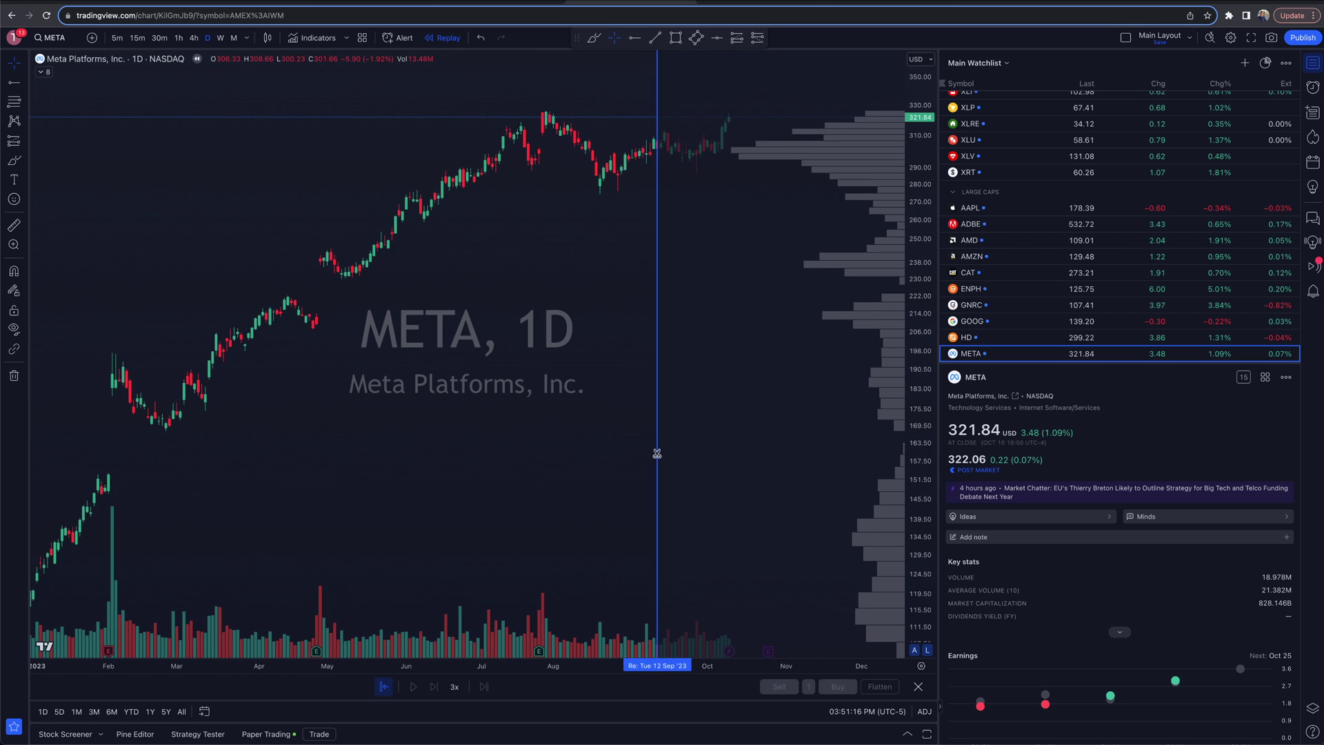
scroll(653, 452, up, 3)
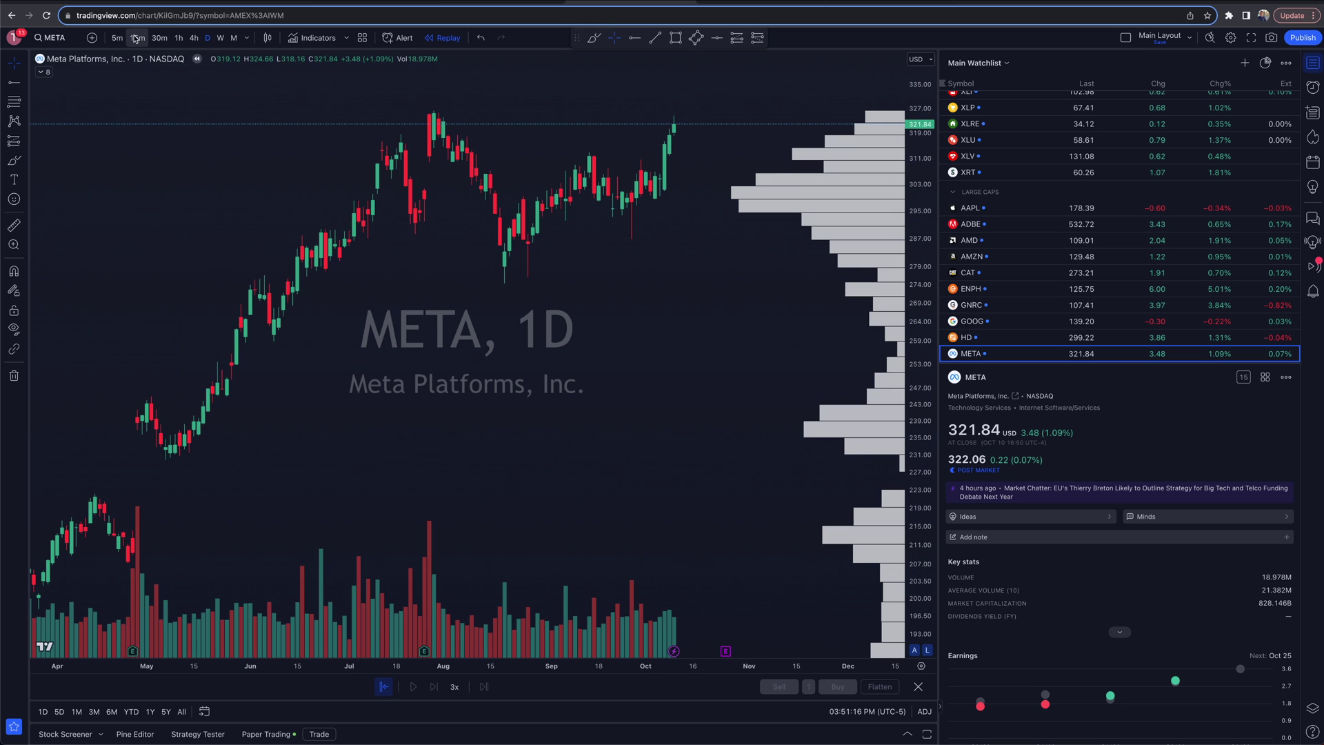
Switch META's chart to the 5-minute timeframe and set the replay start to Fri 06 Oct '23 at 08:15 AM
click(174, 40)
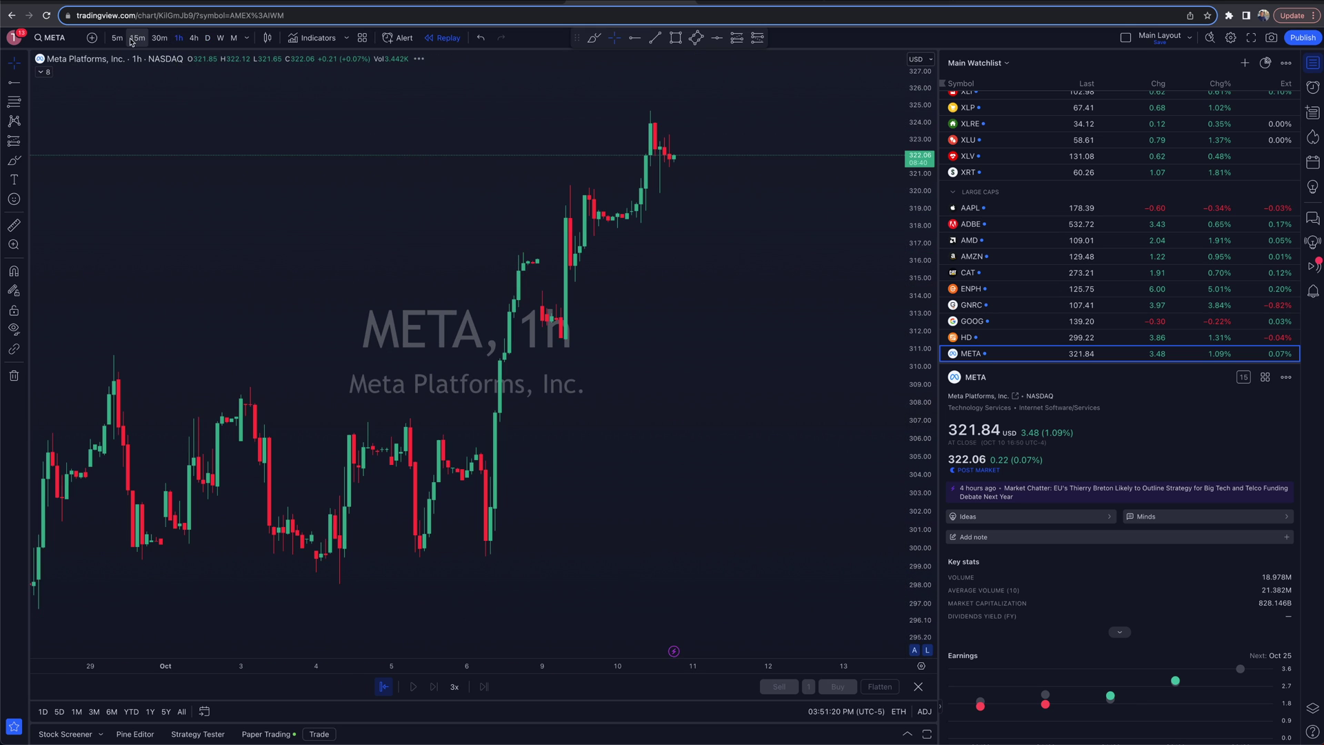
click(117, 39)
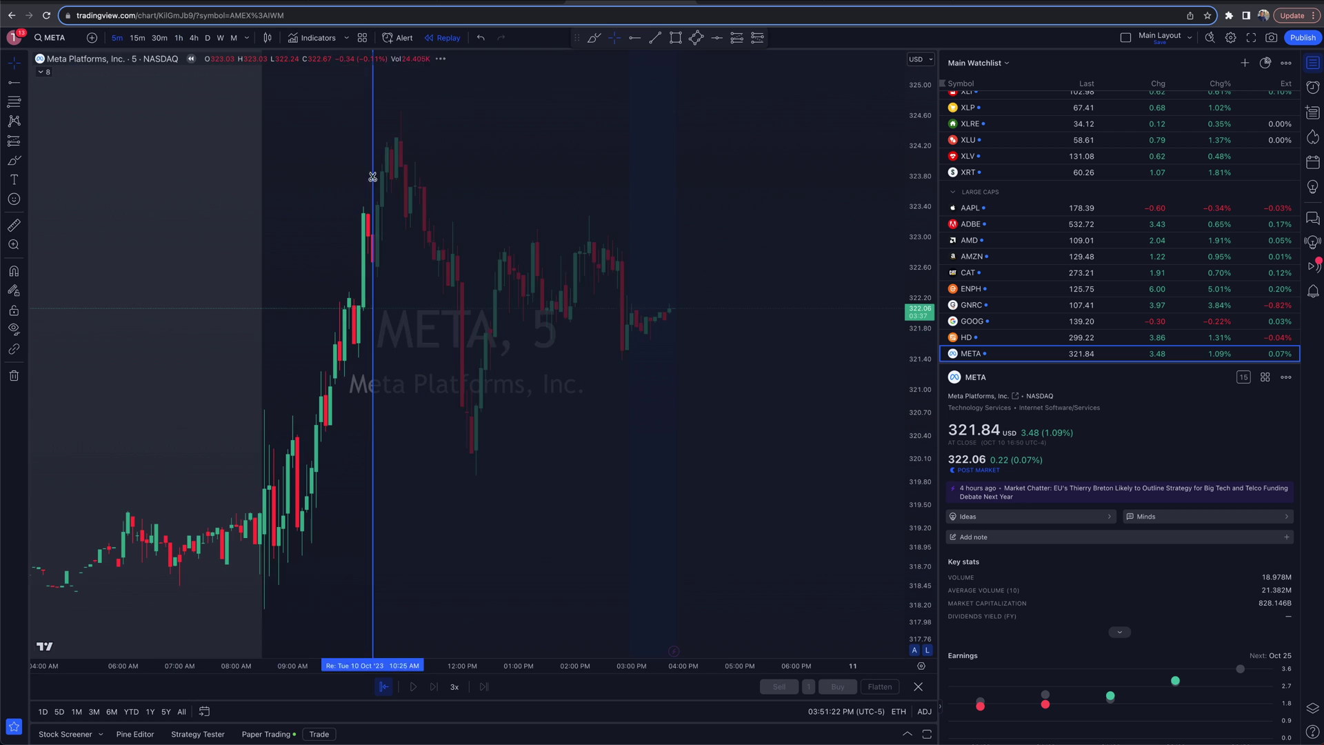
scroll(803, 486, down, 5)
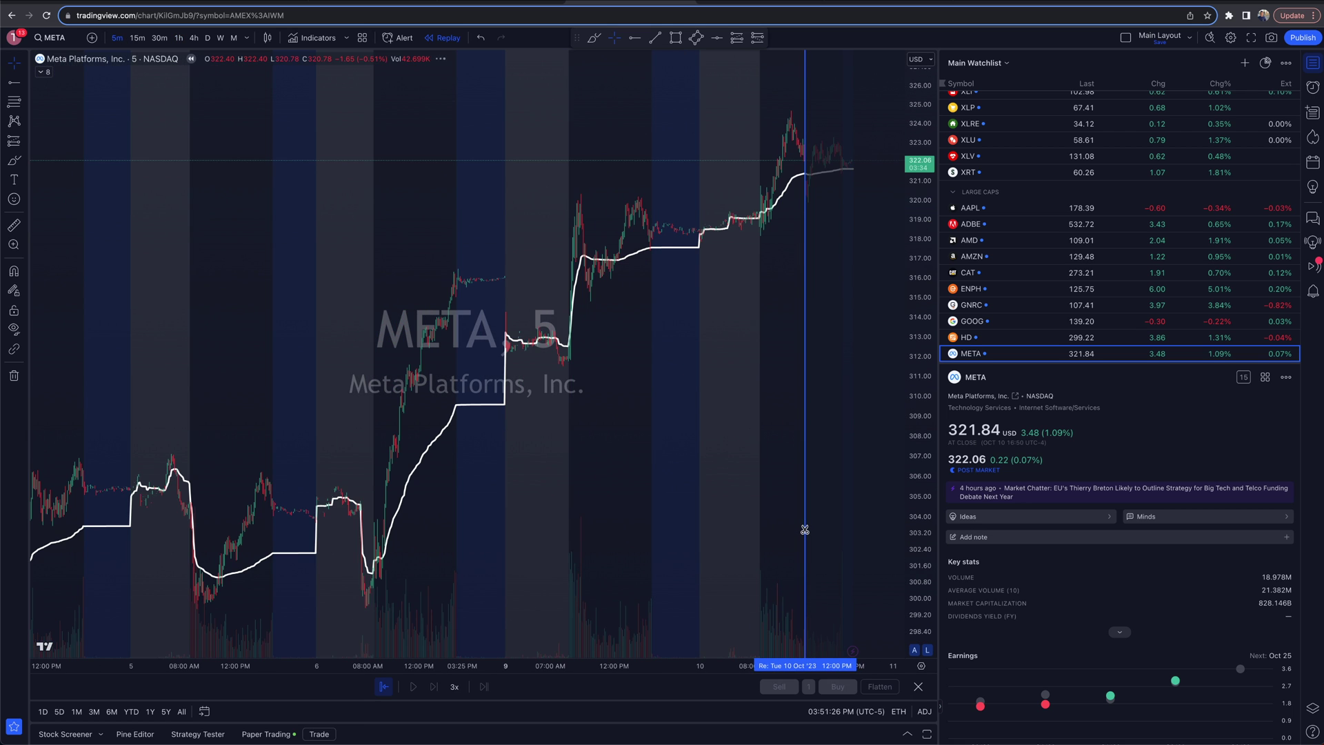
scroll(805, 529, left, 10)
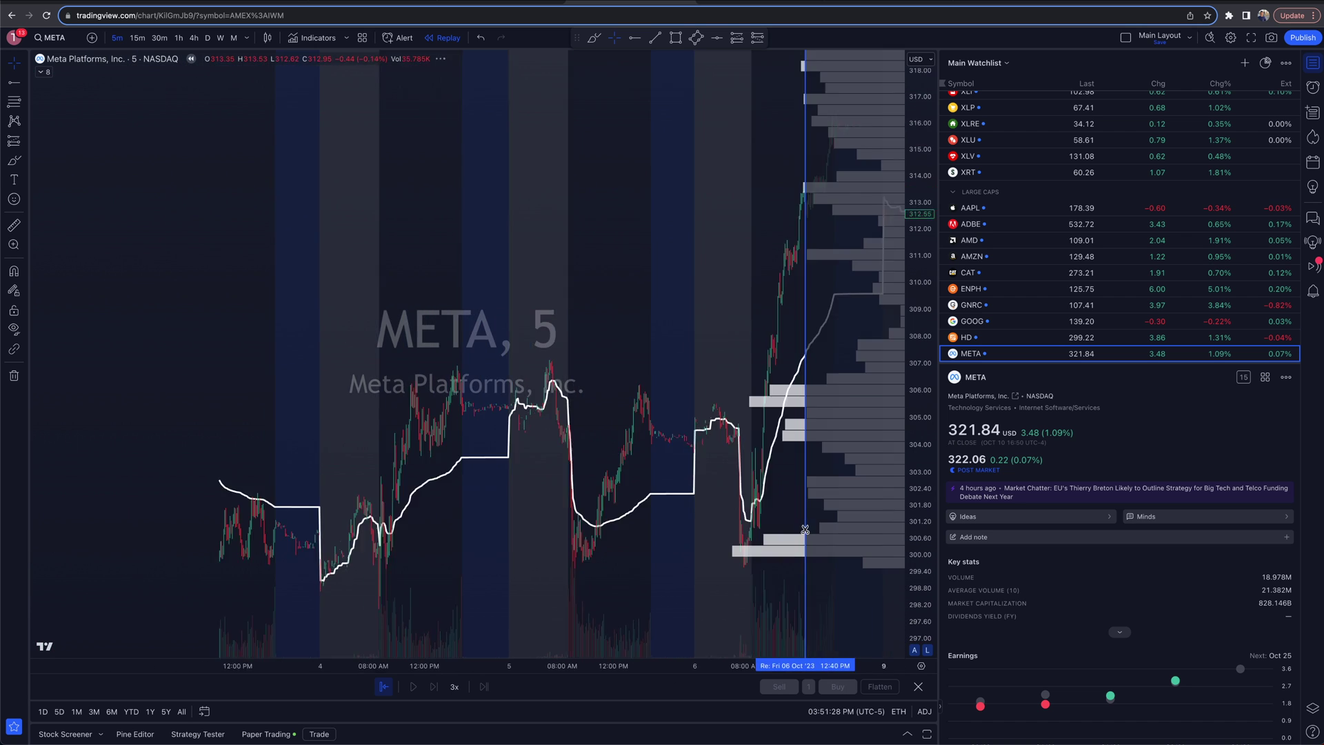
scroll(550, 475, right, 8)
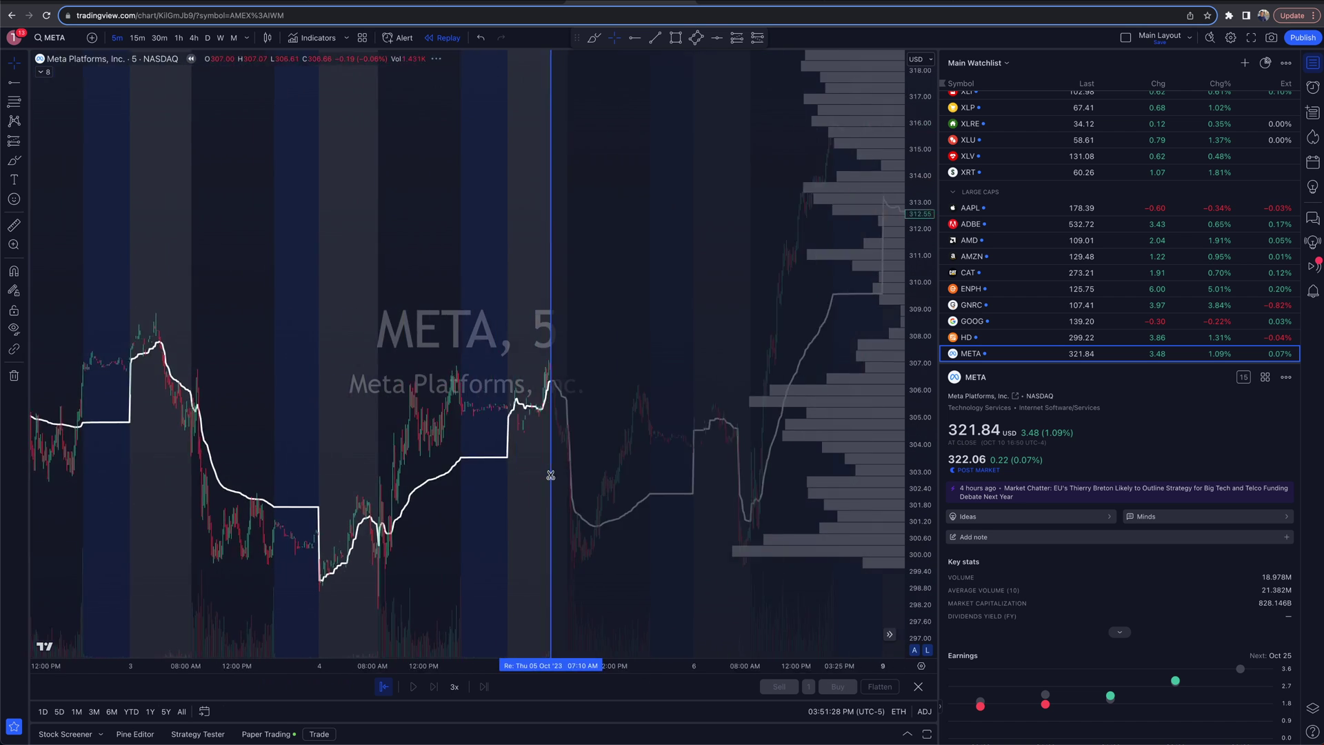
scroll(550, 475, right, 2)
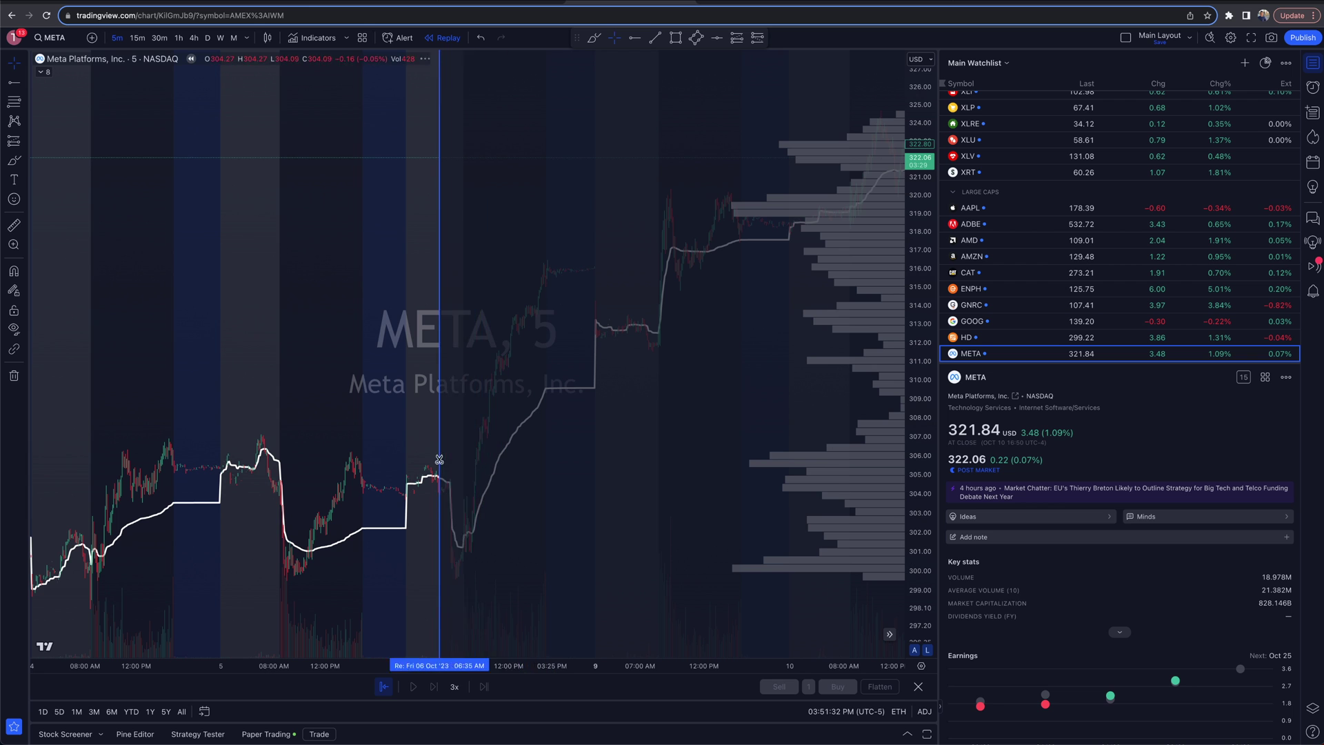
click(460, 460)
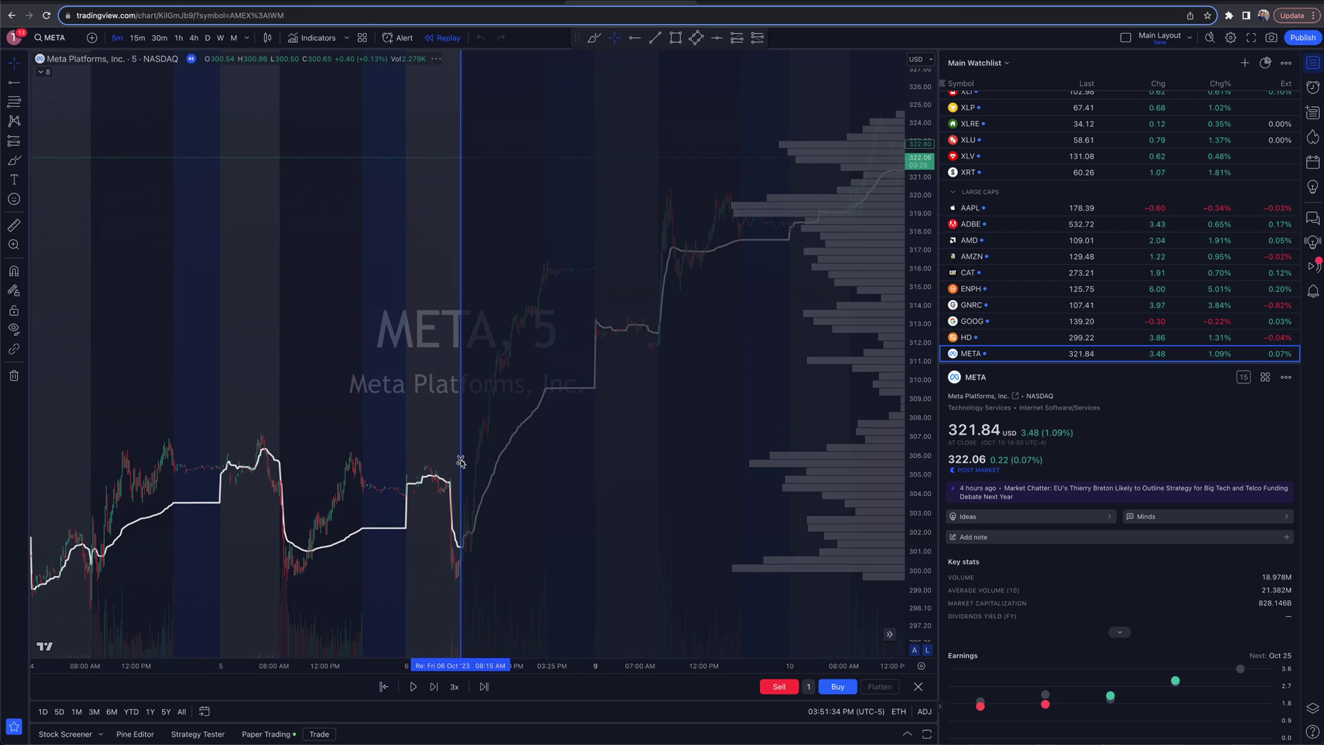
click(461, 461)
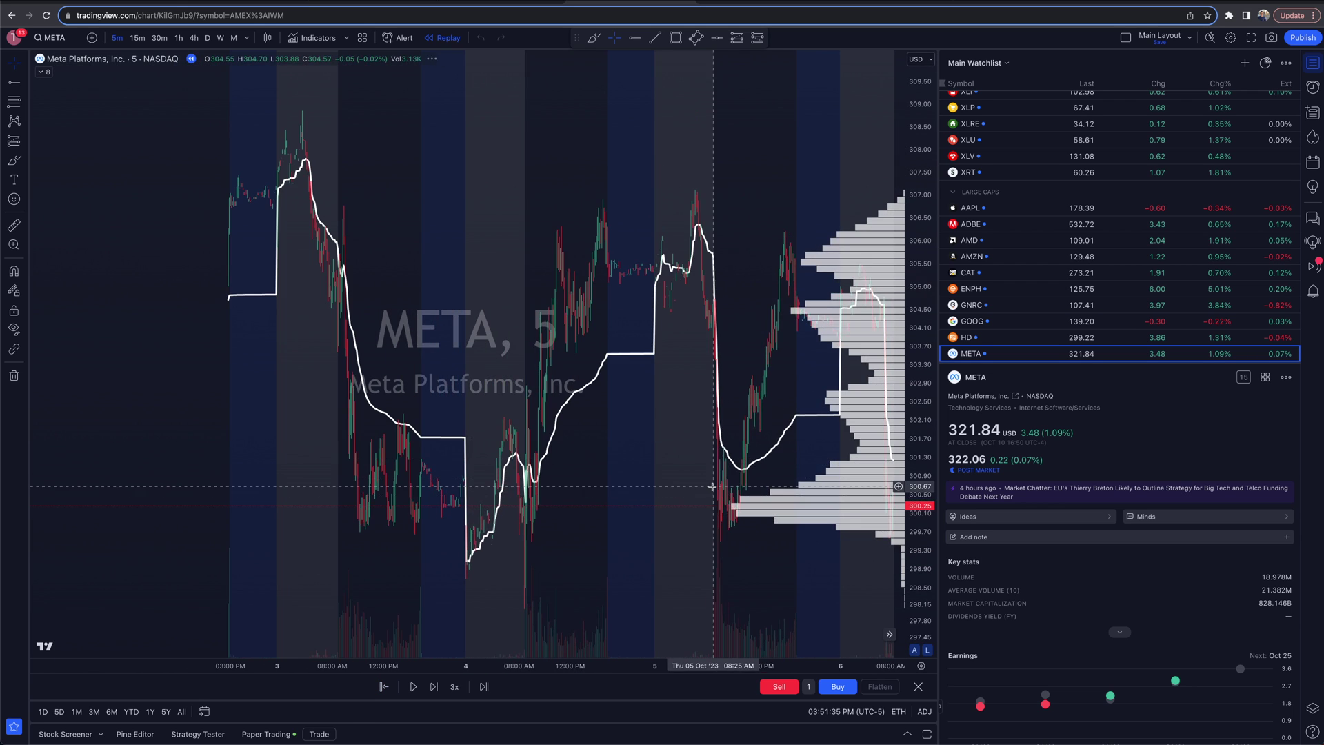
scroll(711, 486, right, 2)
scroll(590, 482, up, 2)
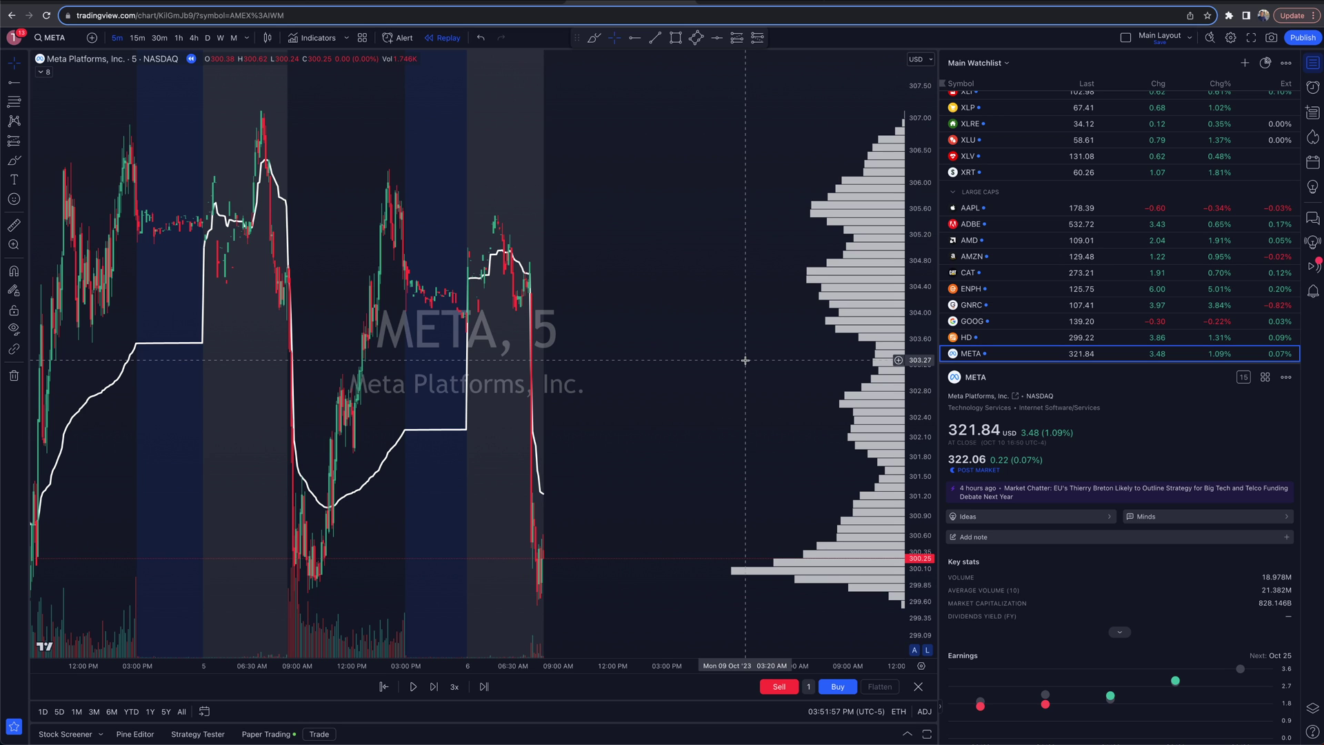
Try the 10x replay speed and return the speed to 3x
click(455, 687)
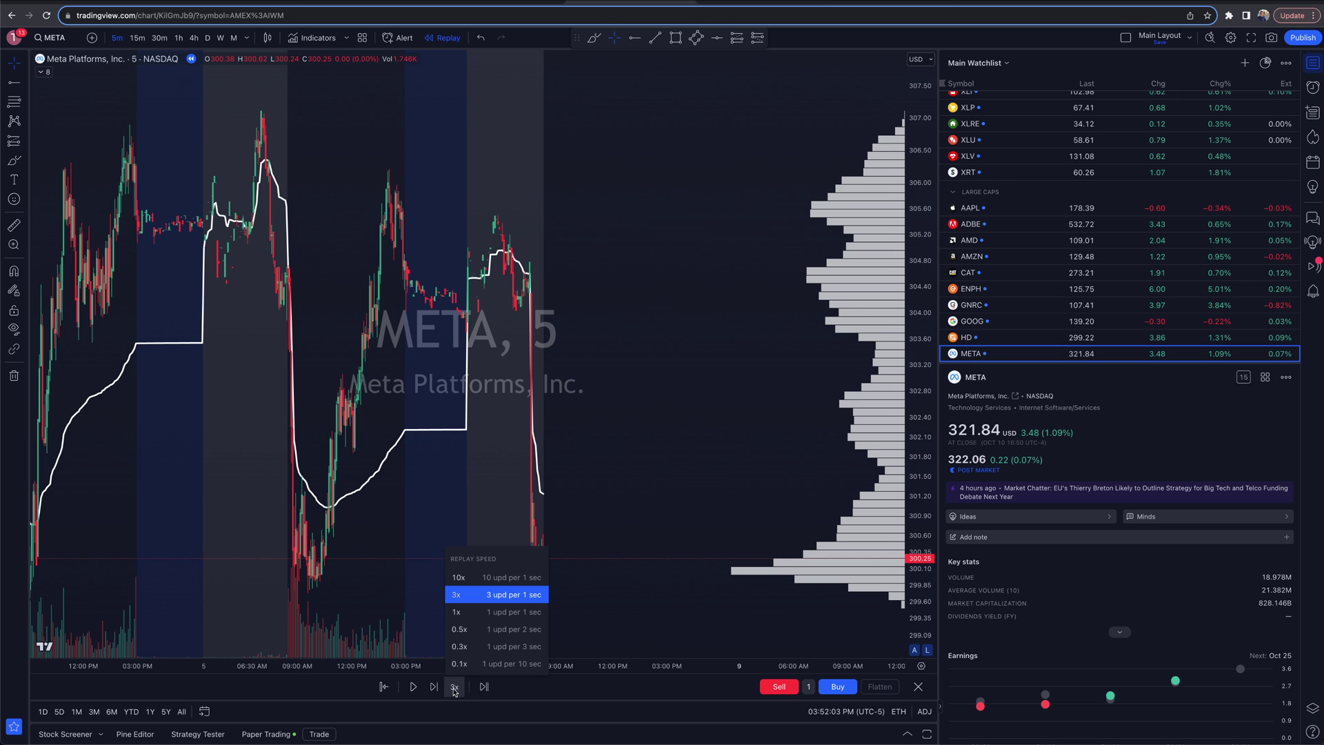
click(465, 577)
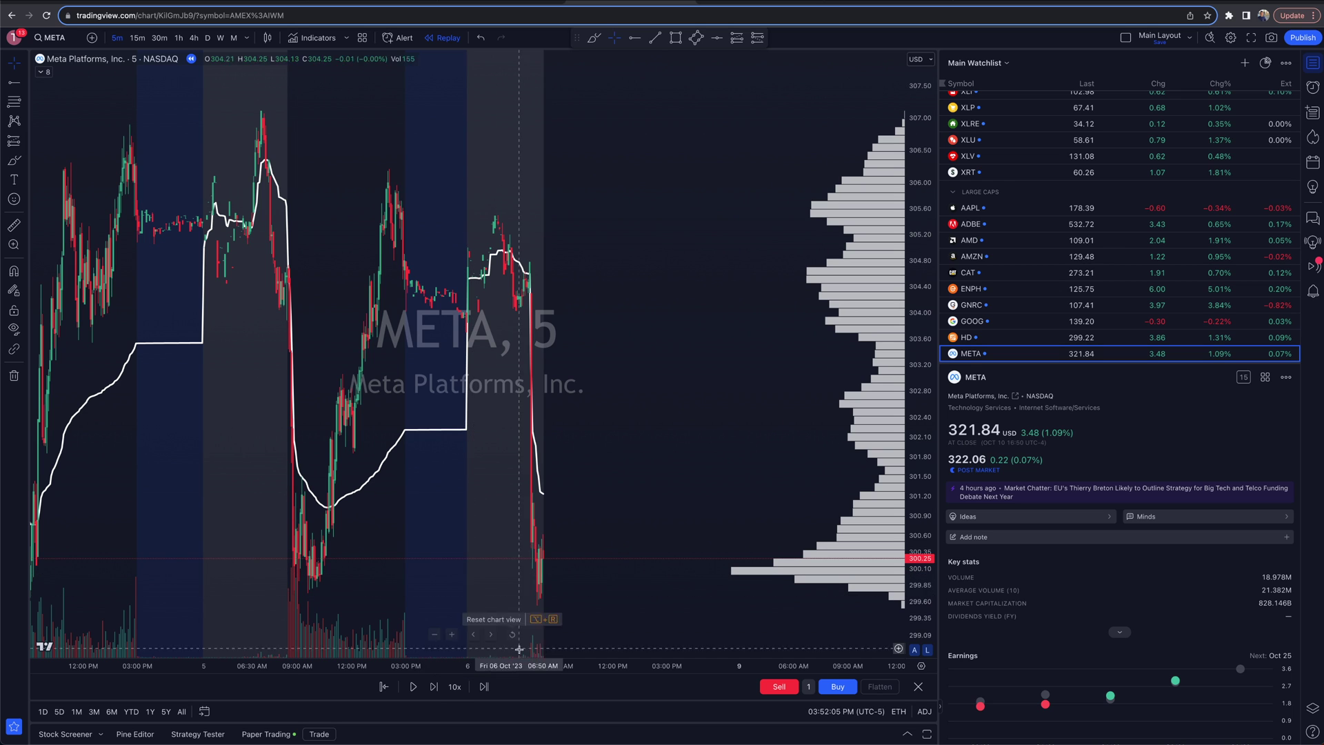
click(455, 688)
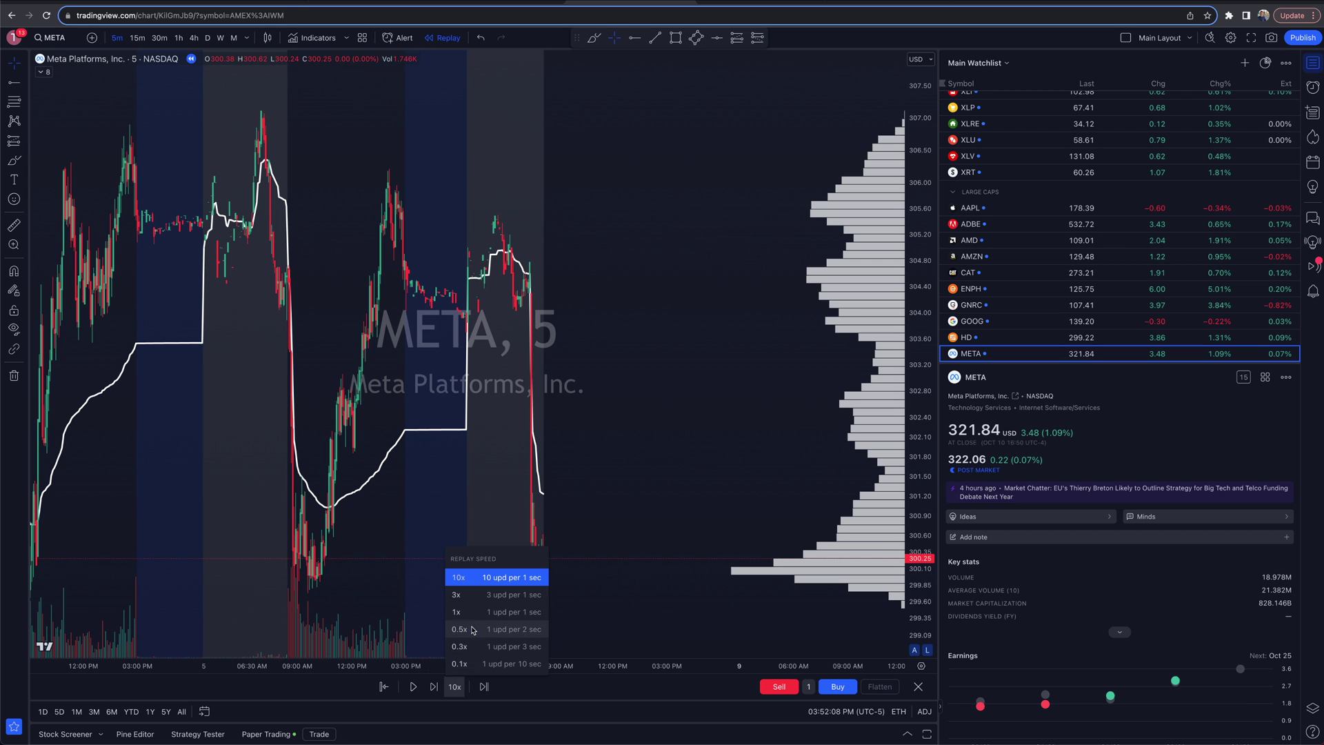
click(473, 596)
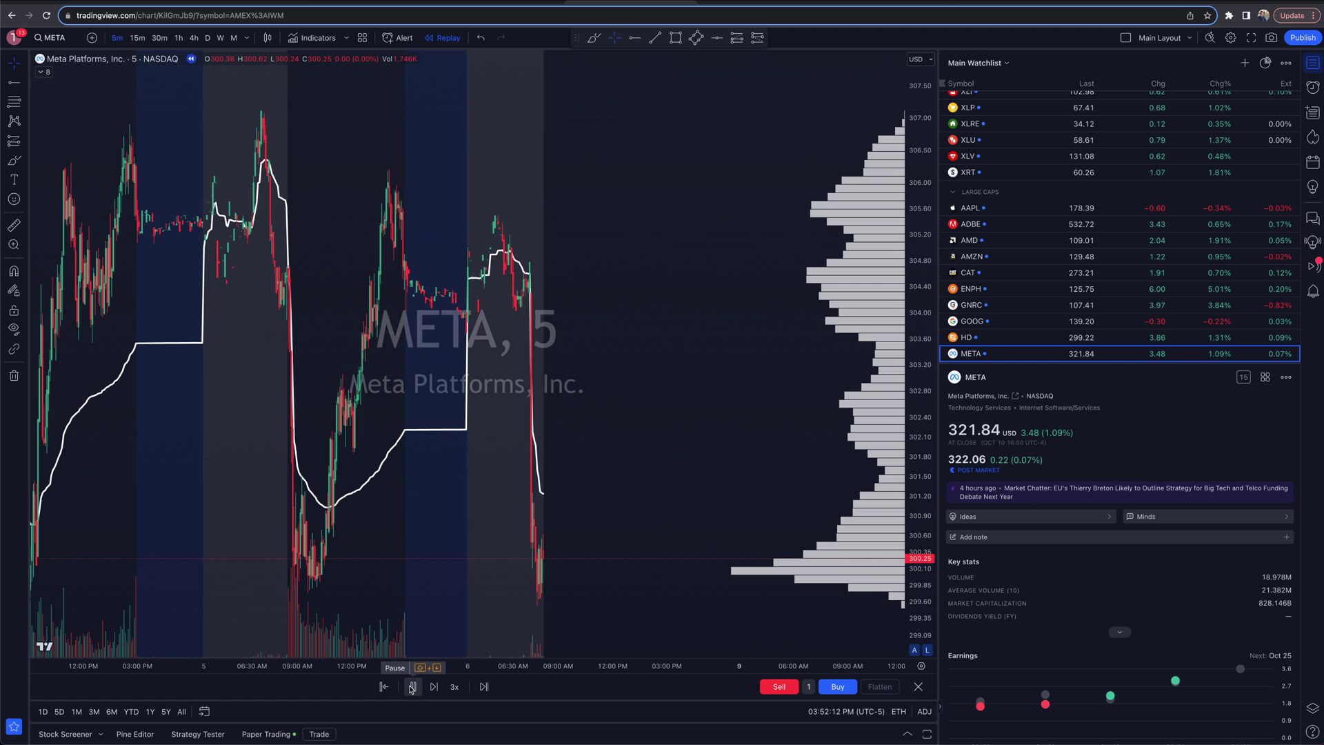
Play the META replay at 3x speed up to about 10:00 AM on 06 Oct '23 and pause it
scroll(576, 498, up, 5)
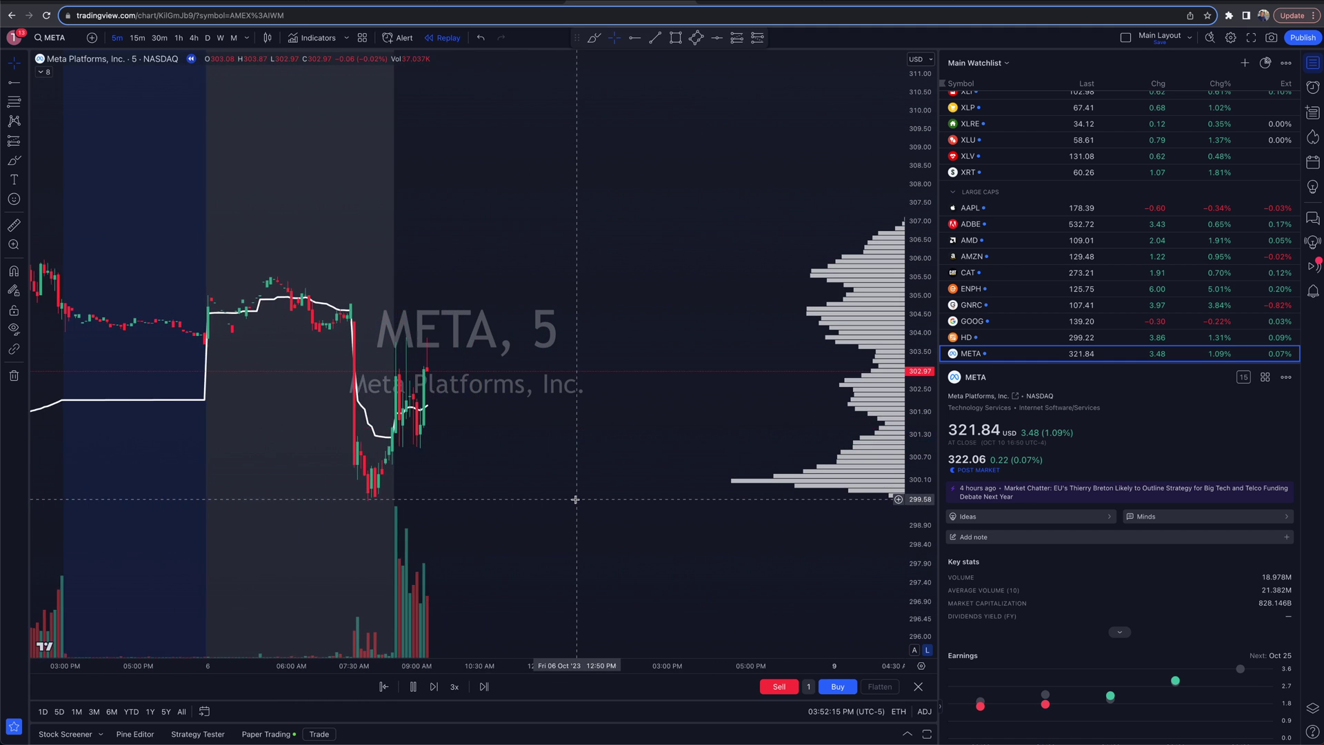
scroll(575, 498, up, 3)
key(shift+Down)
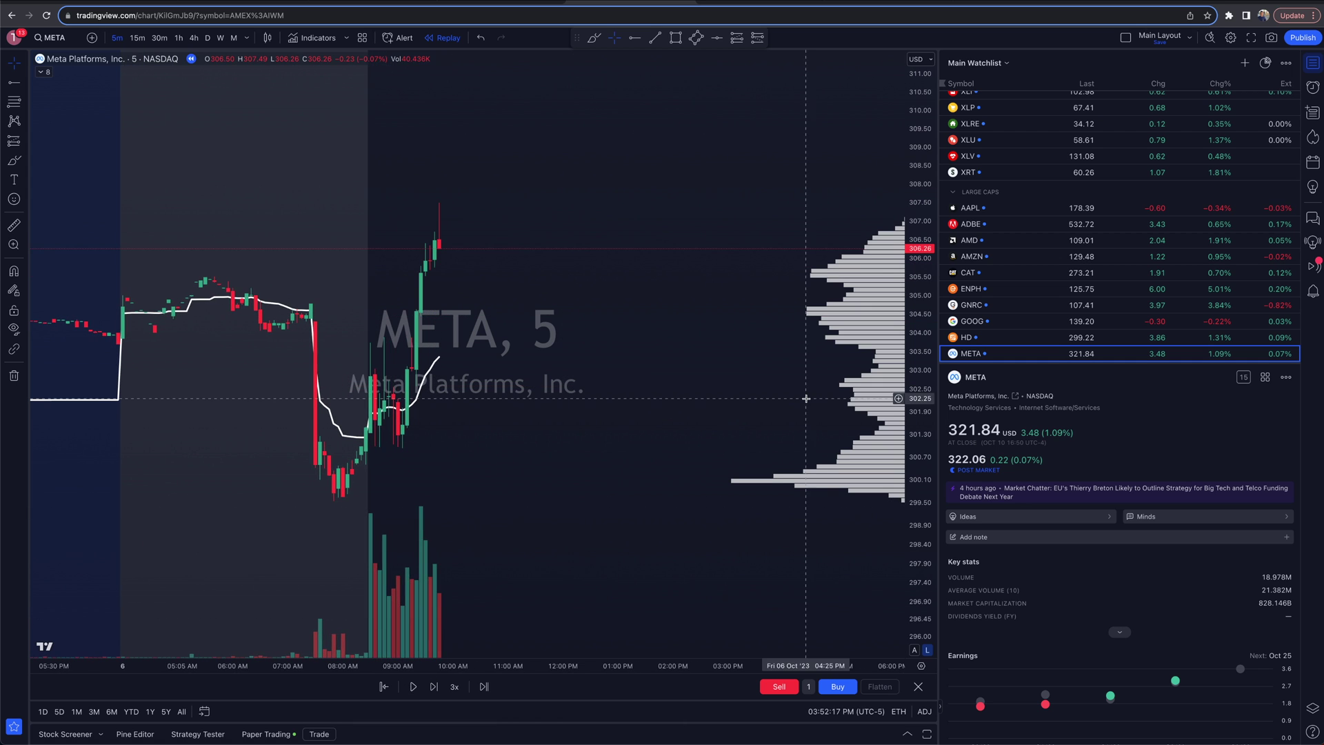
scroll(805, 398, left, 3)
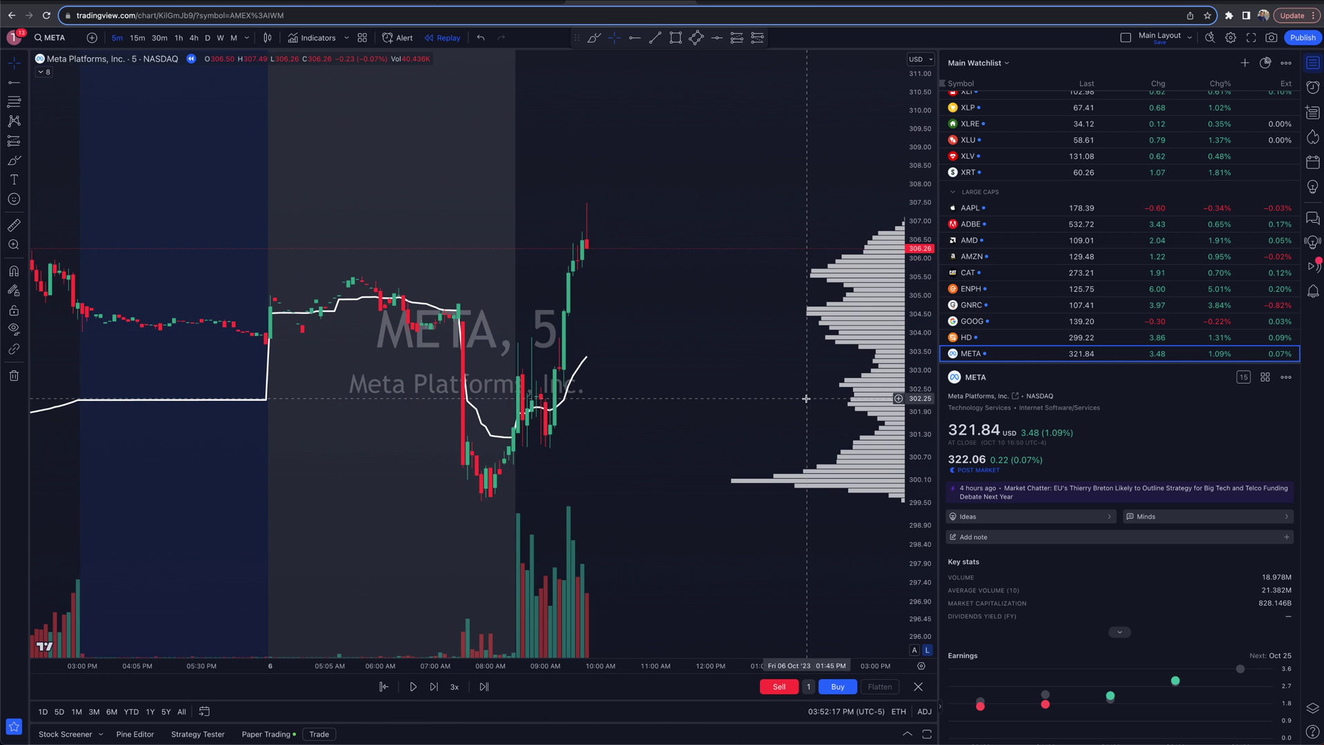
Set the replay speed to 1x and restart the replay around the regular-session open on Fri 06 Oct '23
click(455, 687)
click(457, 612)
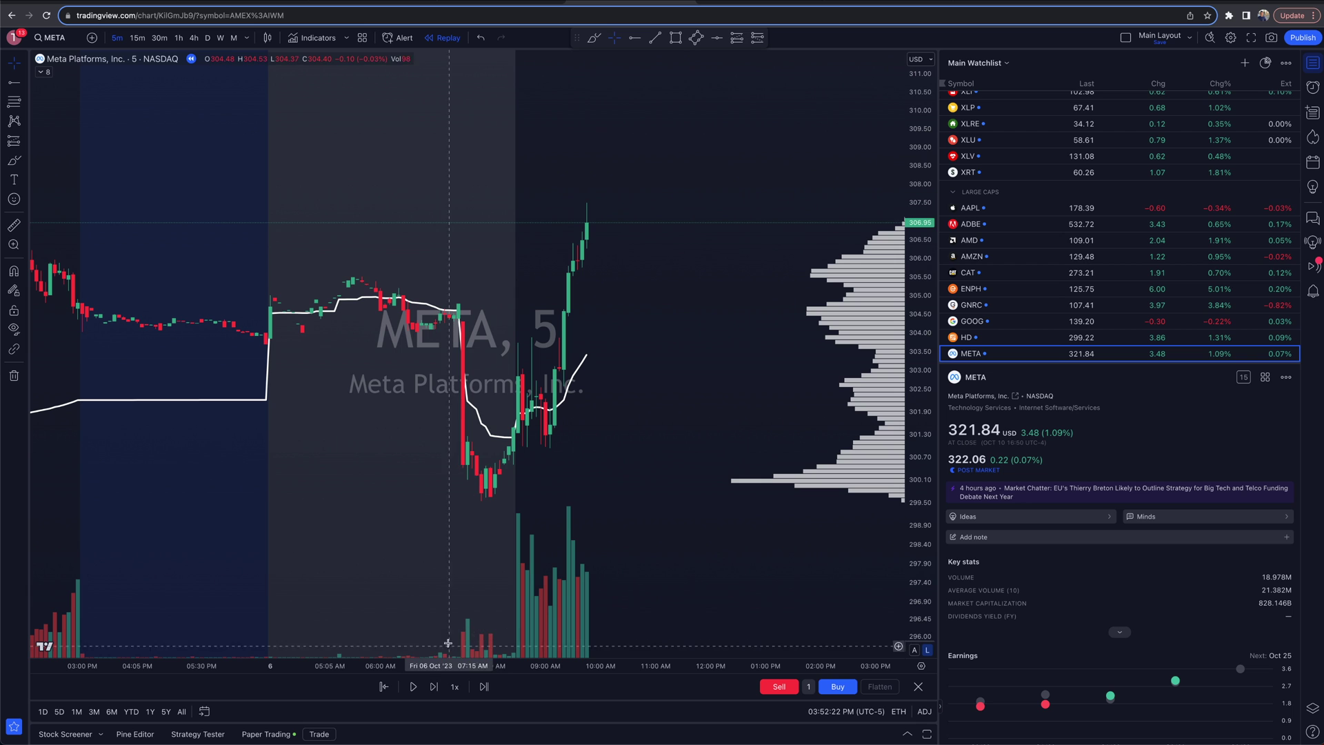
click(384, 686)
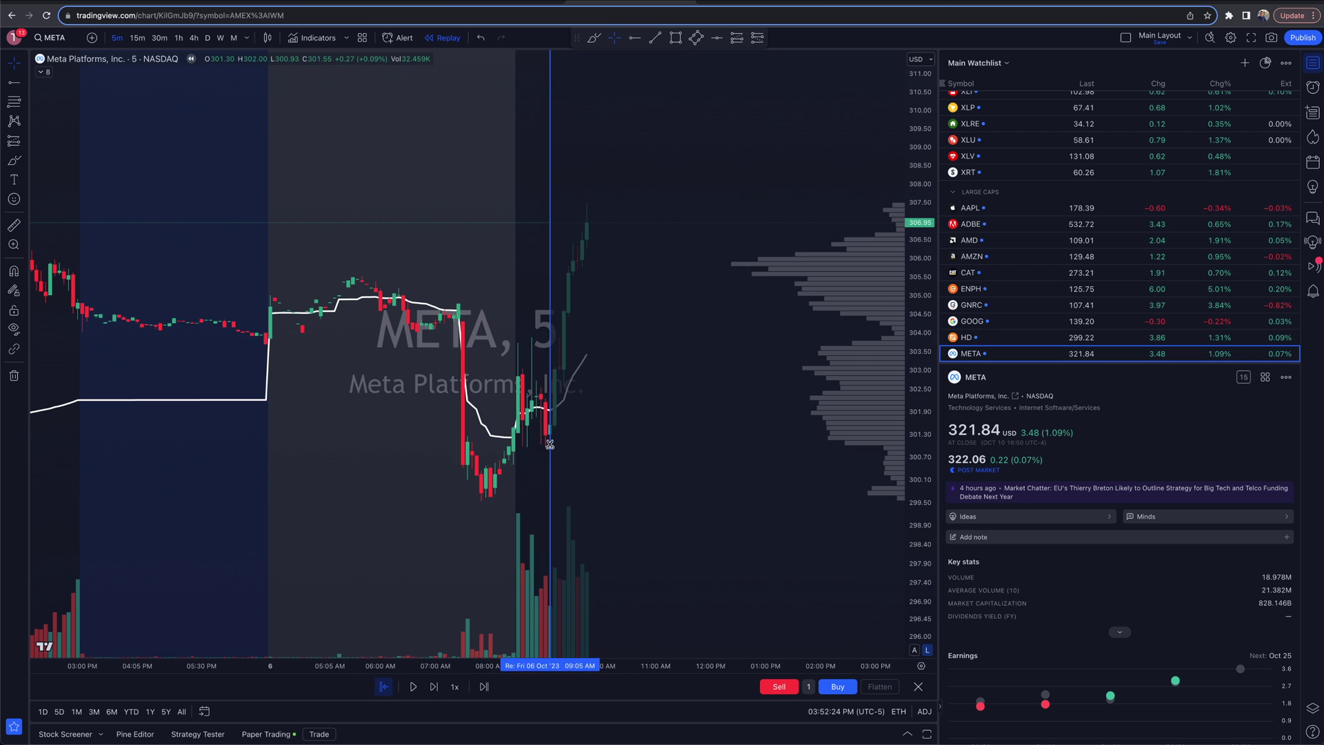
click(517, 440)
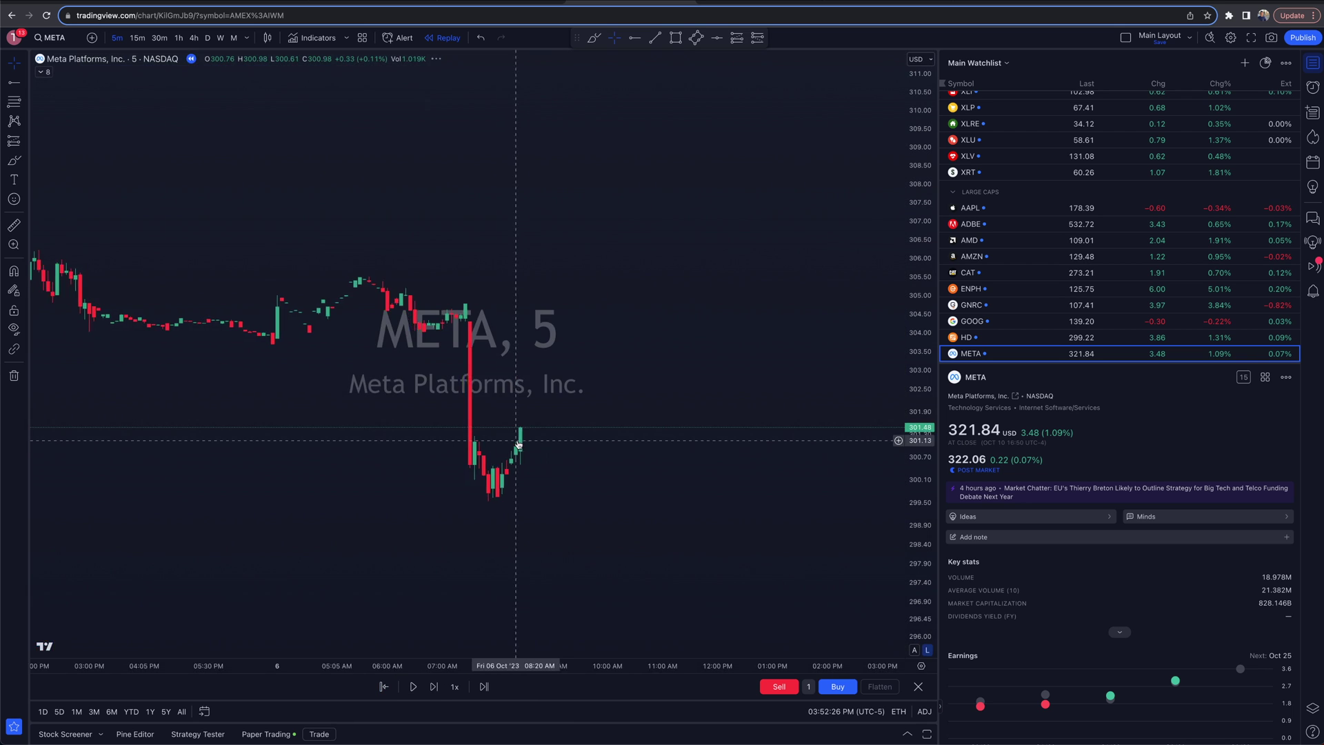
Play the META replay at 1x speed and pause it at about 09:00 AM
click(411, 687)
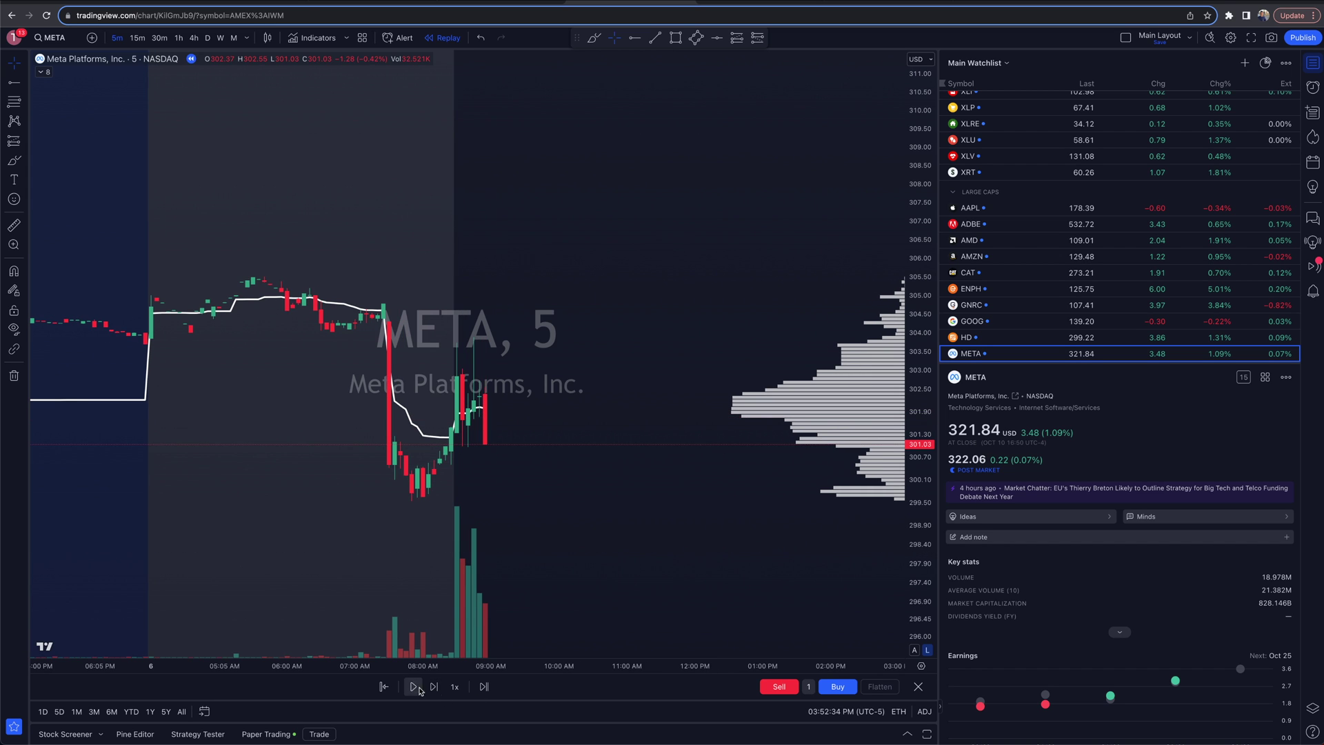
scroll(631, 524, up, 3)
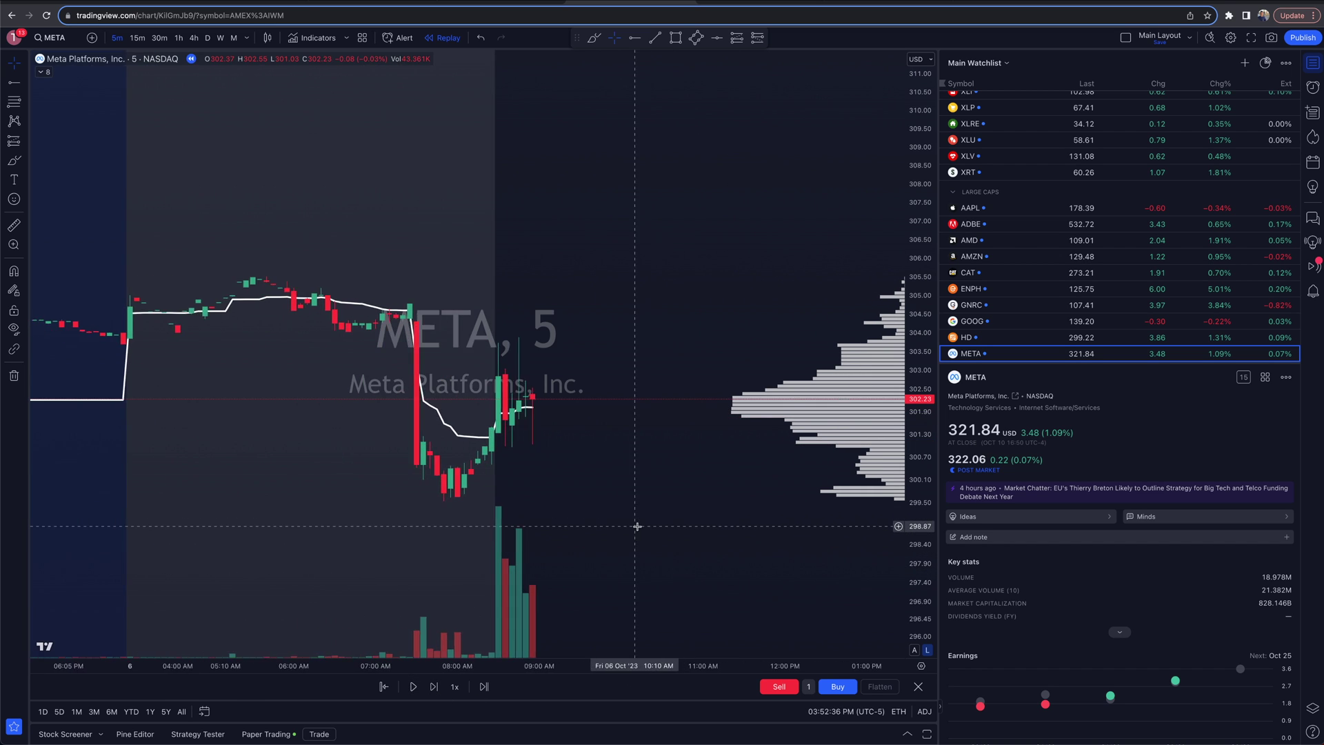
scroll(637, 526, up, 1)
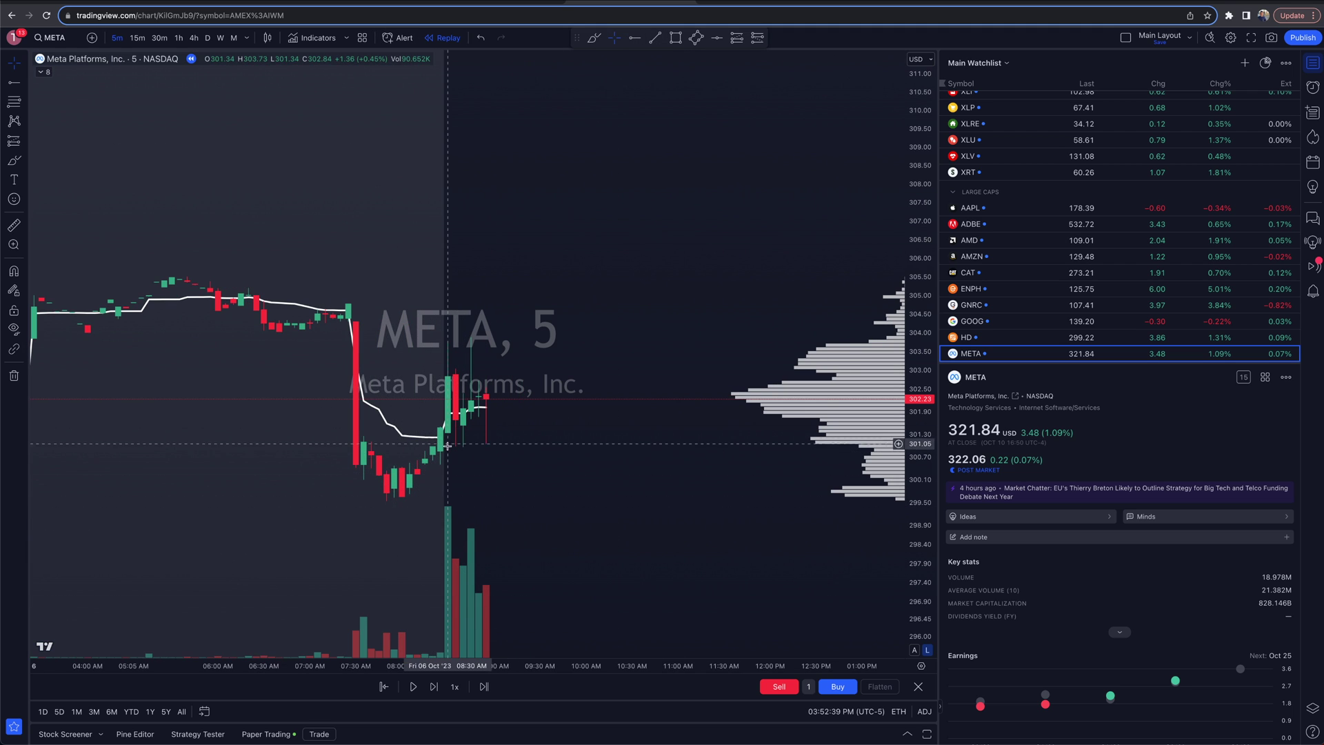
Draw horizontal rays at 300.92 from the 08:30 AM bar and at 303.90 from the 08:05 AM bar, bracketing the opening range
click(634, 37)
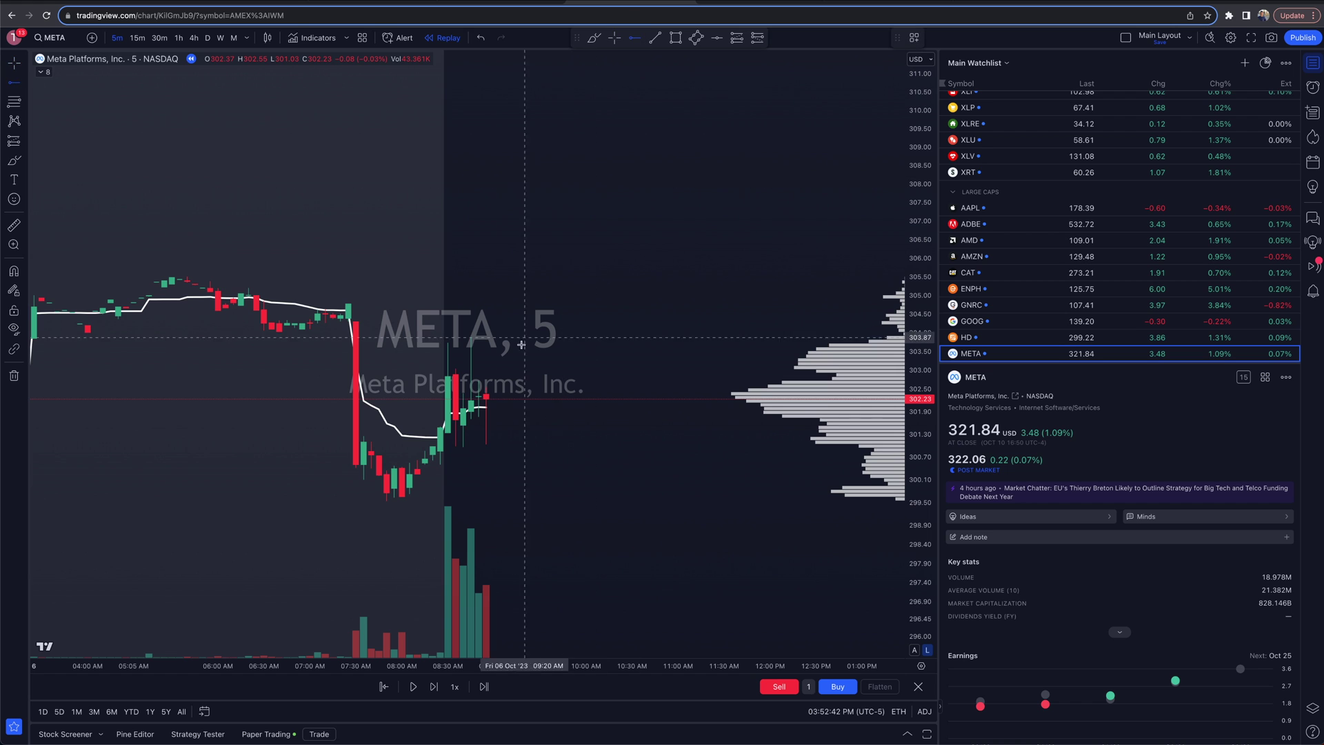
click(444, 449)
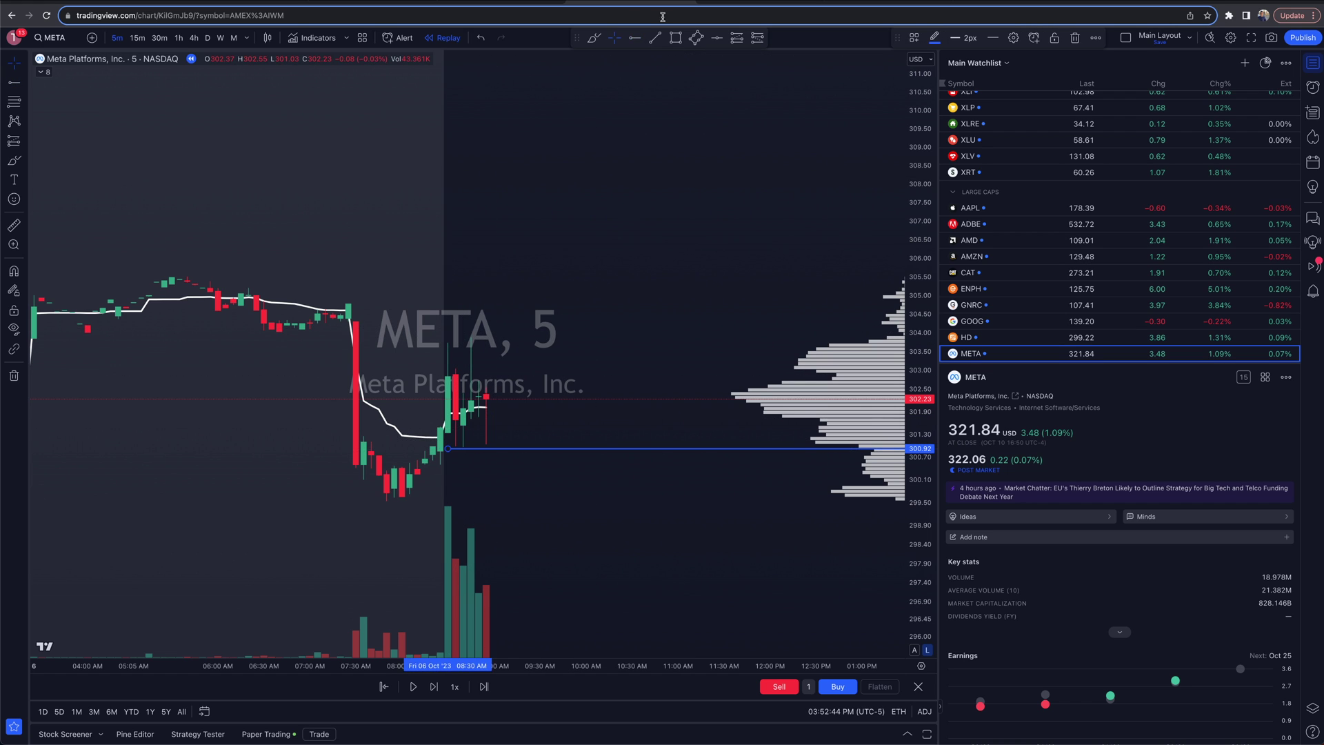
click(634, 37)
click(411, 337)
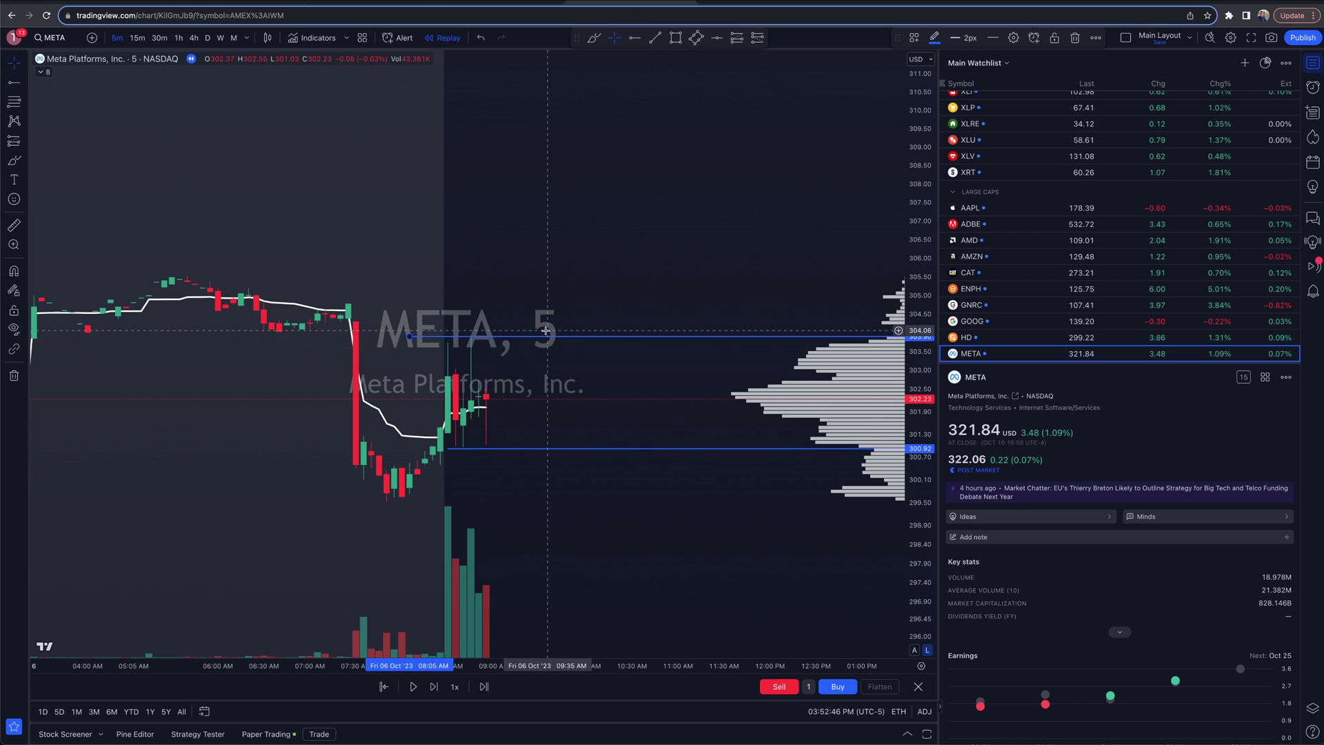
scroll(410, 332, left, 5)
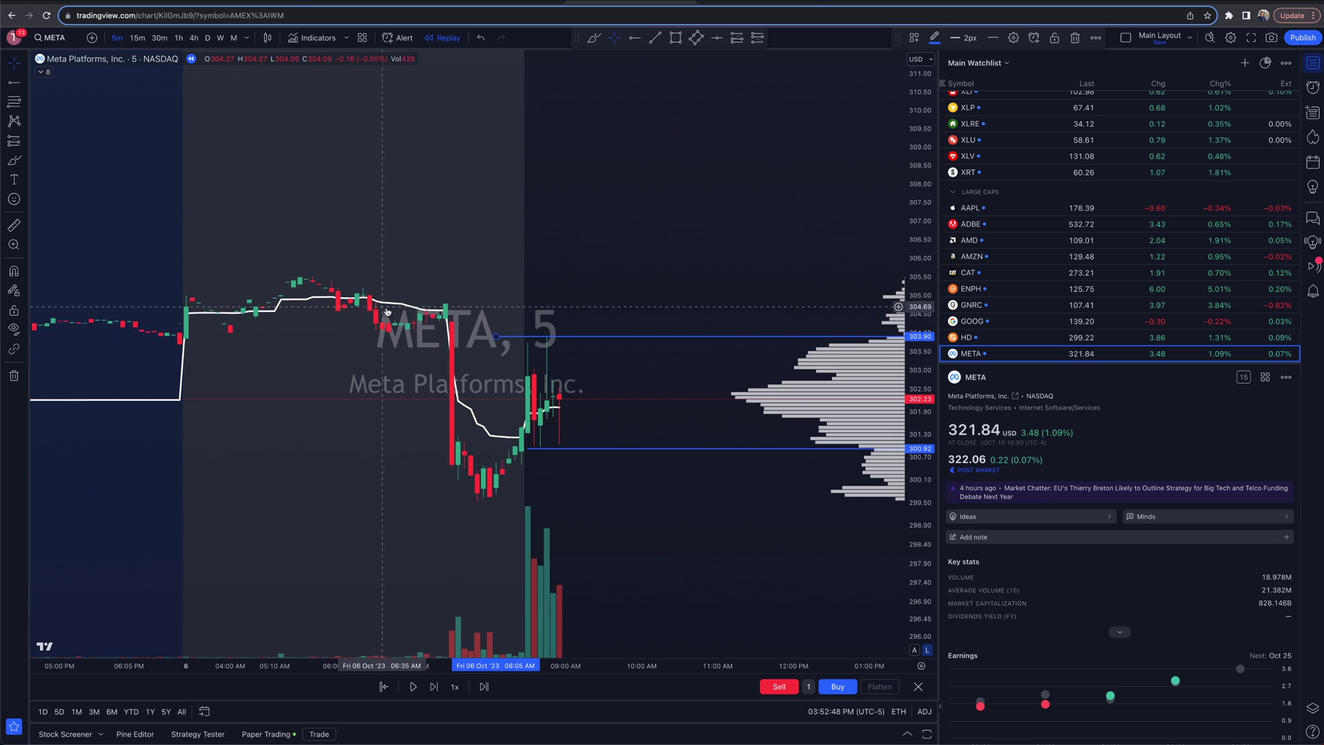
scroll(483, 336, up, 1)
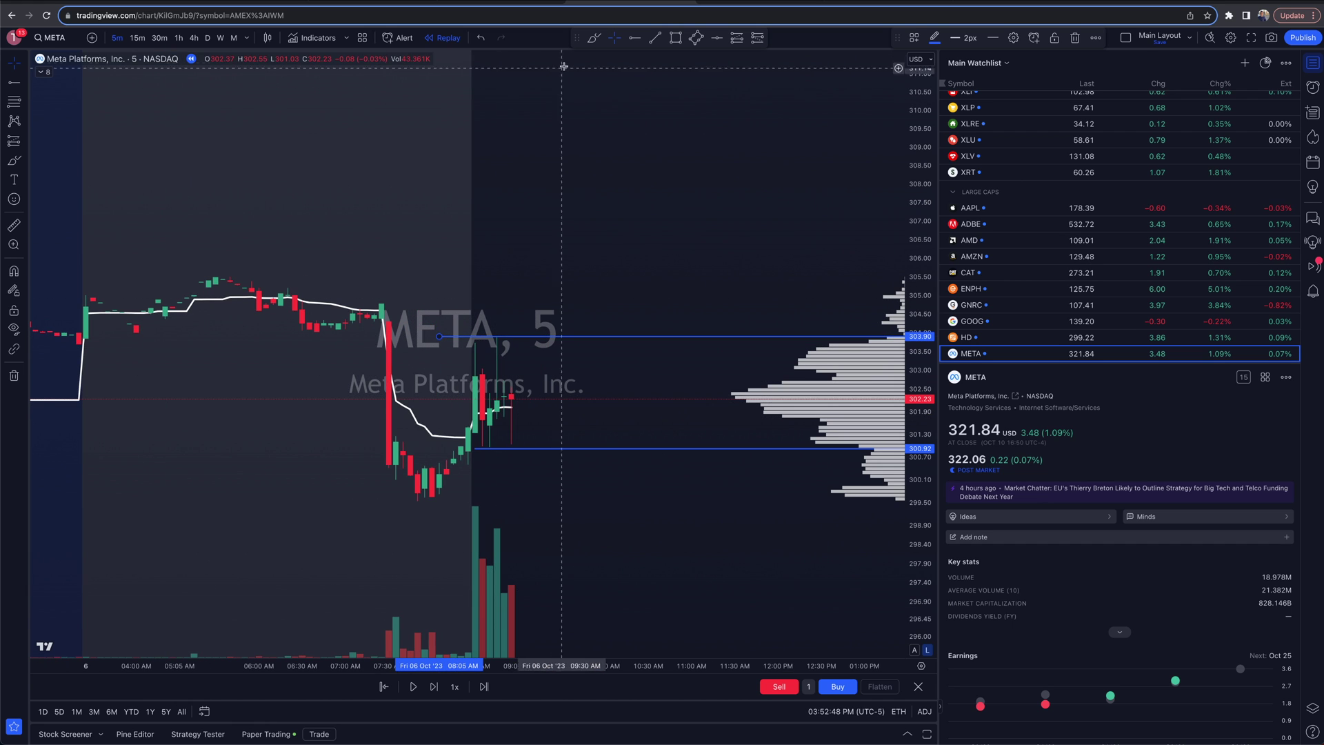
Sketch brush marks near the 303.90 and 300.92 rays on the META chart, and undo the strokes
drag(539, 342, 613, 386)
click(594, 37)
drag(618, 339, 574, 369)
mouse_move(569, 463)
mouse_down()
mouse_move(590, 494)
mouse_move(554, 491)
mouse_up()
key(ctrl+z)
key(ctrl+z)
key(ctrl+z)
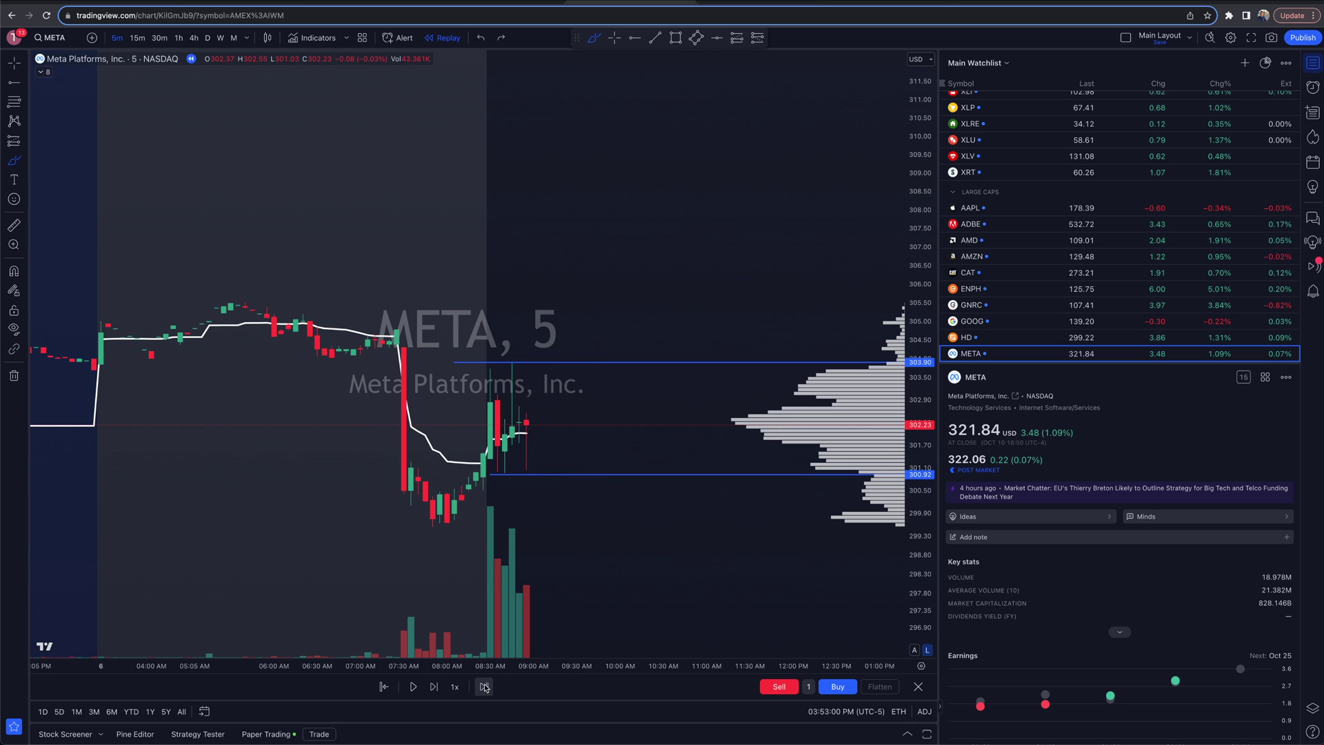
Advance the paused META replay one bar at a time to the 09:20 AM bar that breaks above the 303.90 ray
click(433, 688)
click(433, 687)
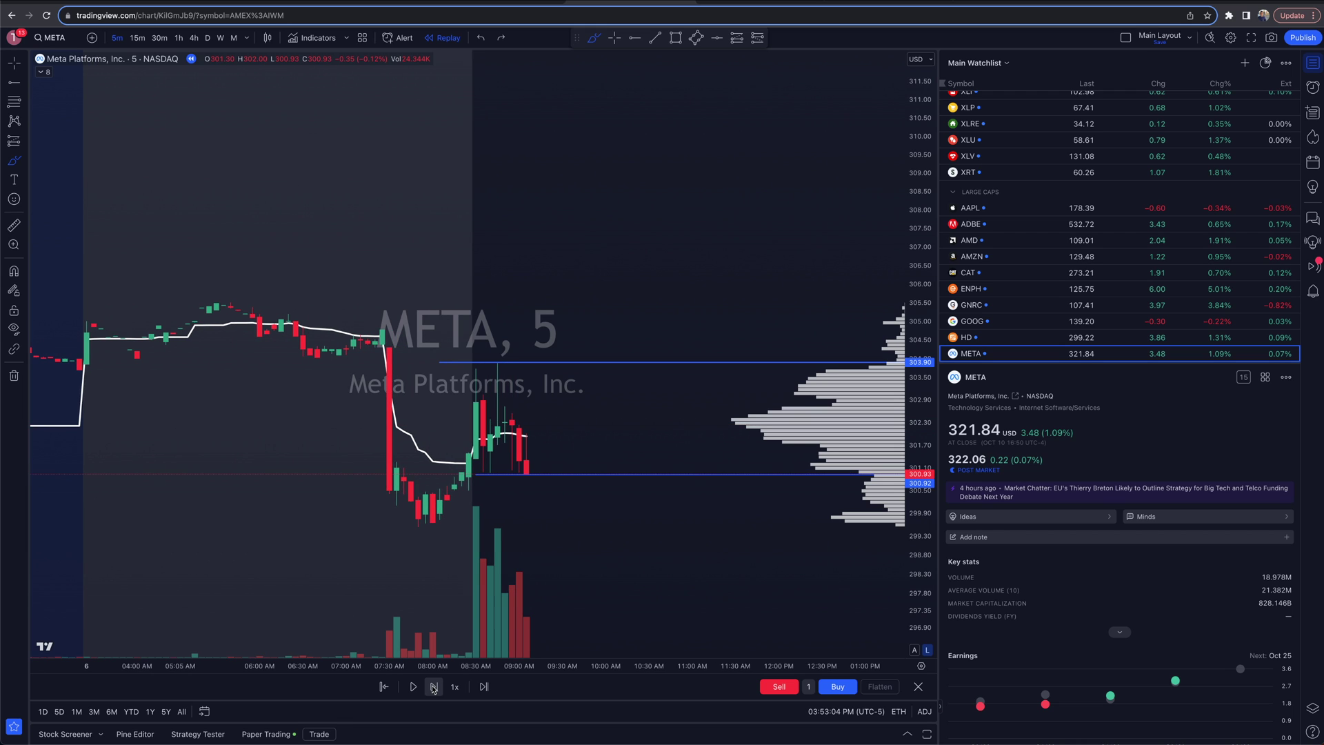
click(433, 687)
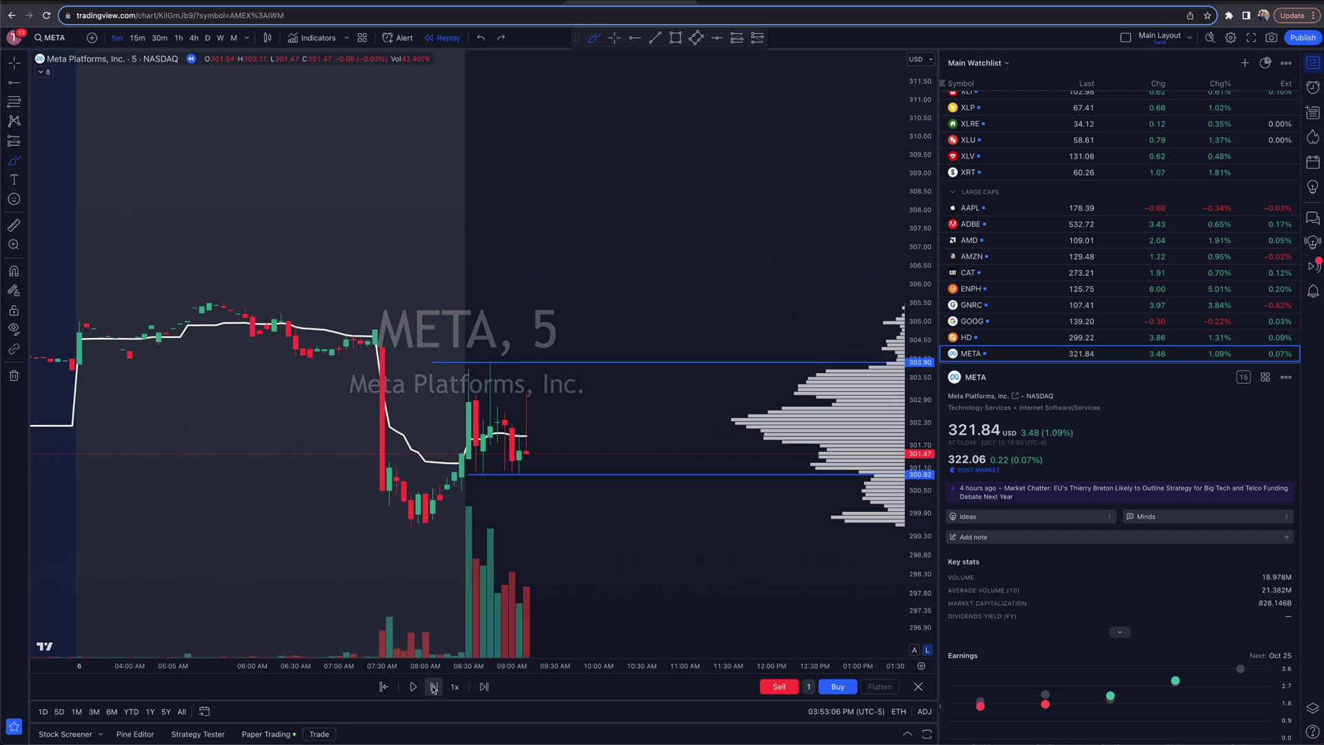
click(433, 687)
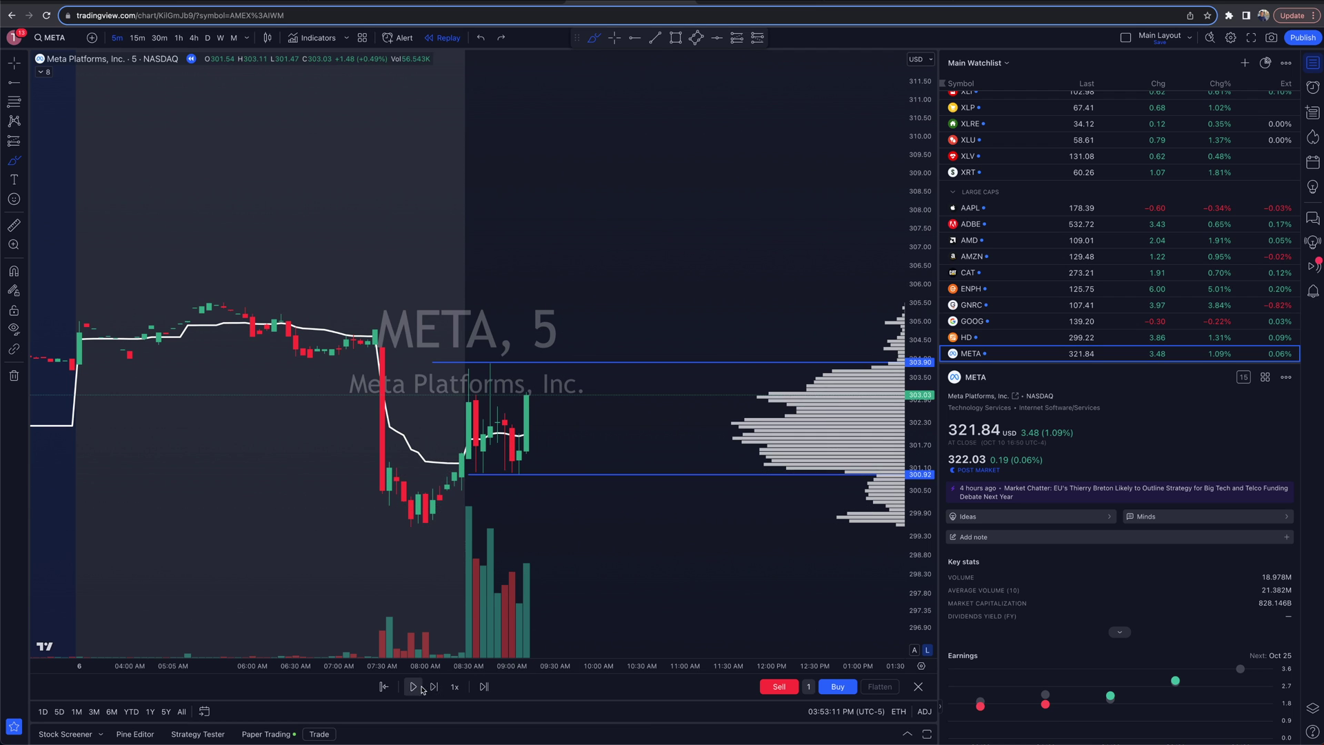
click(432, 687)
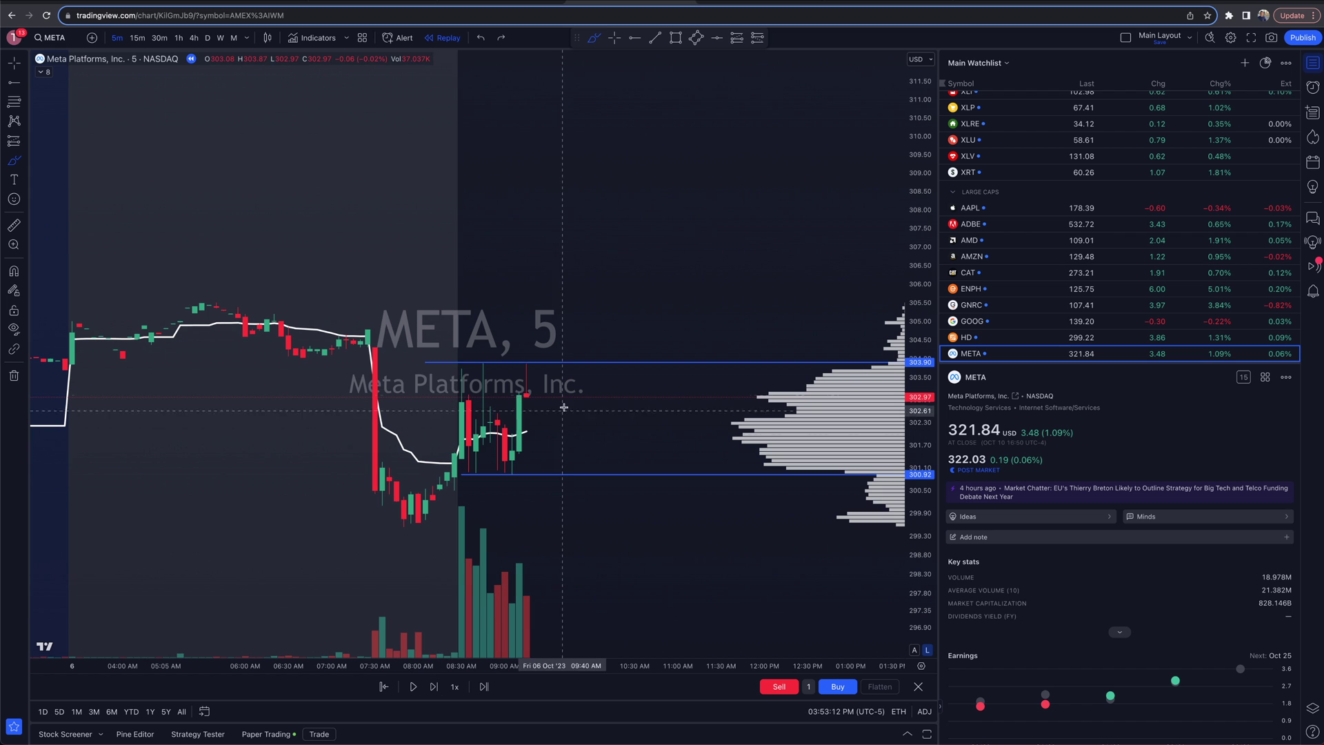
click(433, 687)
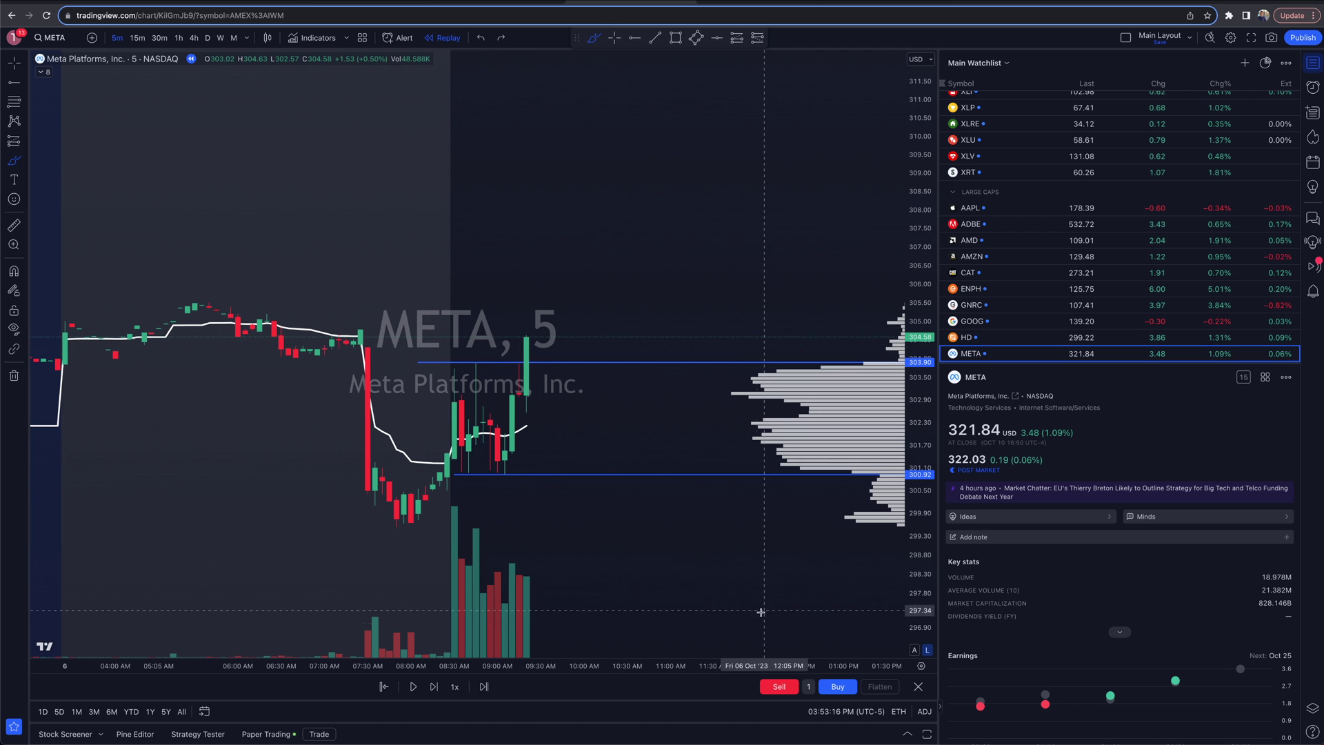
Set the replay order quantity to 100 and buy 100 META shares on the breakout bar
click(809, 686)
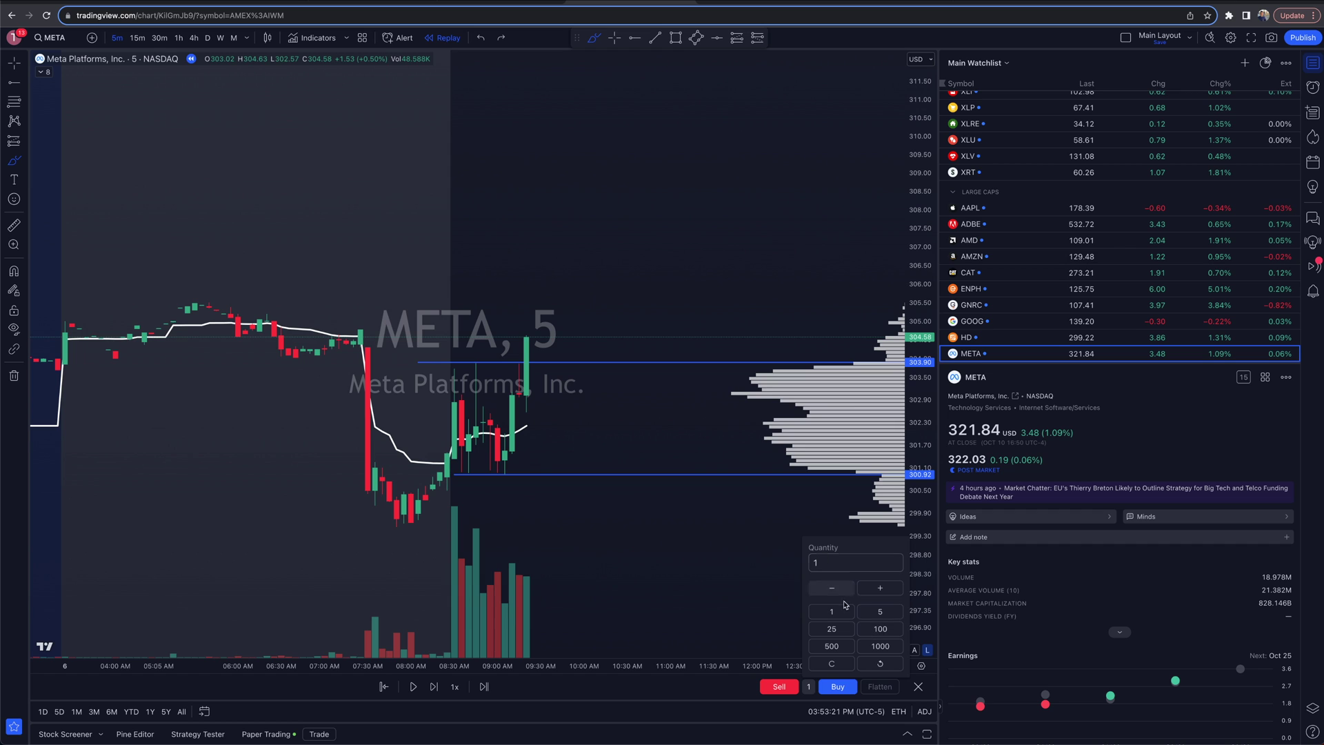
click(878, 630)
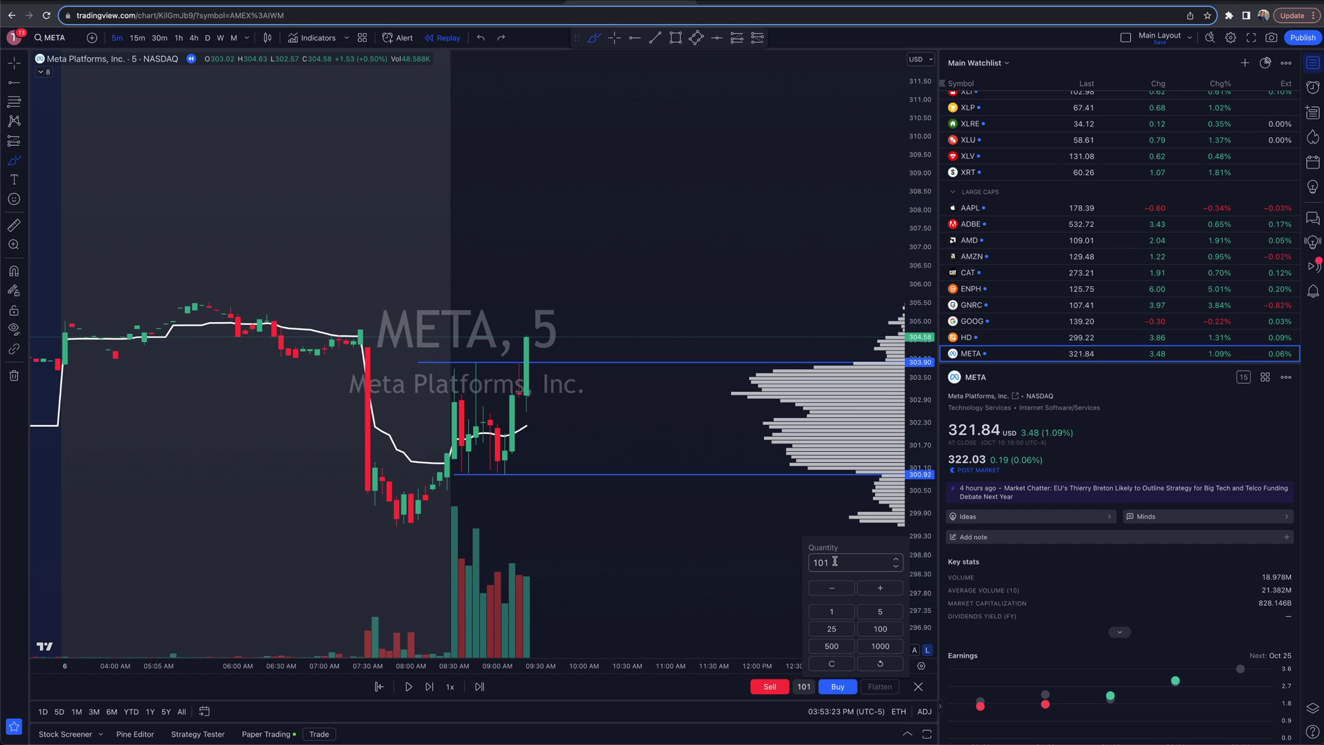
key(BackSpace)
text(0)
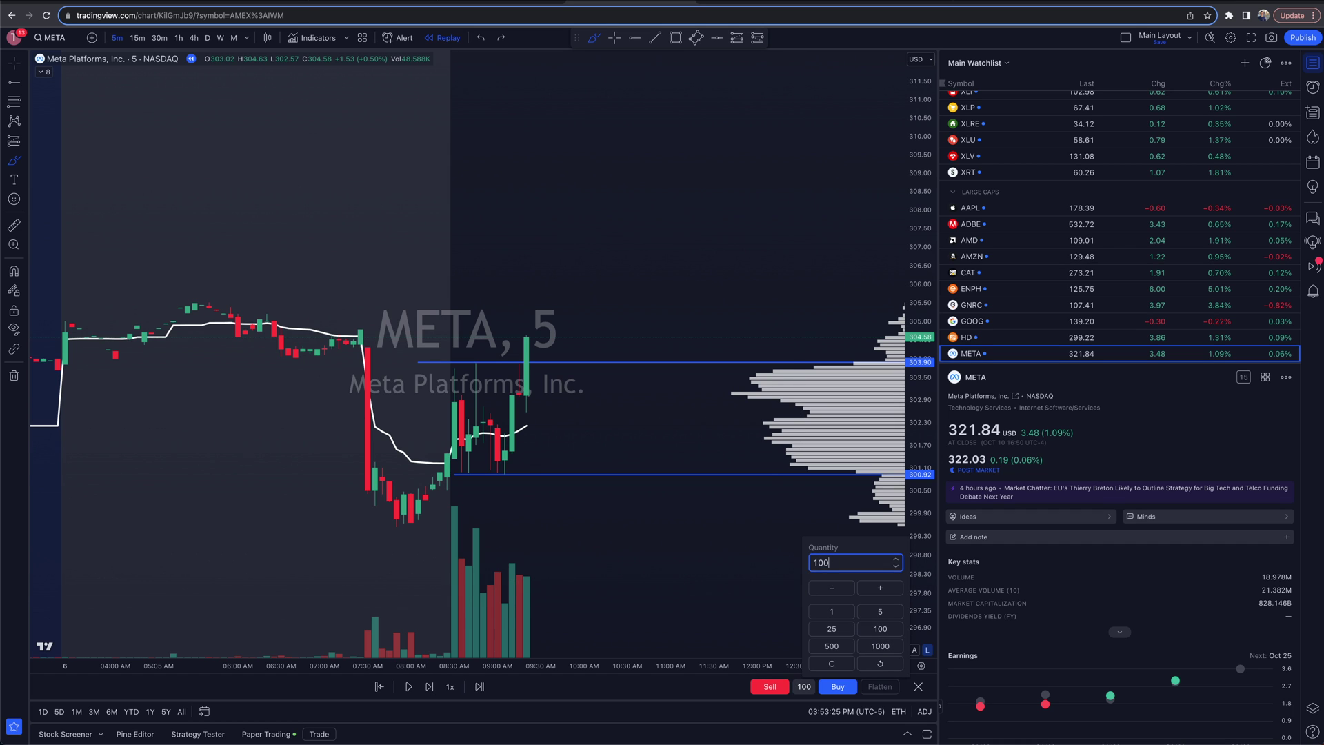
click(771, 552)
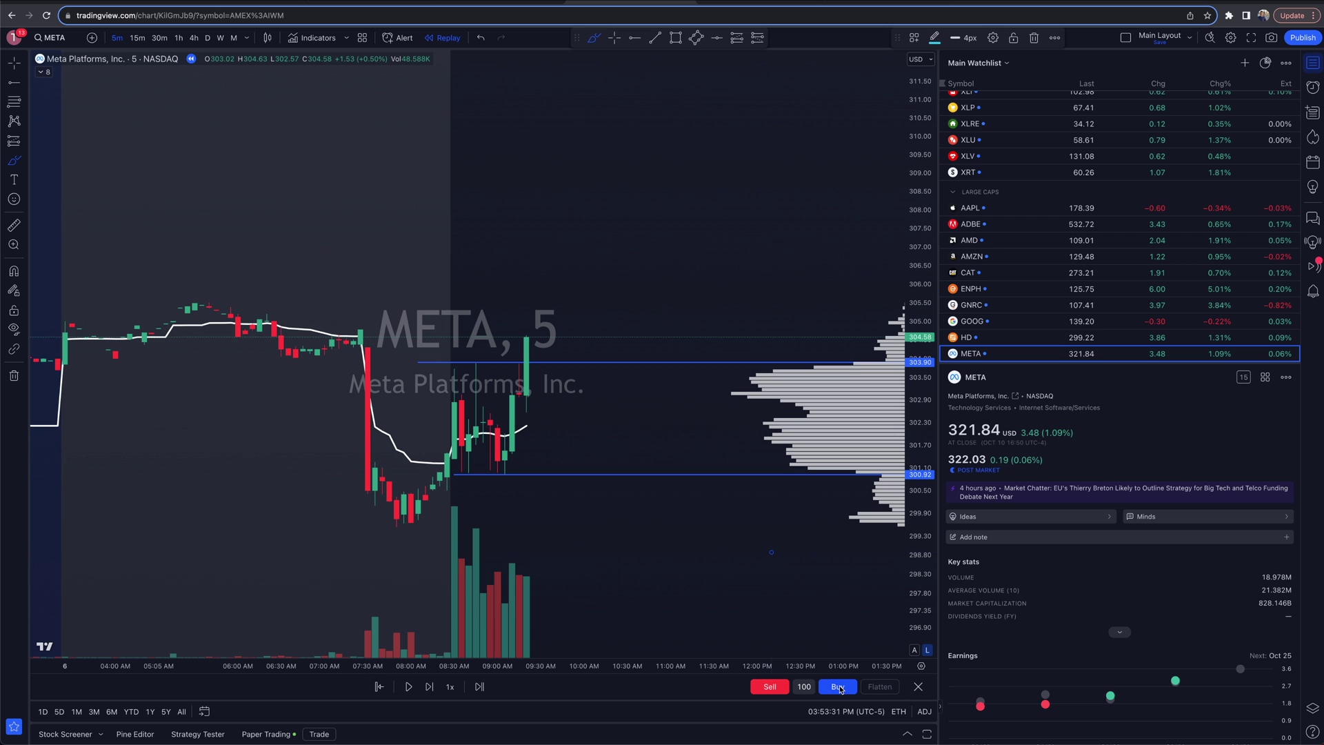
click(838, 686)
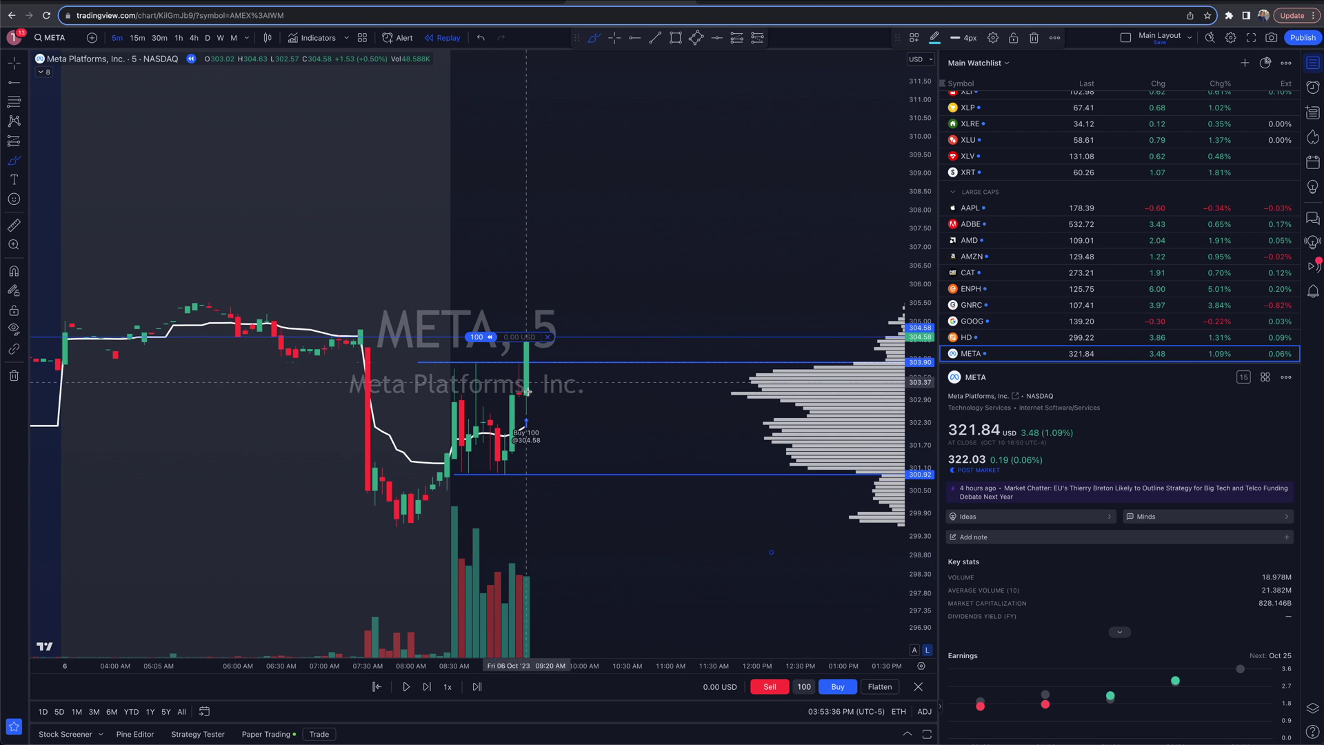
Circle the buy execution marker below the breakout bar with the Brush, and undo the stroke
mouse_move(548, 411)
mouse_down()
mouse_move(580, 445)
mouse_move(552, 414)
mouse_up()
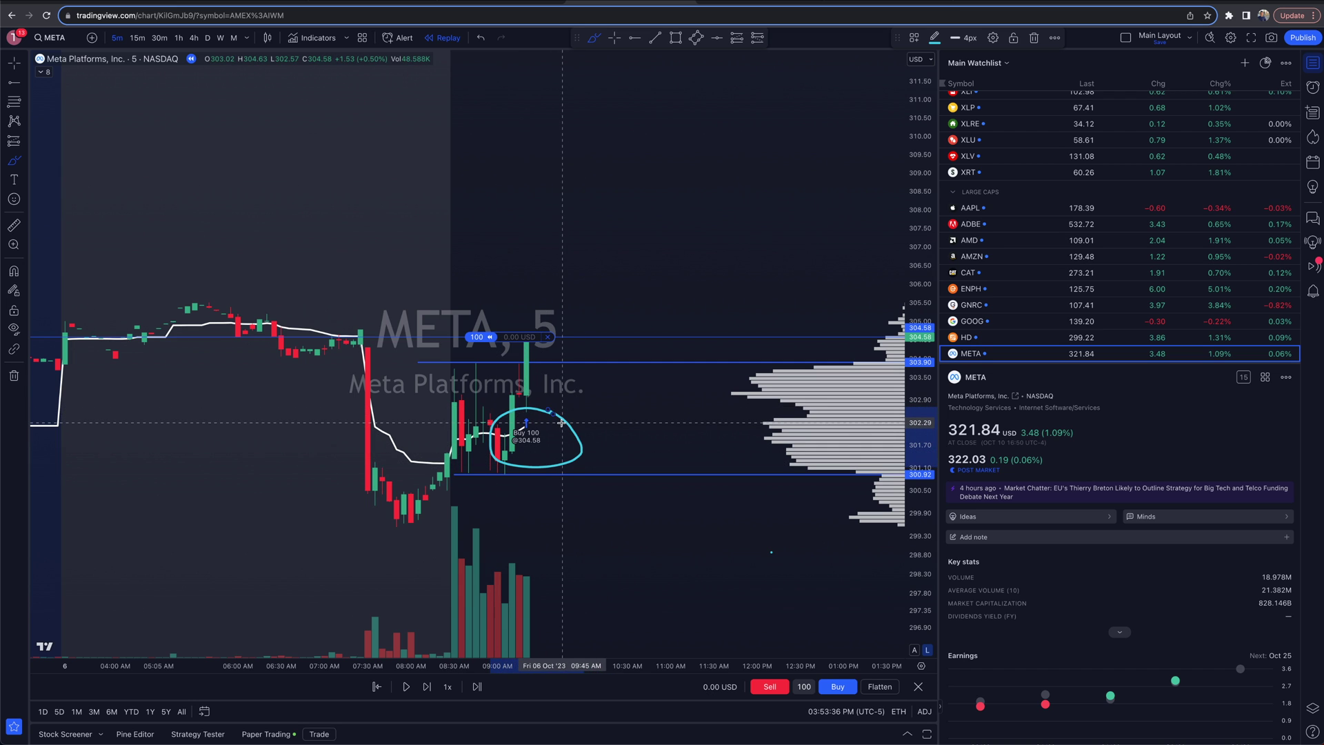
key(super+z)
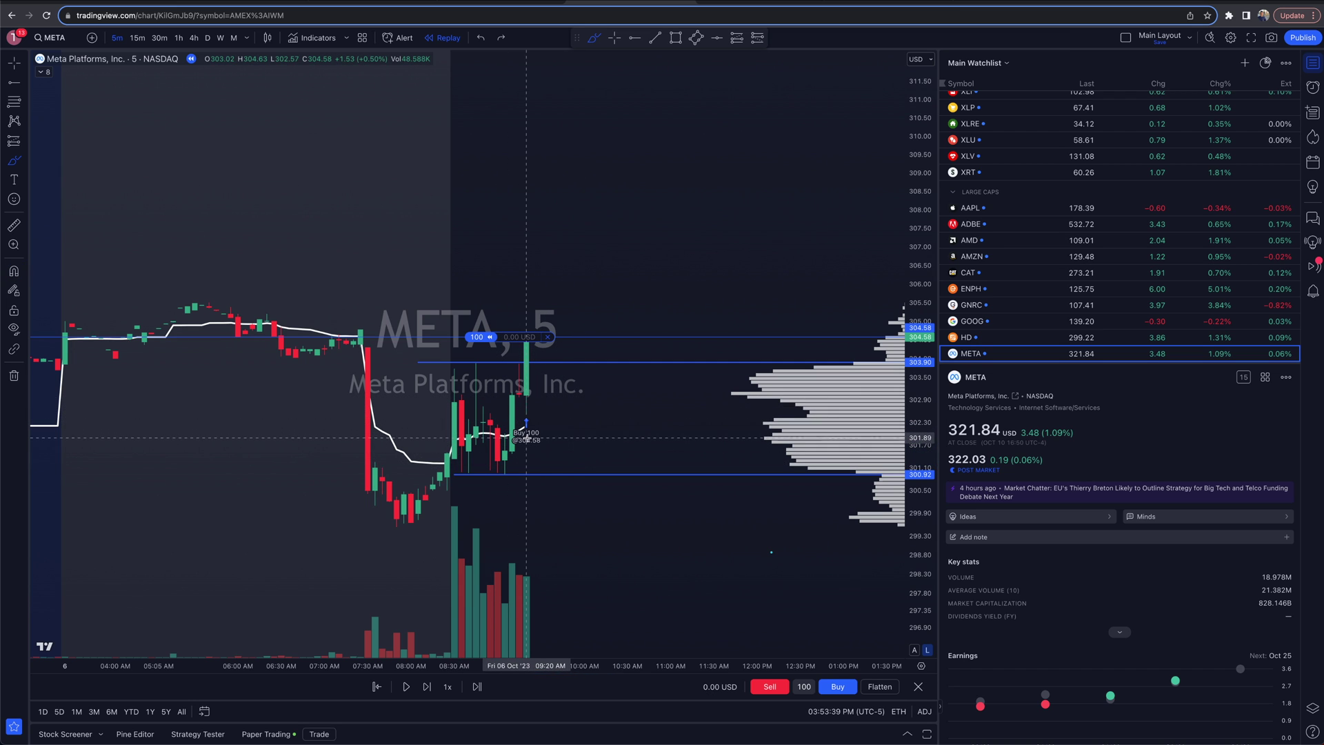
Try toggling the Positions and Executions display options in the chart's Trading settings, restore them, and accept the dialog
click(1230, 37)
click(550, 278)
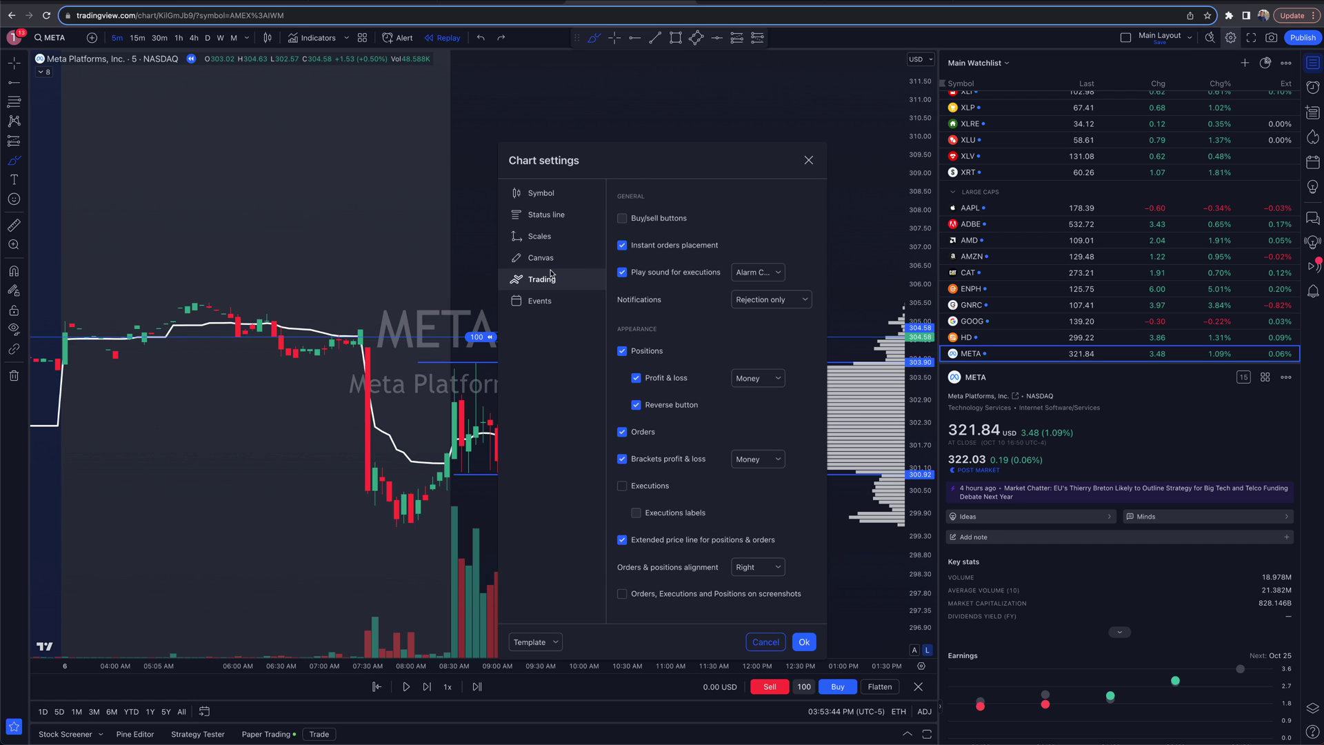
click(621, 351)
click(622, 352)
drag(767, 159, 992, 127)
click(848, 403)
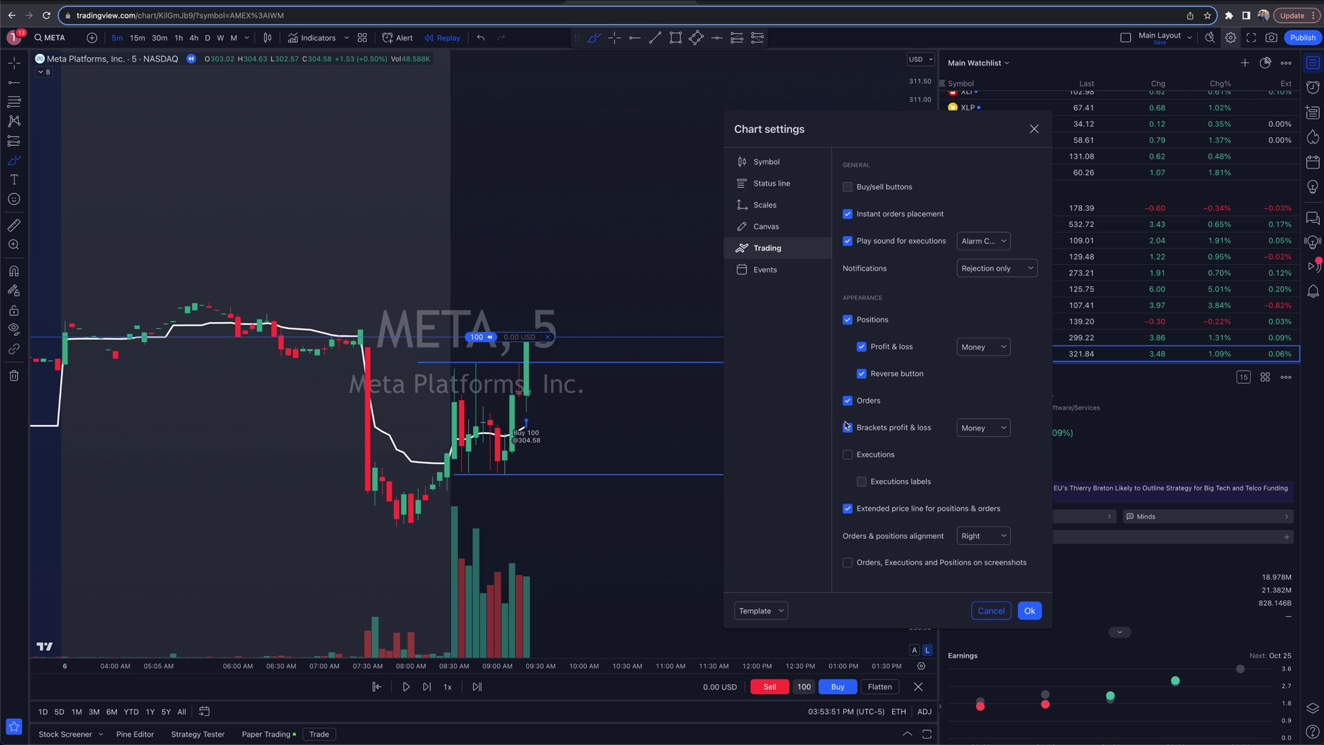
click(850, 458)
click(849, 456)
click(1028, 611)
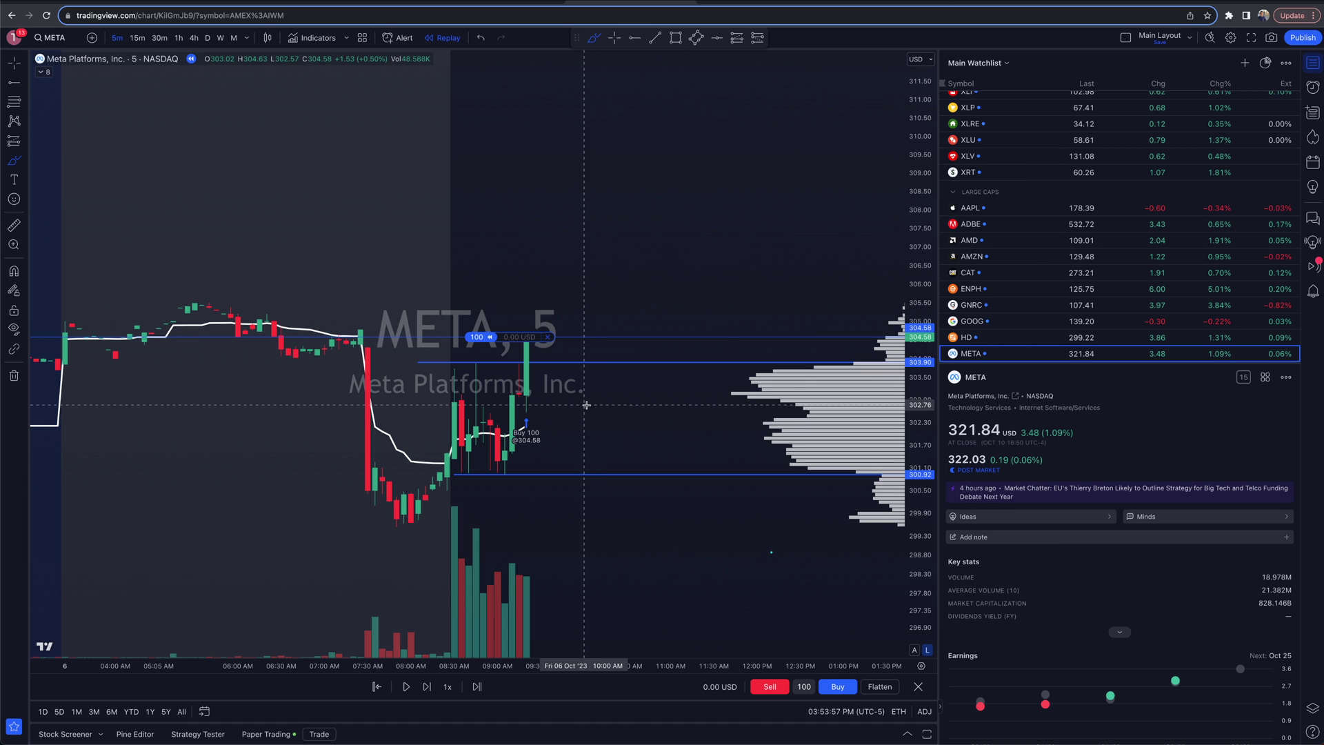
Advance the META replay by two bars, play it at 1x speed, and pause it at about 10:45 AM
click(426, 686)
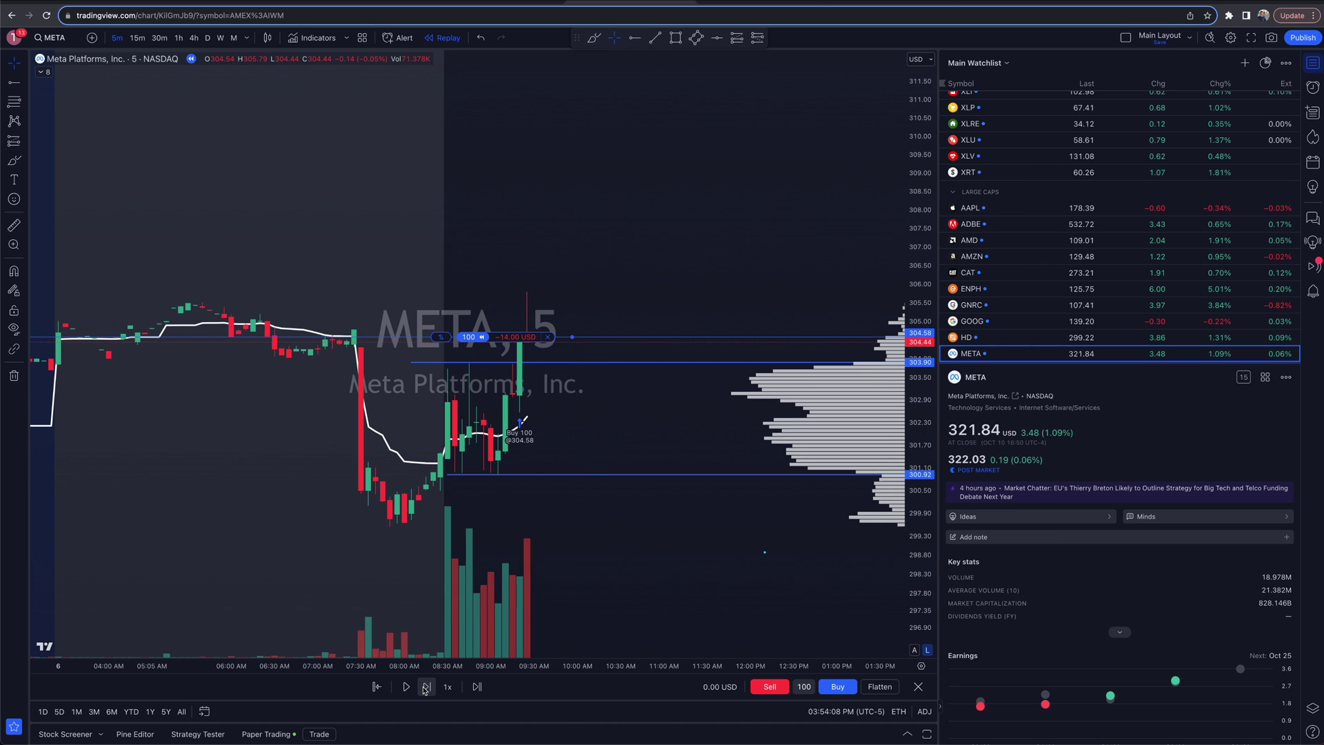
click(426, 687)
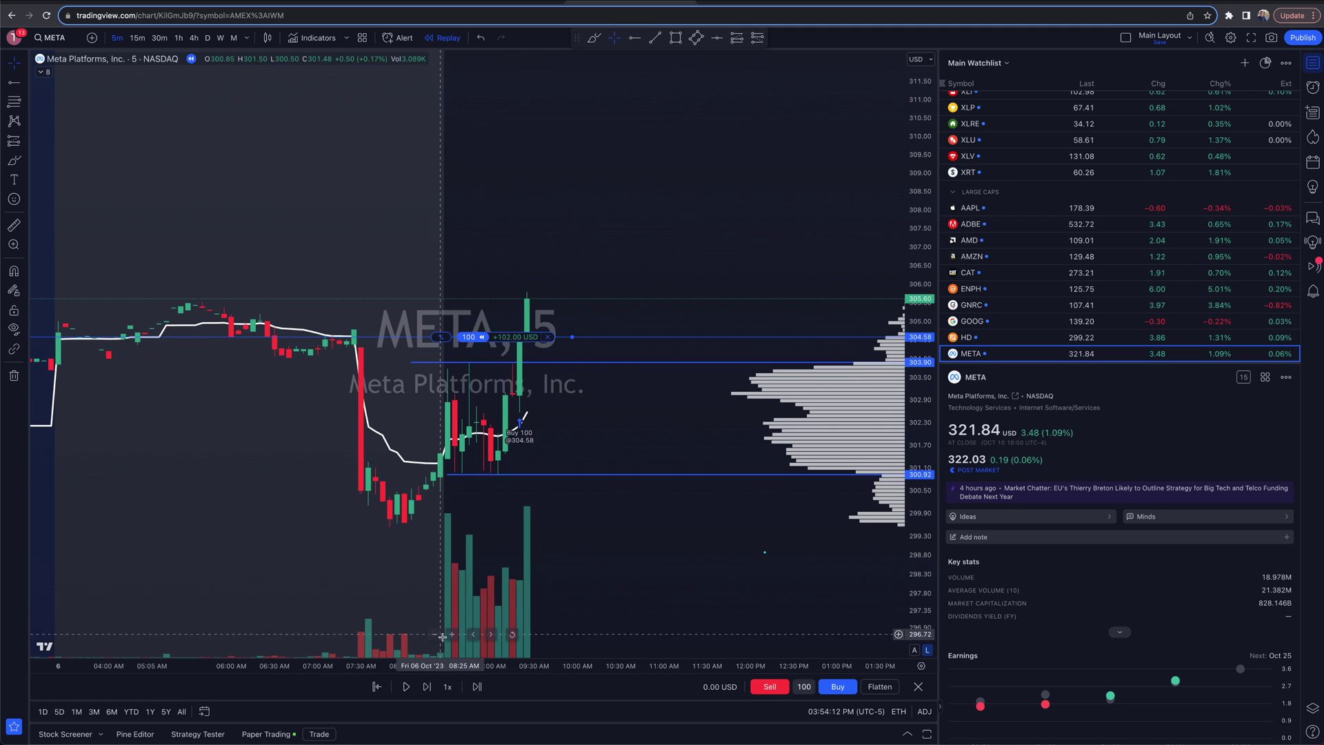
click(406, 688)
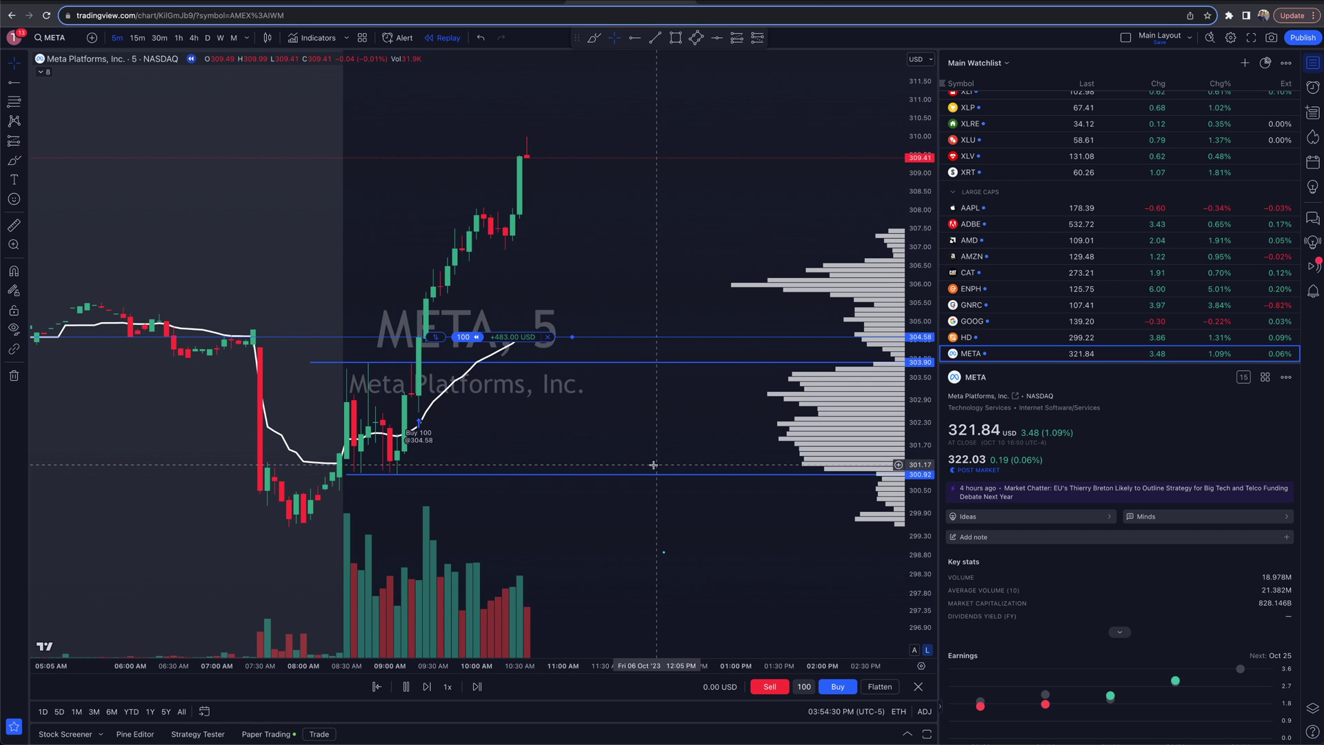
click(406, 686)
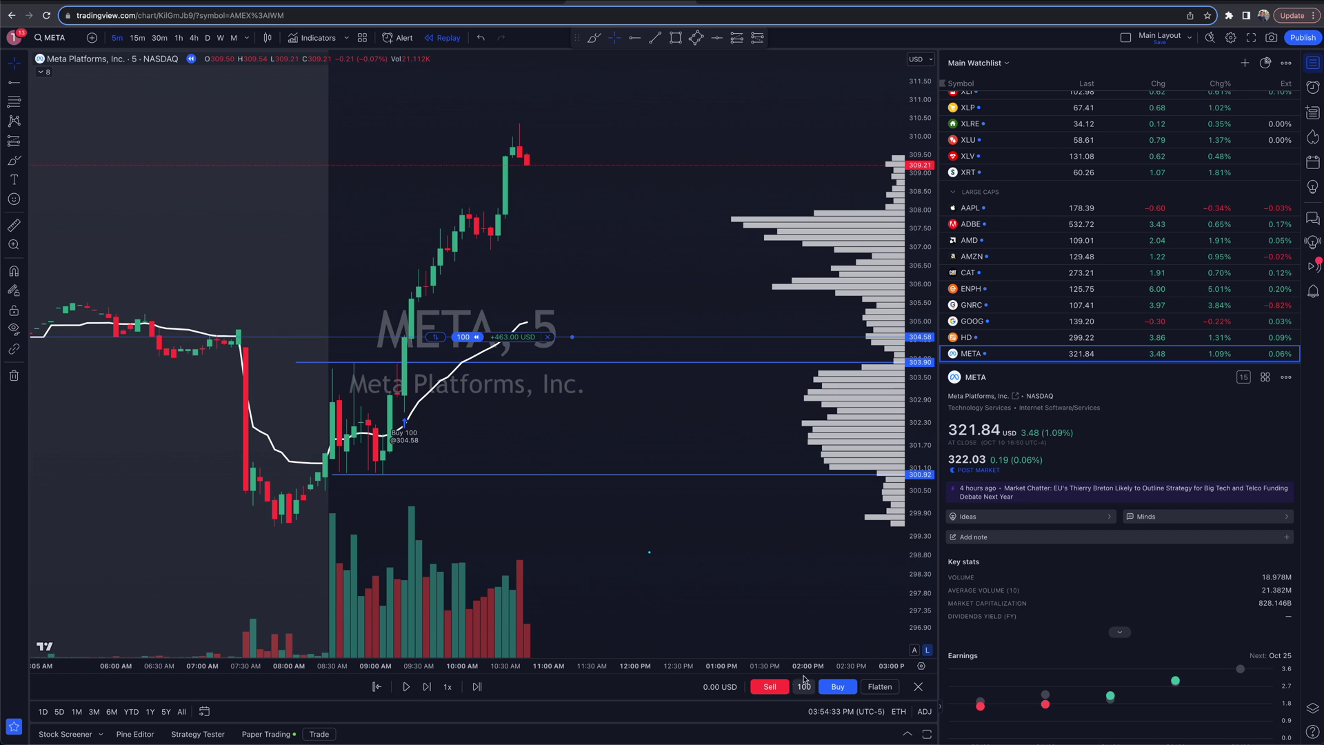
Flatten the 100-share META position, and end the replay by jumping to real time and dismissing the results summary
click(877, 686)
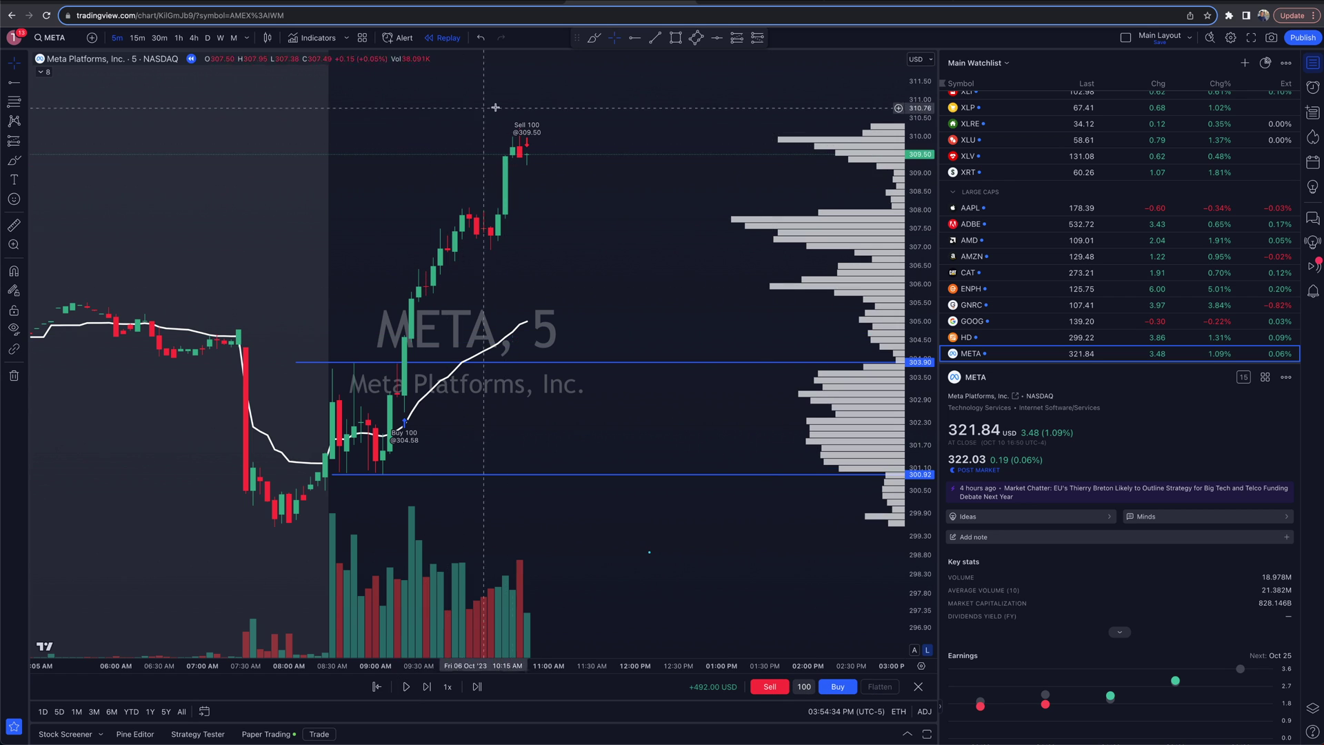
click(476, 687)
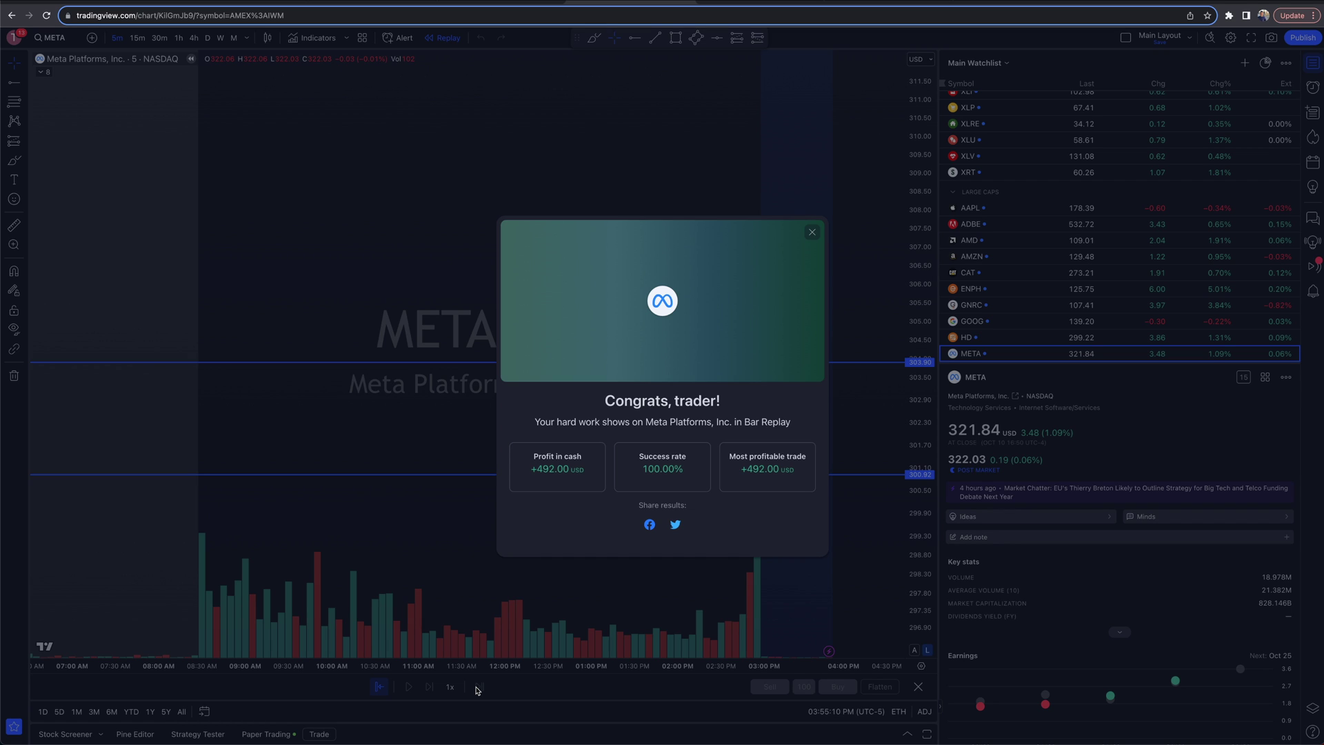
click(812, 234)
Open MESZ2023 from the watchlist's Futures Trading section and play its replay from about 08:45 AM on Tue 10 Oct '23
scroll(1019, 304, down, 10)
click(1016, 349)
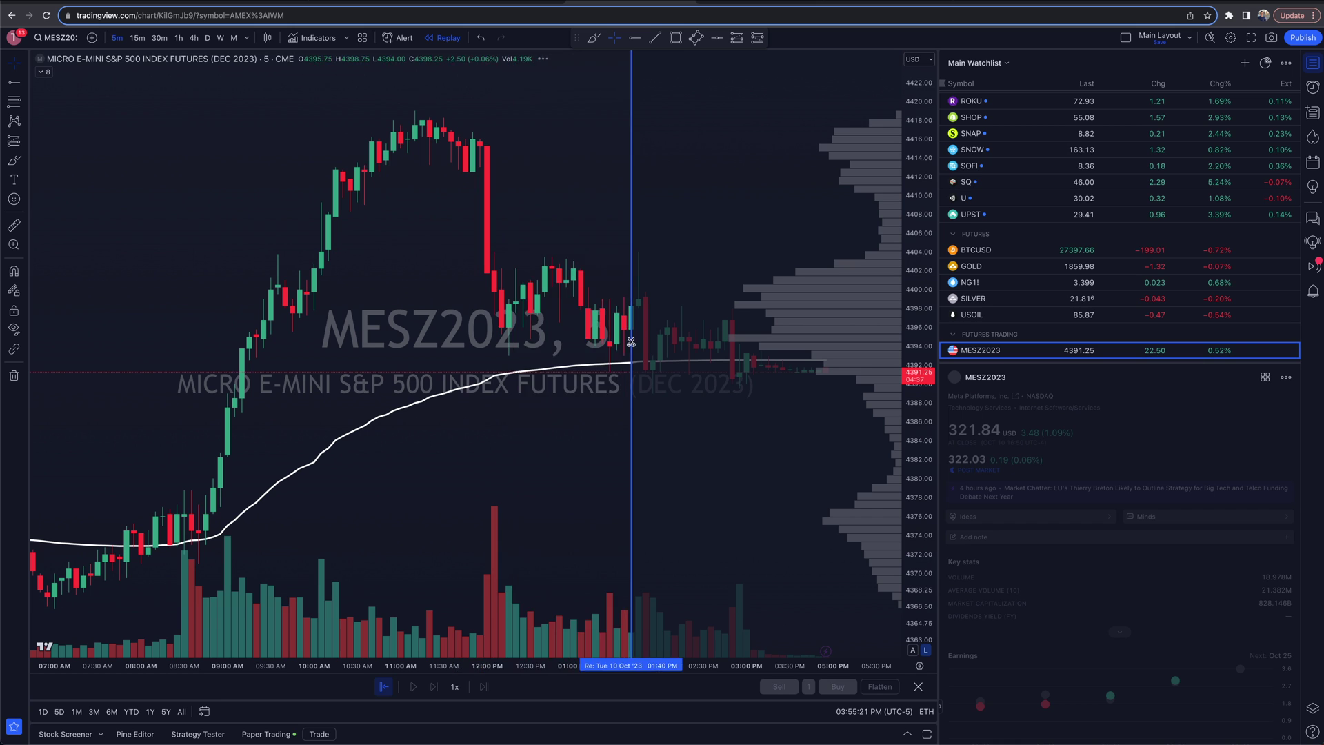
click(428, 432)
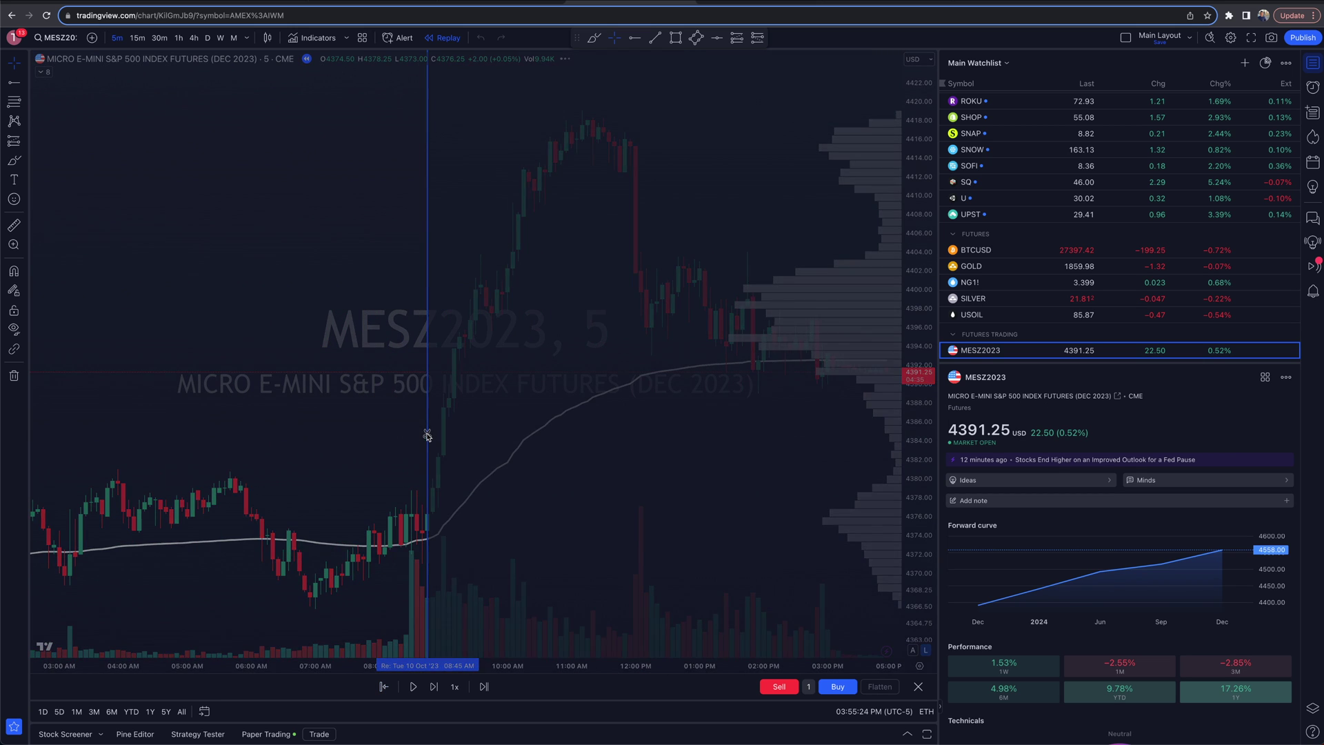
click(413, 686)
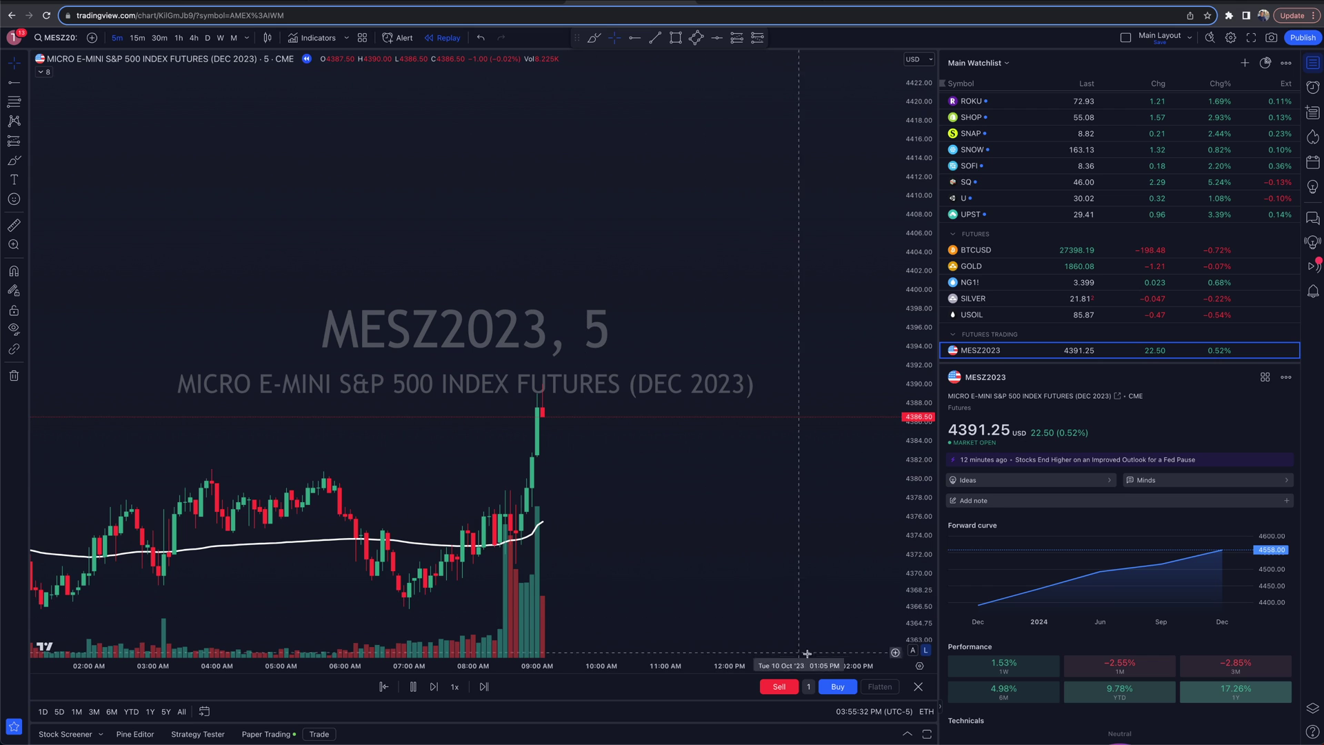
Raise the replay order quantity to 6 and buy 6 MESZ2023 contracts during playback
click(810, 686)
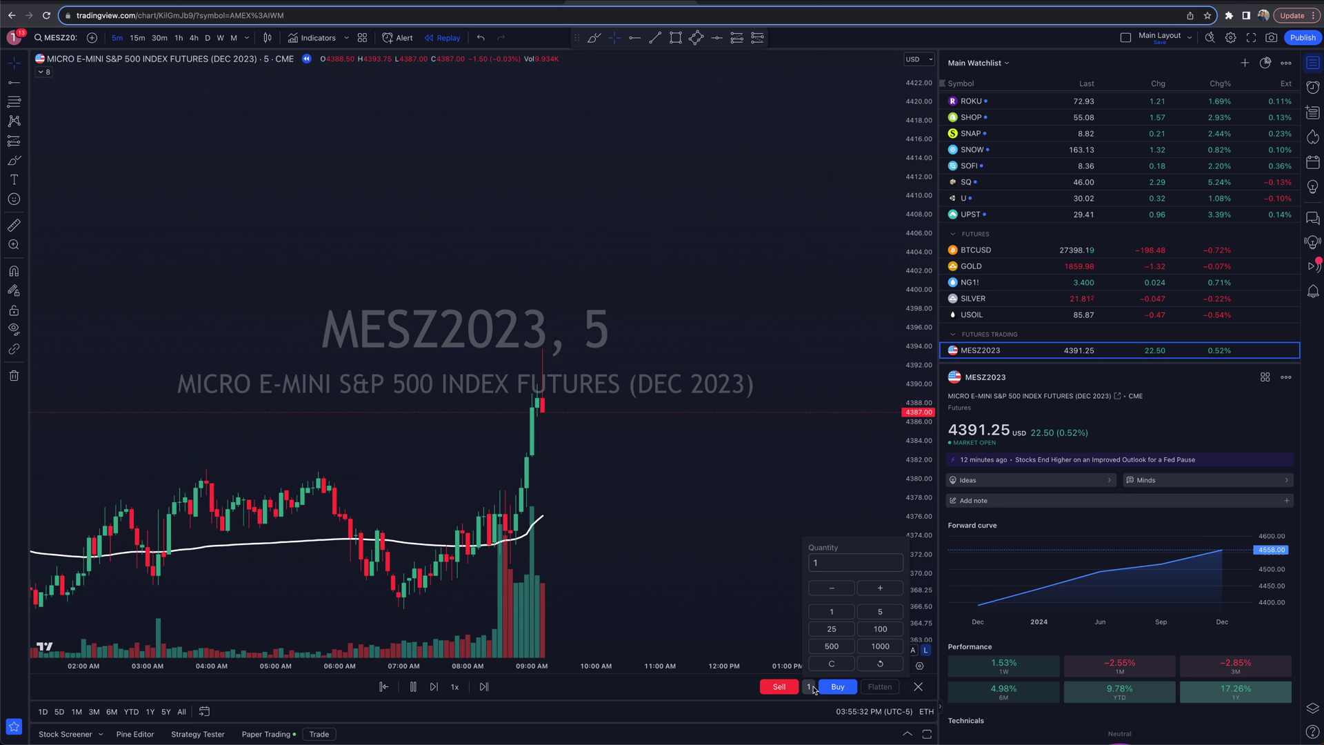
click(879, 612)
click(837, 687)
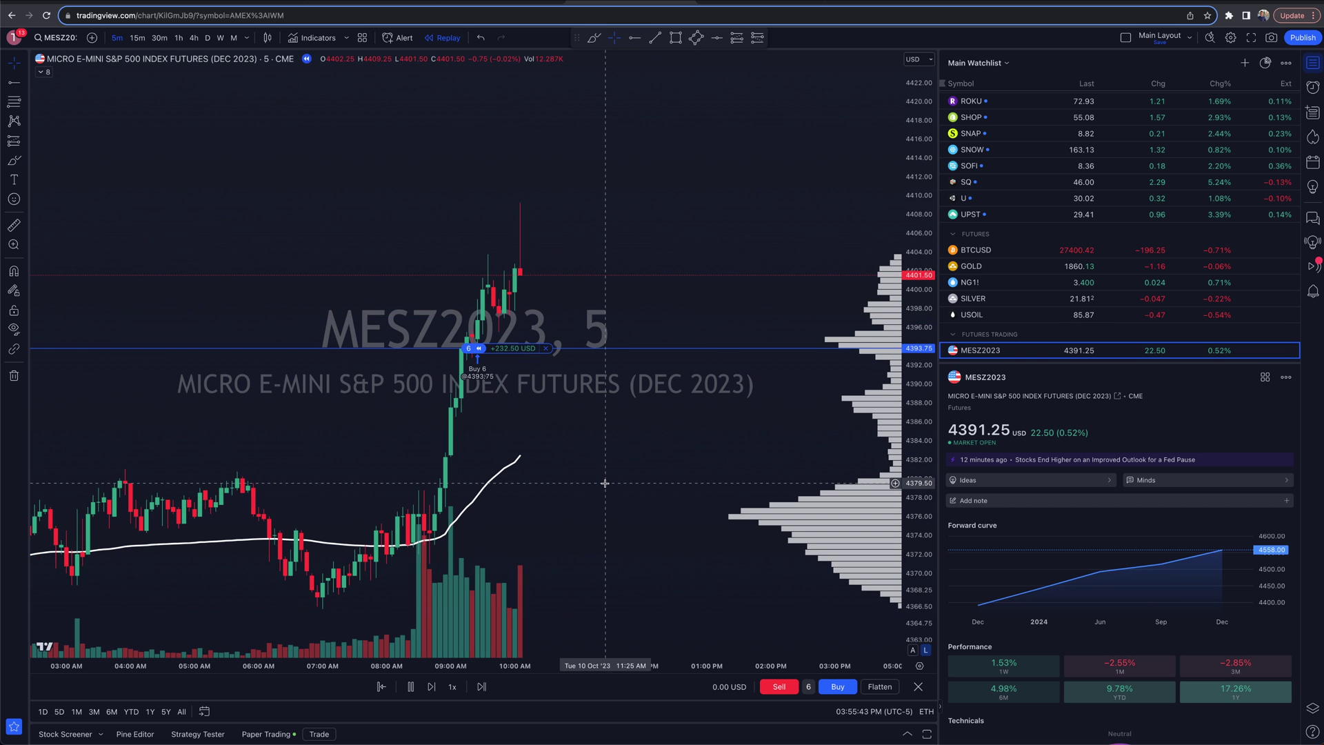
Sell the 6 MESZ2023 contracts to close the position, and end the replay by jumping to real time
click(779, 686)
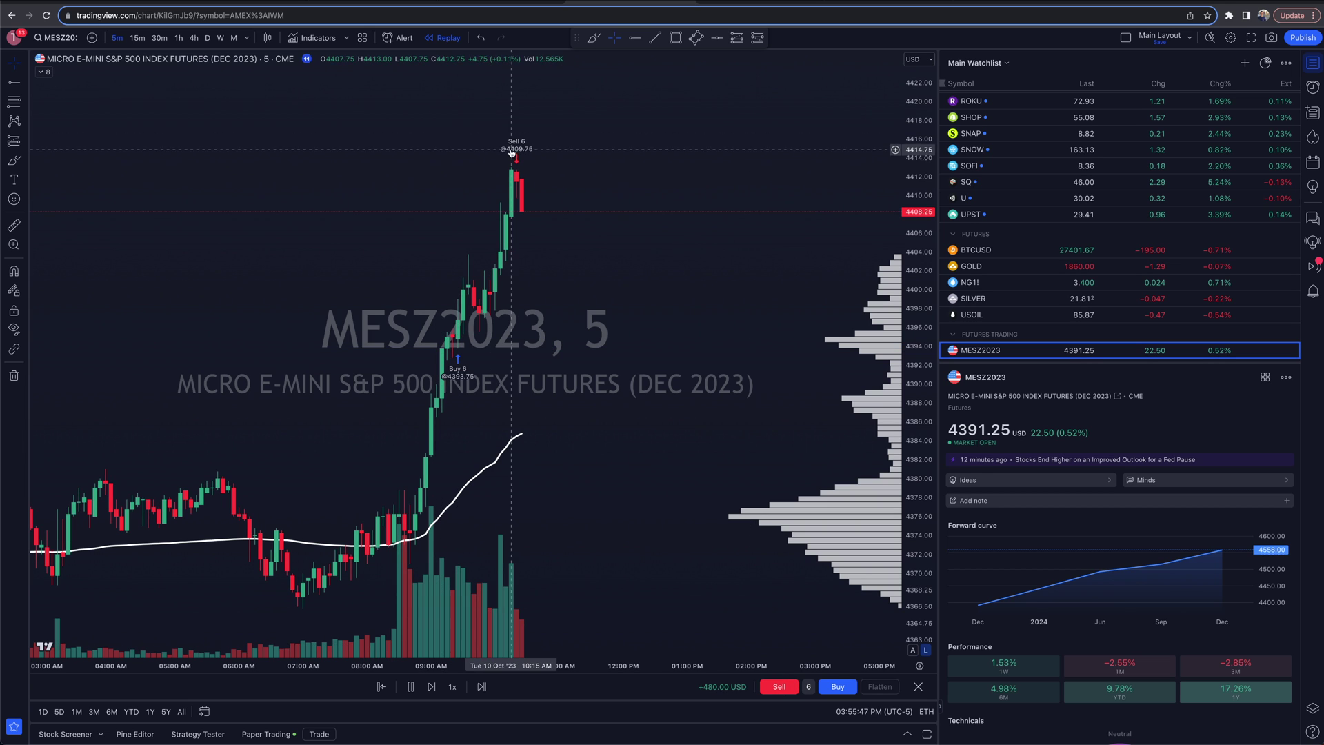
click(480, 688)
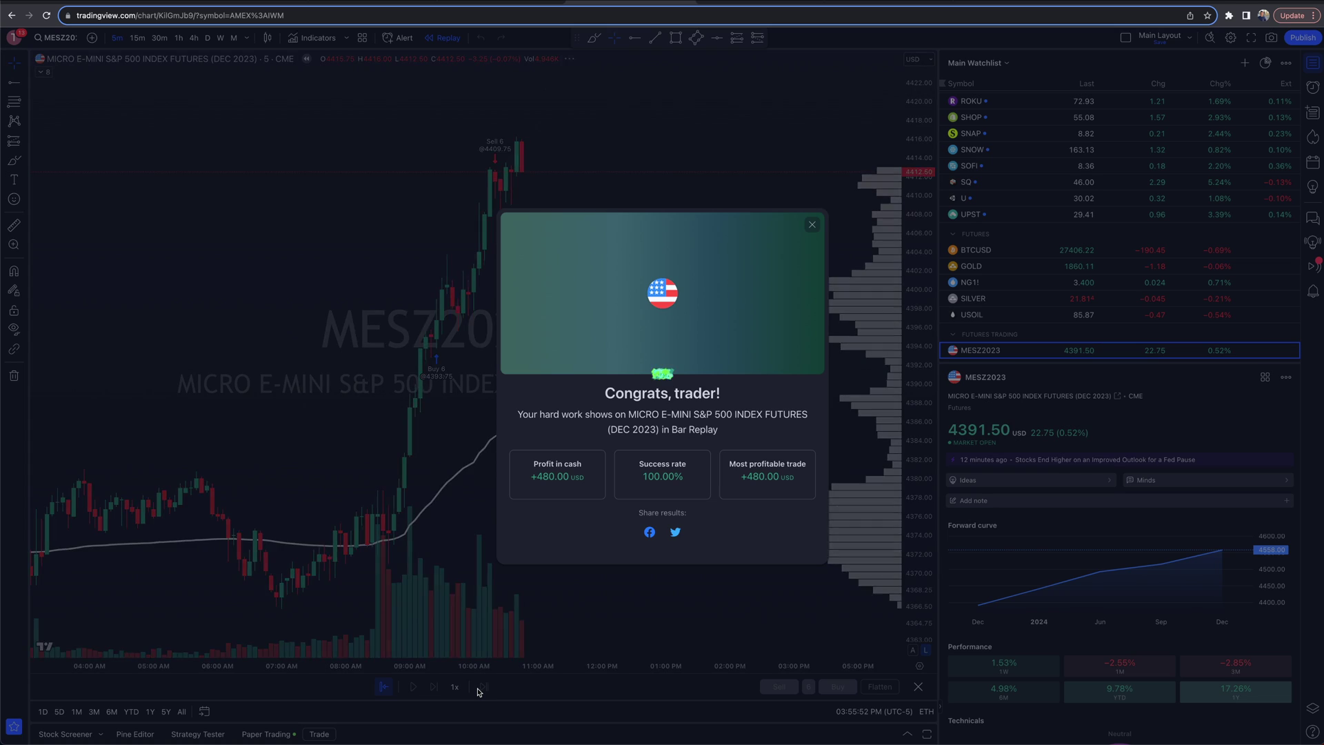